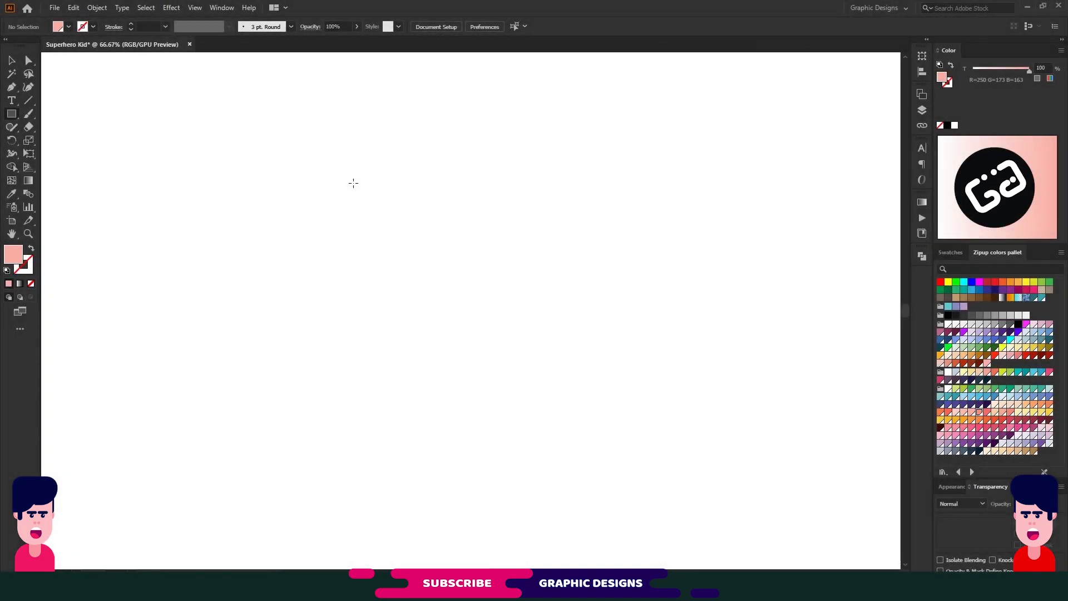
Draw a tall rectangle and a square rotated 45° into a diamond, centred over the rectangle
{"action": "left_click_drag", "start_coordinate": [421, 173], "coordinate": [502, 280]}
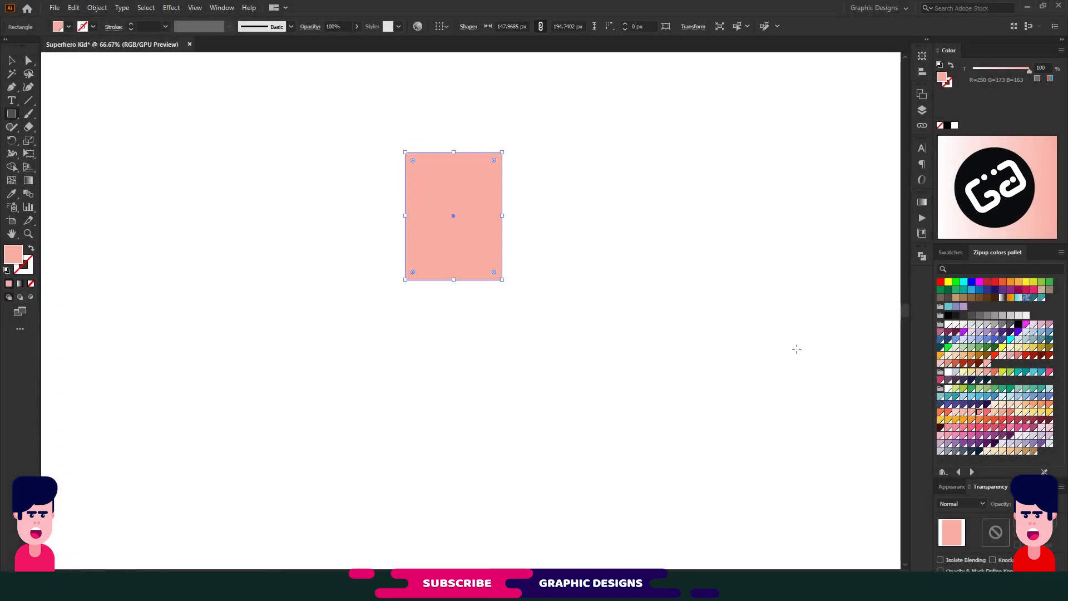
{"action": "left_click", "coordinate": [957, 415]}
{"action": "left_click_drag", "start_coordinate": [110, 85], "coordinate": [305, 279]}
{"action": "key", "text": "v"}
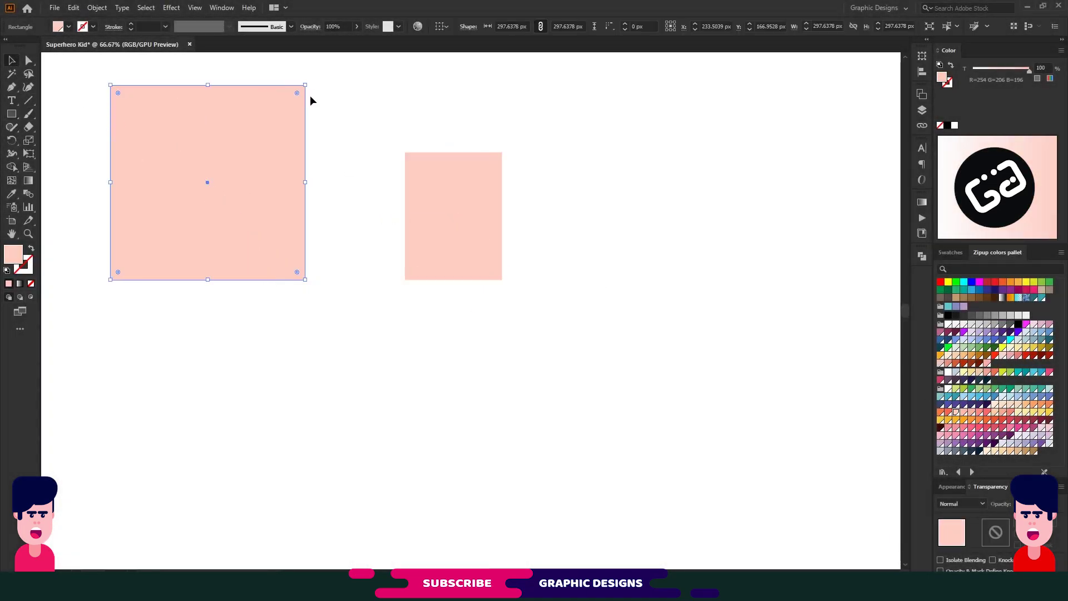
{"action": "left_click_drag", "start_coordinate": [311, 100], "coordinate": [310, 179]}
{"action": "left_click_drag", "start_coordinate": [310, 179], "coordinate": [494, 164]}
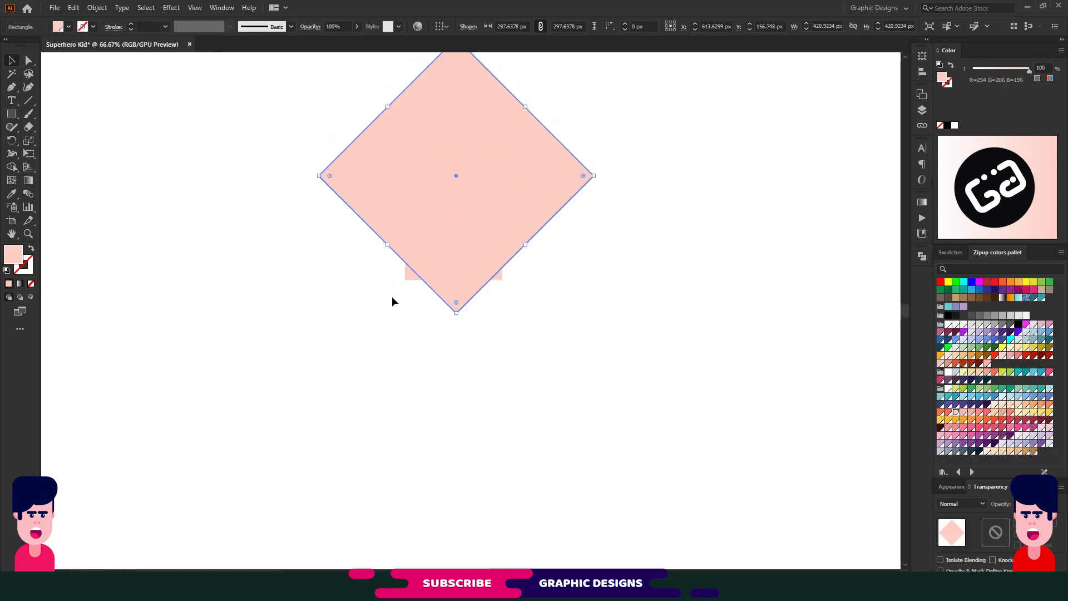
{"action": "left_click_drag", "start_coordinate": [391, 300], "coordinate": [434, 256]}
{"action": "left_click", "coordinate": [477, 26]}
Merge the diamond and rectangle into one pointed-chin face shape with Pathfinder
{"action": "left_click", "coordinate": [922, 256]}
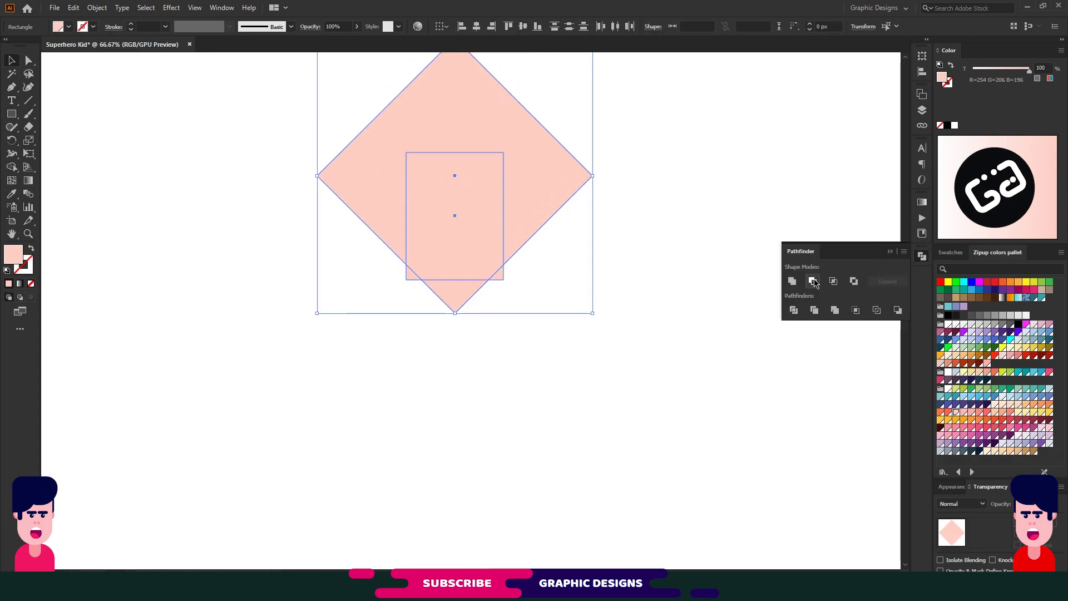
{"action": "key", "text": "ctrl+g"}
{"action": "left_click", "coordinate": [889, 251]}
{"action": "right_click", "coordinate": [493, 224]}
{"action": "left_click", "coordinate": [517, 317]}
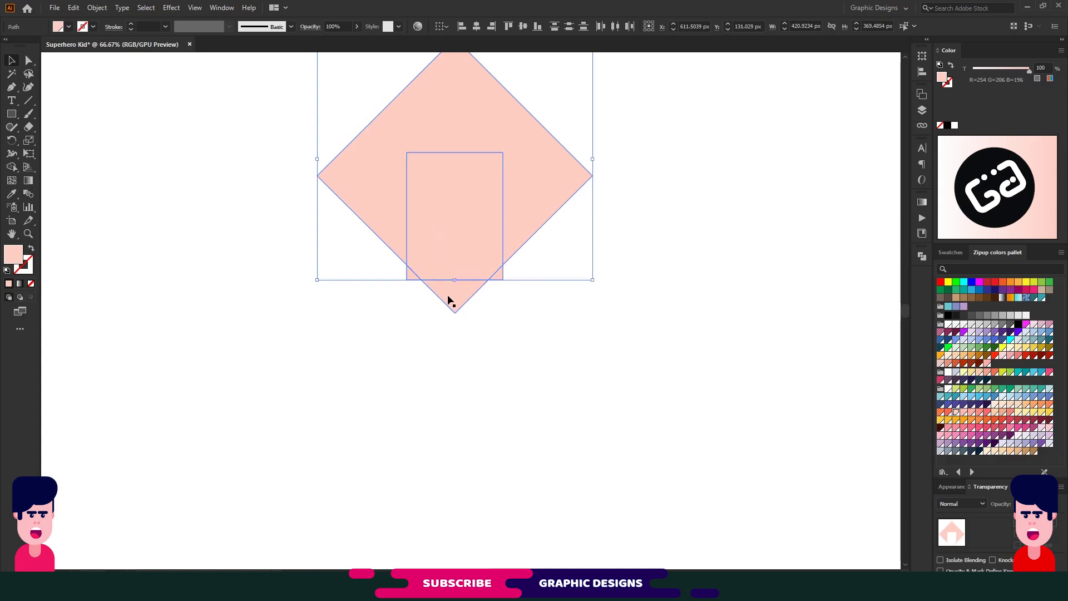
{"action": "key", "text": "Delete"}
{"action": "left_click", "coordinate": [922, 256]}
{"action": "left_click", "coordinate": [793, 284]}
{"action": "left_click", "coordinate": [922, 256]}
Round all corners of the face shape and scale it up
{"action": "key", "text": "a"}
{"action": "mouse_move", "coordinate": [415, 259]}
{"action": "left_mouse_down"}
{"action": "mouse_move", "coordinate": [442, 214]}
{"action": "mouse_move", "coordinate": [429, 245]}
{"action": "left_mouse_up"}
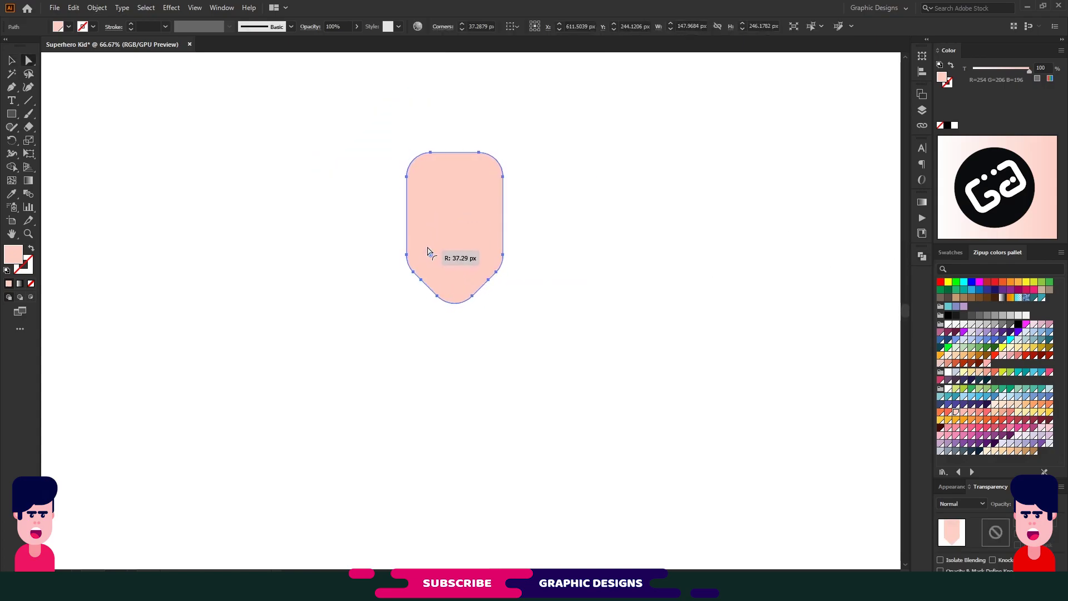
{"action": "key", "text": "v"}
{"action": "left_click_drag", "start_coordinate": [502, 302], "coordinate": [571, 369]}
{"action": "left_click", "coordinate": [11, 115]}
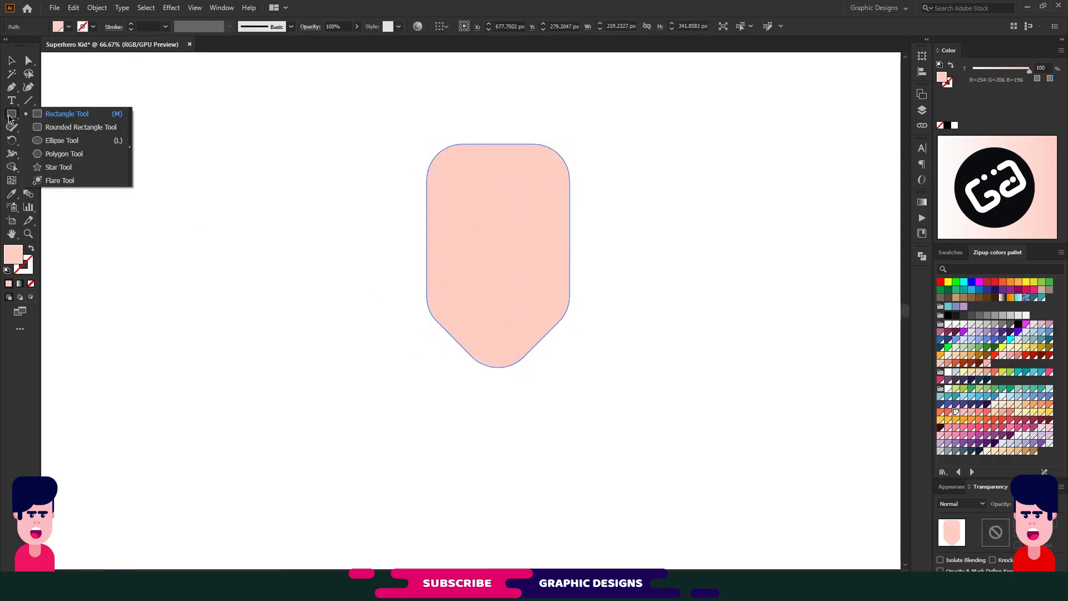
{"action": "left_click", "coordinate": [62, 141]}
Make a dark navy half-circle and rotate it onto the top of the head
{"action": "left_click_drag", "start_coordinate": [121, 128], "coordinate": [223, 254]}
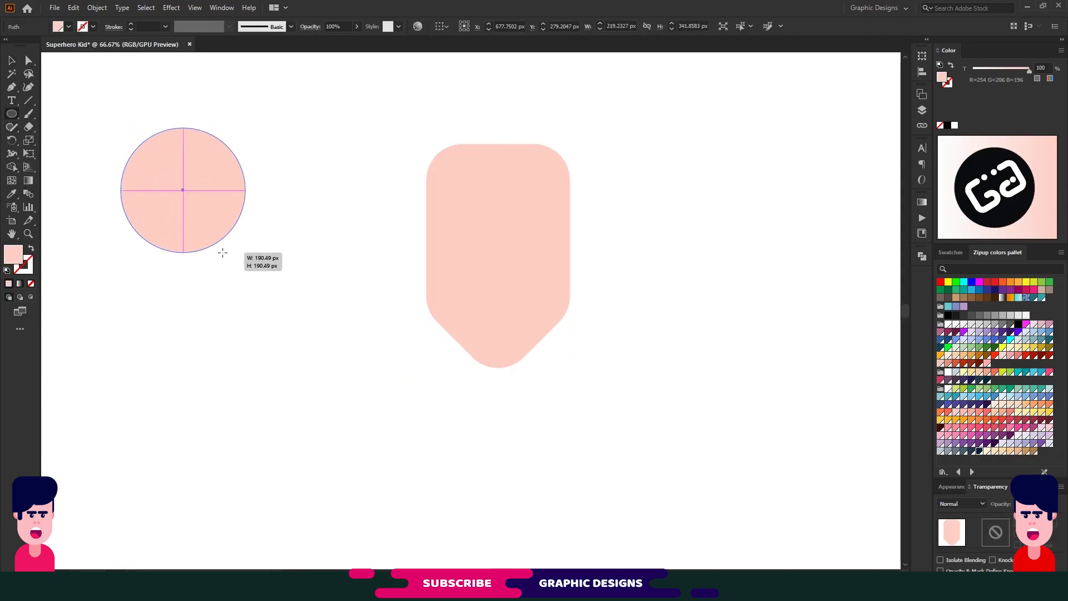
{"action": "left_click", "coordinate": [978, 452]}
{"action": "key", "text": "m"}
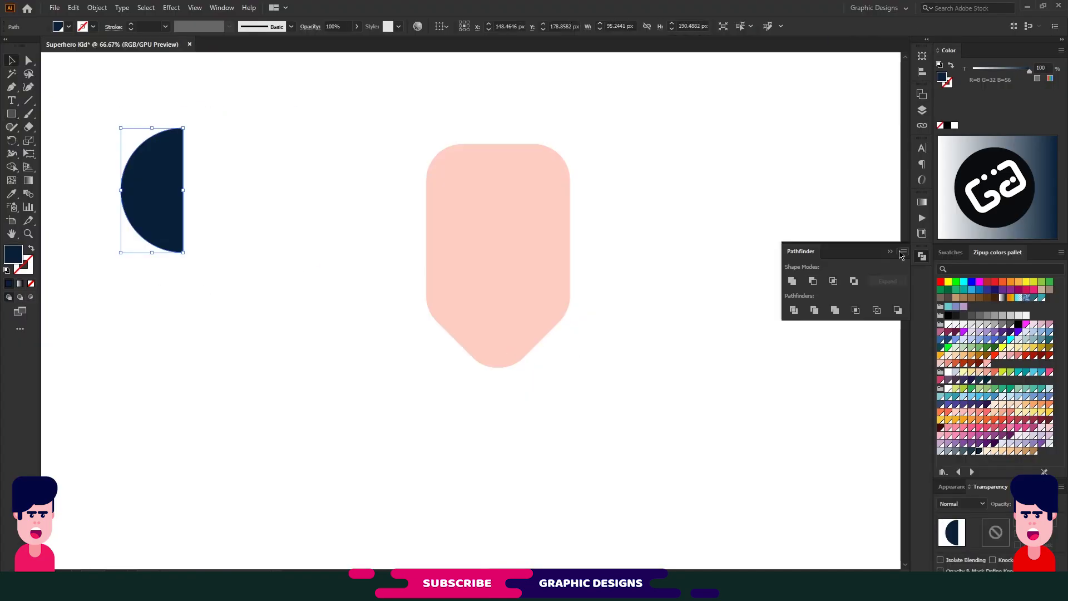
{"action": "mouse_move", "coordinate": [186, 258]}
{"action": "left_mouse_down"}
{"action": "mouse_move", "coordinate": [210, 240]}
{"action": "mouse_move", "coordinate": [435, 187]}
{"action": "mouse_move", "coordinate": [413, 191]}
{"action": "left_mouse_up"}
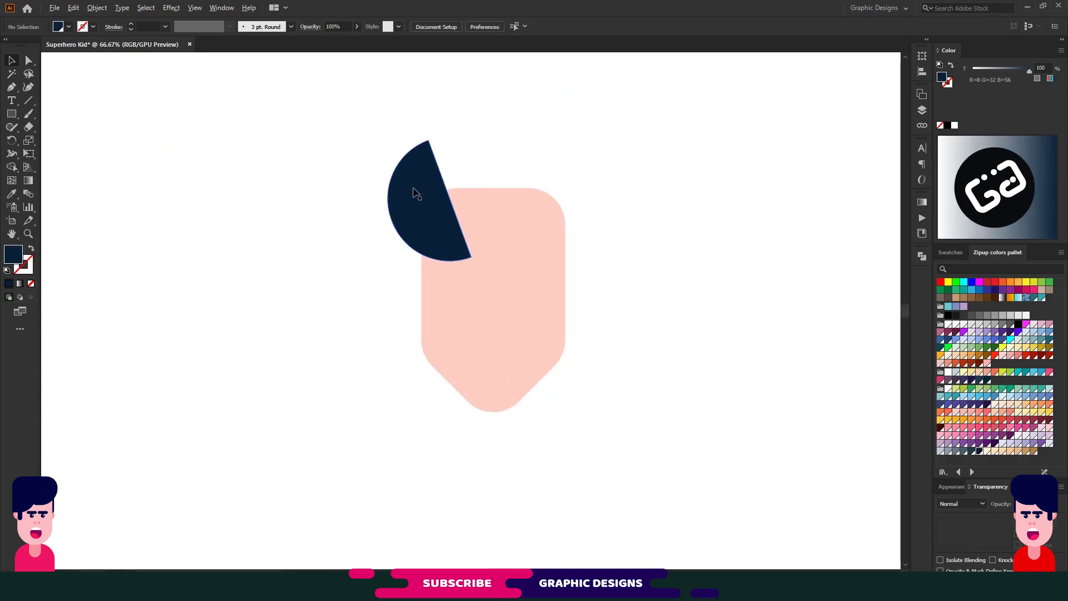
Duplicate the navy half-circle and tilt the copy about 35° beside it as a spike
{"action": "key", "text": "ctrl+f"}
{"action": "left_click_drag", "start_coordinate": [474, 105], "coordinate": [453, 104]}
{"action": "mouse_move", "coordinate": [444, 170]}
{"action": "left_mouse_down"}
{"action": "mouse_move", "coordinate": [432, 192]}
{"action": "mouse_move", "coordinate": [436, 167]}
{"action": "left_mouse_up"}
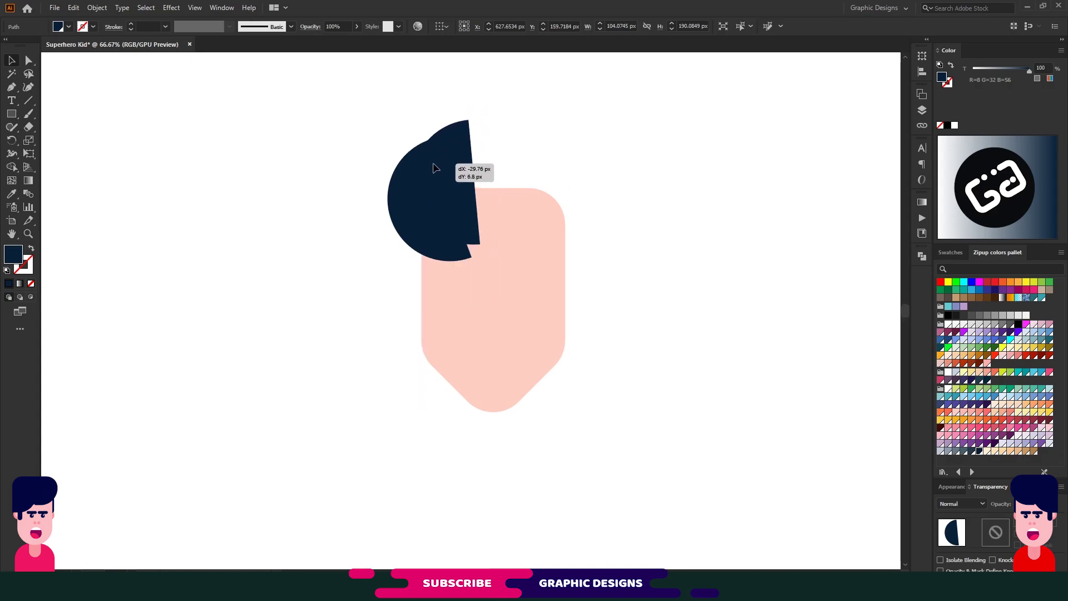
{"action": "left_click_drag", "start_coordinate": [479, 264], "coordinate": [485, 243]}
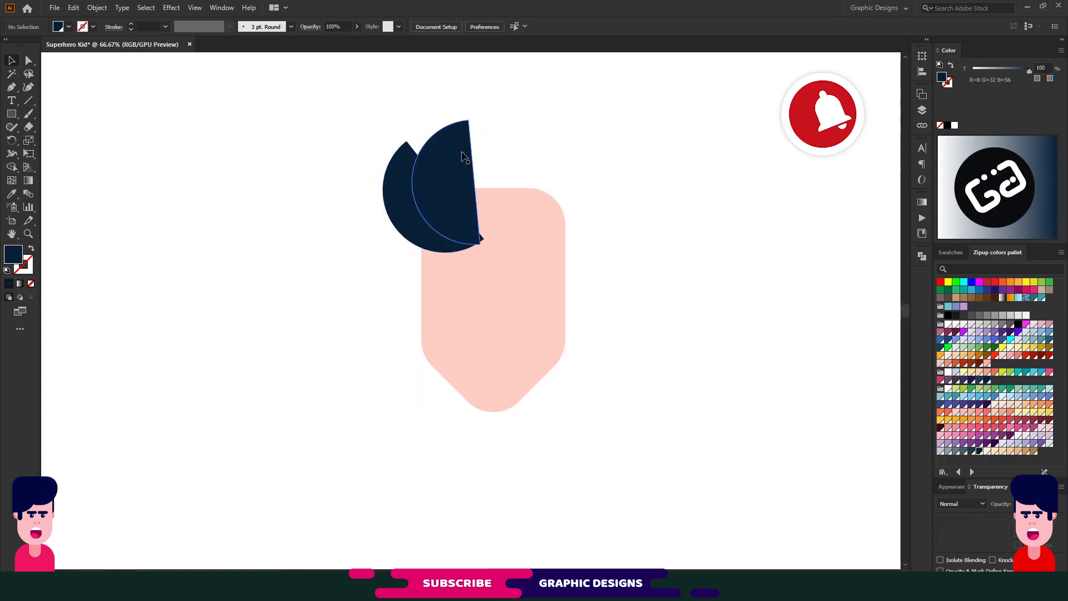
{"action": "mouse_move", "coordinate": [456, 150]}
{"action": "left_mouse_down"}
{"action": "mouse_move", "coordinate": [508, 135]}
{"action": "mouse_move", "coordinate": [470, 156]}
{"action": "mouse_move", "coordinate": [439, 142]}
{"action": "mouse_move", "coordinate": [481, 142]}
{"action": "left_mouse_up"}
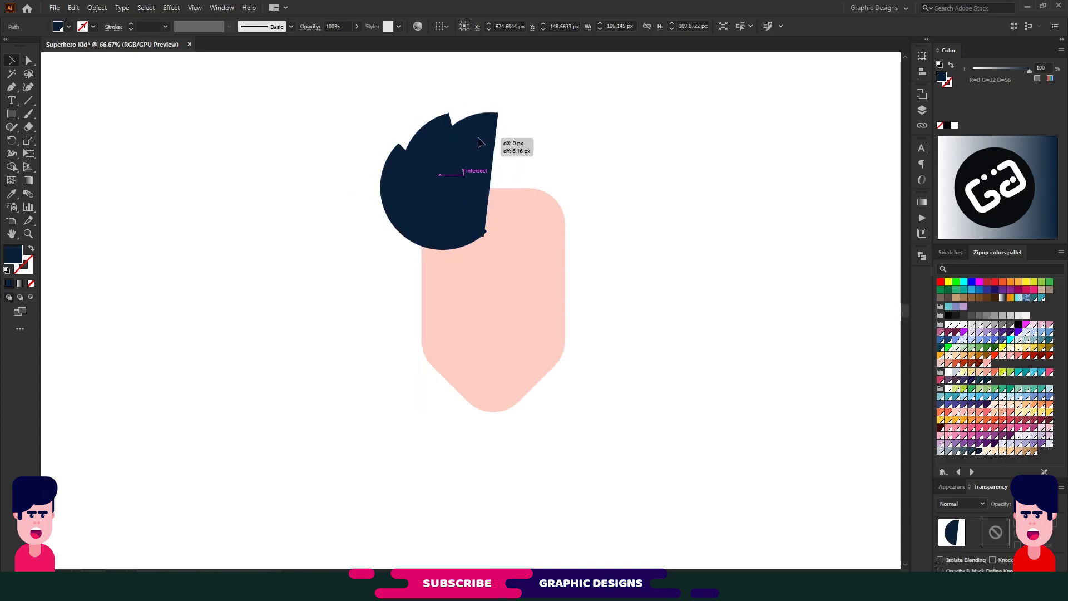
Group the navy hair pieces and create a mirrored copy with Reflect
{"action": "left_click_drag", "start_coordinate": [529, 83], "coordinate": [358, 163]}
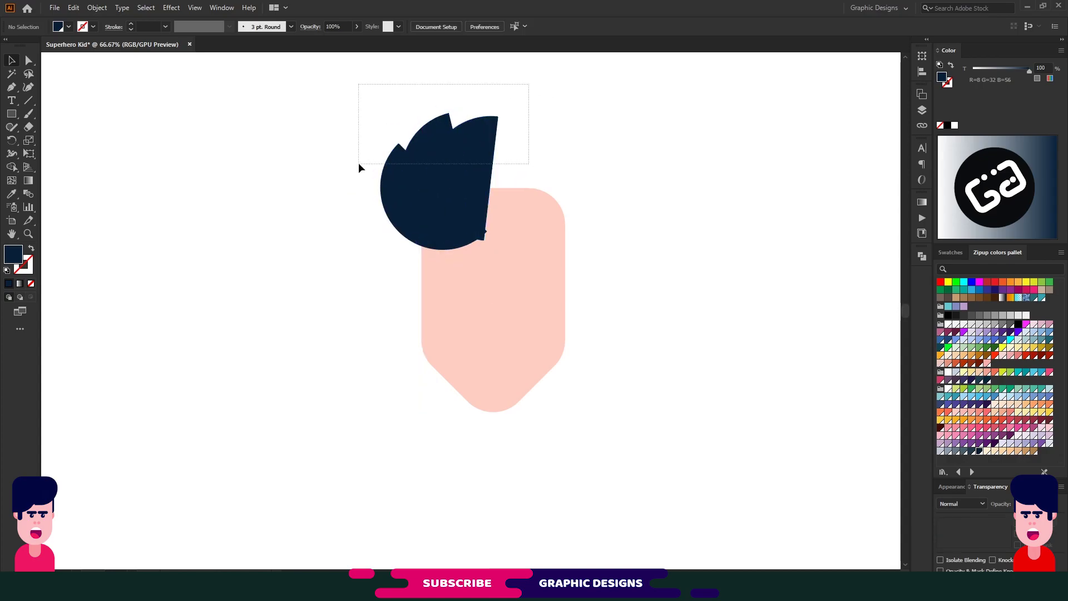
{"action": "left_click_drag", "start_coordinate": [473, 168], "coordinate": [539, 194]}
{"action": "key", "text": "ctrl+g"}
{"action": "right_click", "coordinate": [489, 166]}
{"action": "left_click", "coordinate": [632, 331]}
{"action": "left_click", "coordinate": [627, 369]}
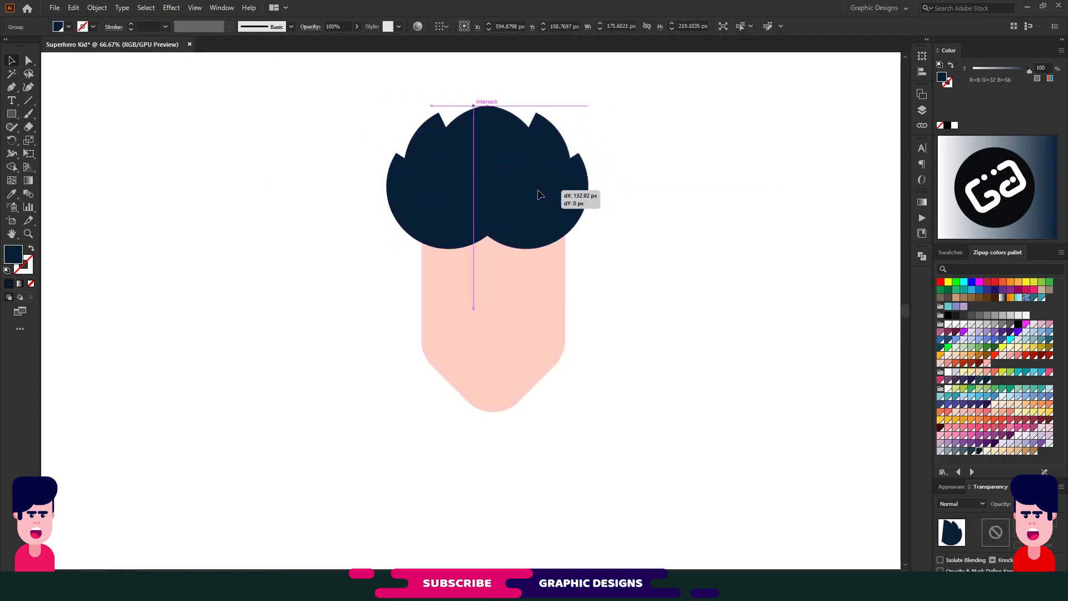
Align the mirrored hair on the right, enlarge the crown, and send it behind the face
{"action": "left_click", "coordinate": [686, 165]}
{"action": "left_click_drag", "start_coordinate": [623, 83], "coordinate": [379, 234]}
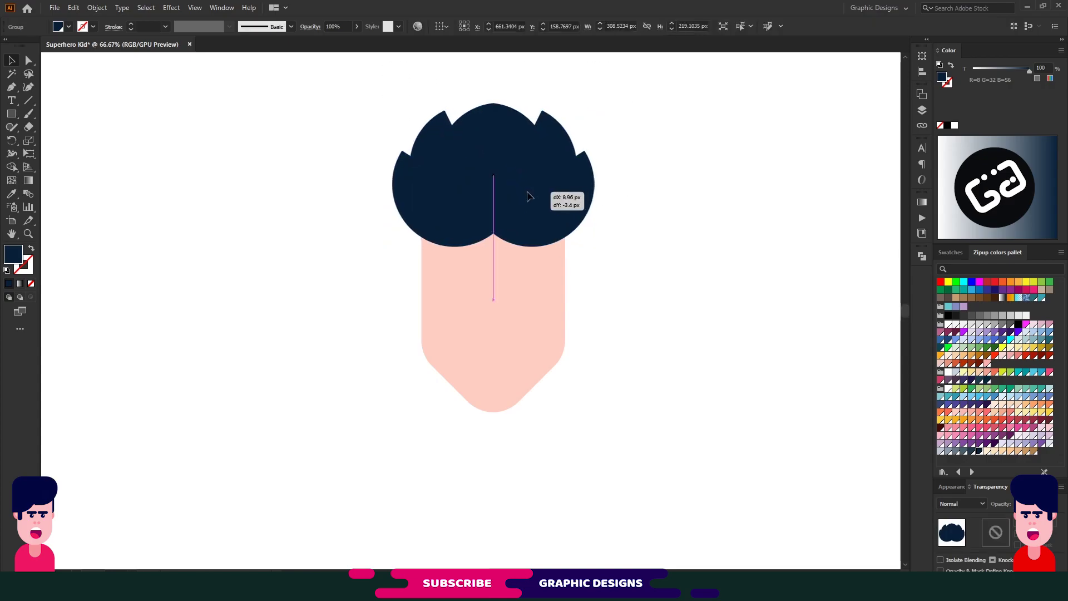
{"action": "left_click_drag", "start_coordinate": [529, 200], "coordinate": [601, 261]}
{"action": "left_click", "coordinate": [553, 313]}
{"action": "key", "text": "ctrl+shift+bracketright"}
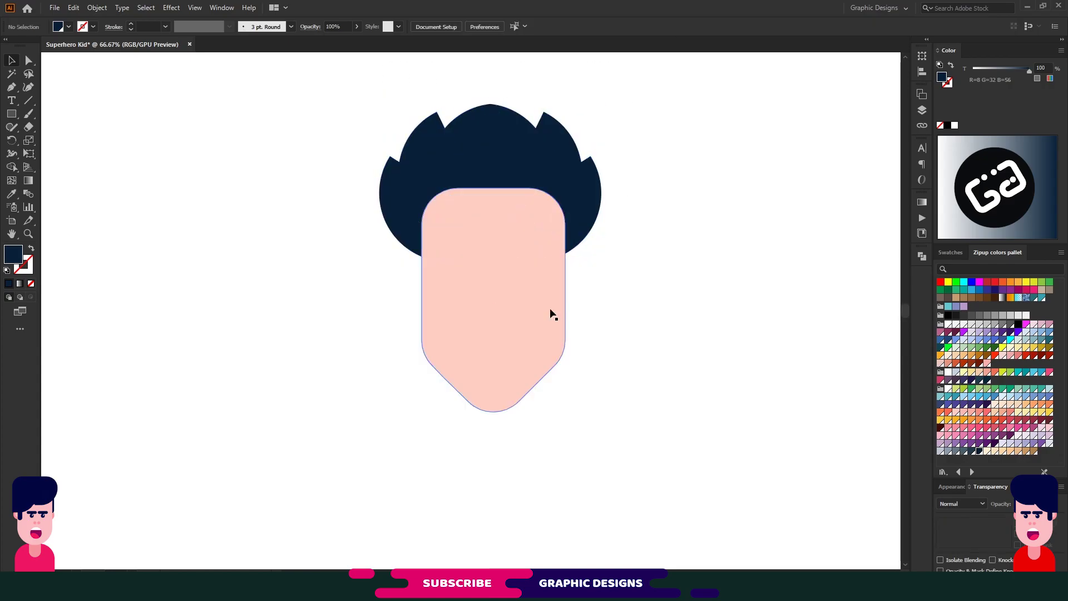
{"action": "left_click", "coordinate": [519, 160]}
Lower the pink face's top anchors and draw a navy rectangle across its upper-left forehead
{"action": "left_click", "coordinate": [691, 262]}
{"action": "left_click", "coordinate": [501, 275]}
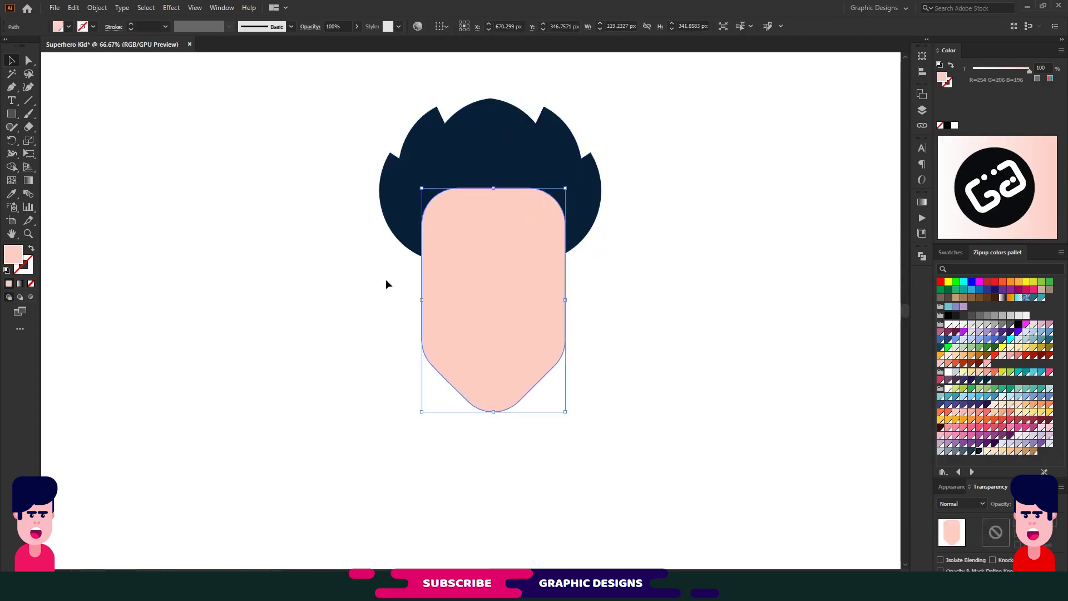
{"action": "double_click", "coordinate": [471, 227]}
{"action": "key", "text": "a"}
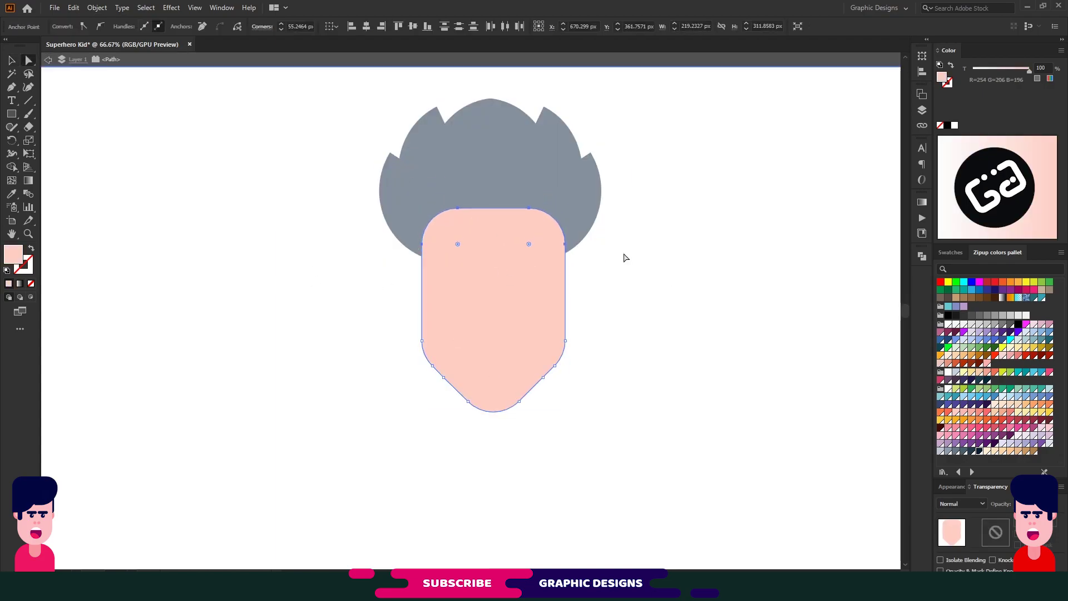
{"action": "double_click", "coordinate": [625, 258]}
{"action": "key", "text": "m"}
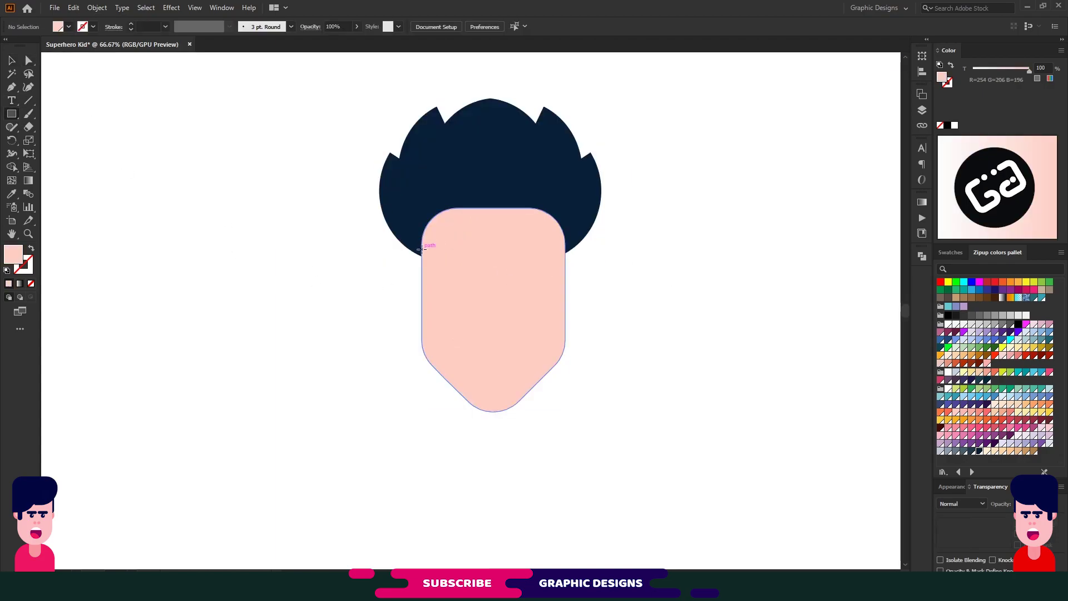
{"action": "mouse_move", "coordinate": [422, 239]}
{"action": "left_mouse_down"}
{"action": "mouse_move", "coordinate": [494, 256]}
{"action": "mouse_move", "coordinate": [493, 217]}
{"action": "mouse_move", "coordinate": [455, 232]}
{"action": "mouse_move", "coordinate": [497, 199]}
{"action": "left_mouse_up"}
{"action": "key", "text": "v"}
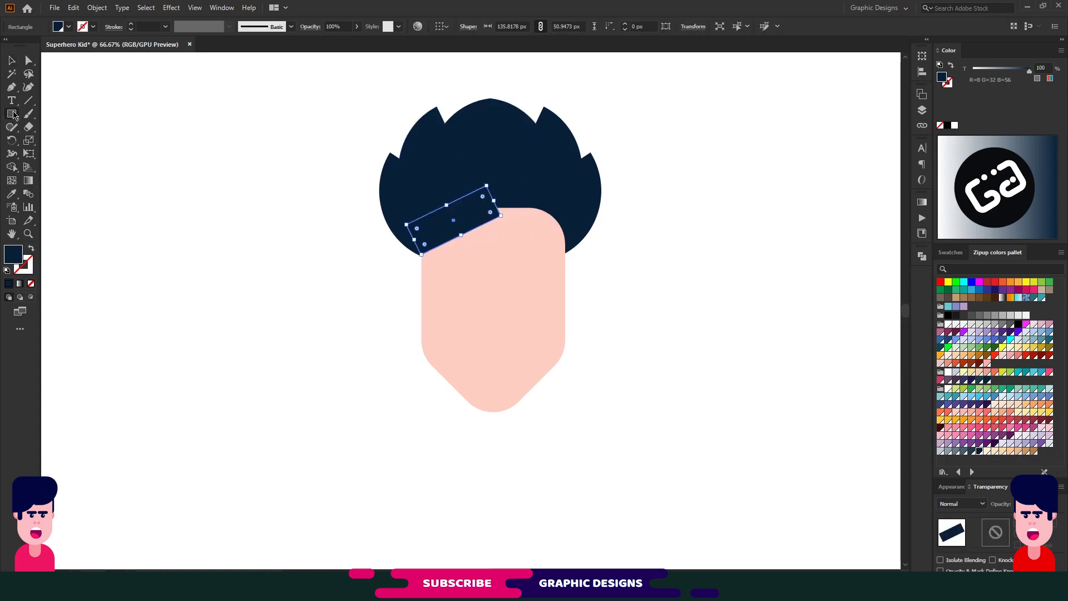
Cut a navy circle into a half-circle with Minus Front and rotate it onto the hair
{"action": "key", "text": "l"}
{"action": "left_click_drag", "start_coordinate": [129, 130], "coordinate": [196, 210]}
{"action": "key", "text": "m"}
{"action": "mouse_move", "coordinate": [167, 100]}
{"action": "left_mouse_down"}
{"action": "mouse_move", "coordinate": [237, 234]}
{"action": "mouse_move", "coordinate": [120, 92]}
{"action": "left_mouse_up"}
{"action": "key", "text": "v"}
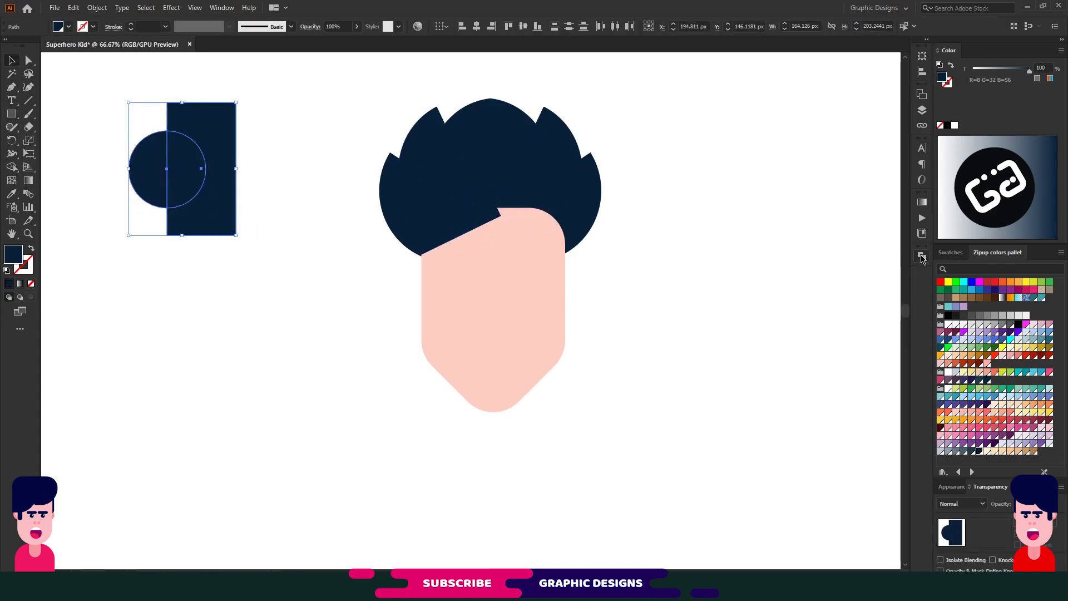
{"action": "left_click", "coordinate": [922, 256]}
{"action": "left_click", "coordinate": [813, 281]}
{"action": "left_click", "coordinate": [892, 253]}
{"action": "left_click_drag", "start_coordinate": [148, 170], "coordinate": [283, 206]}
{"action": "mouse_move", "coordinate": [311, 248]}
{"action": "left_mouse_down"}
{"action": "mouse_move", "coordinate": [340, 225]}
{"action": "mouse_move", "coordinate": [293, 239]}
{"action": "mouse_move", "coordinate": [520, 248]}
{"action": "mouse_move", "coordinate": [525, 231]}
{"action": "left_mouse_up"}
Make a small navy triangle spike, fit it onto the hair, and sharpen its point
{"action": "key", "text": "m"}
{"action": "mouse_move", "coordinate": [158, 115]}
{"action": "left_mouse_down"}
{"action": "mouse_move", "coordinate": [202, 149]}
{"action": "mouse_move", "coordinate": [183, 167]}
{"action": "left_mouse_up"}
{"action": "left_click", "coordinate": [200, 115]}
{"action": "key", "text": "Delete"}
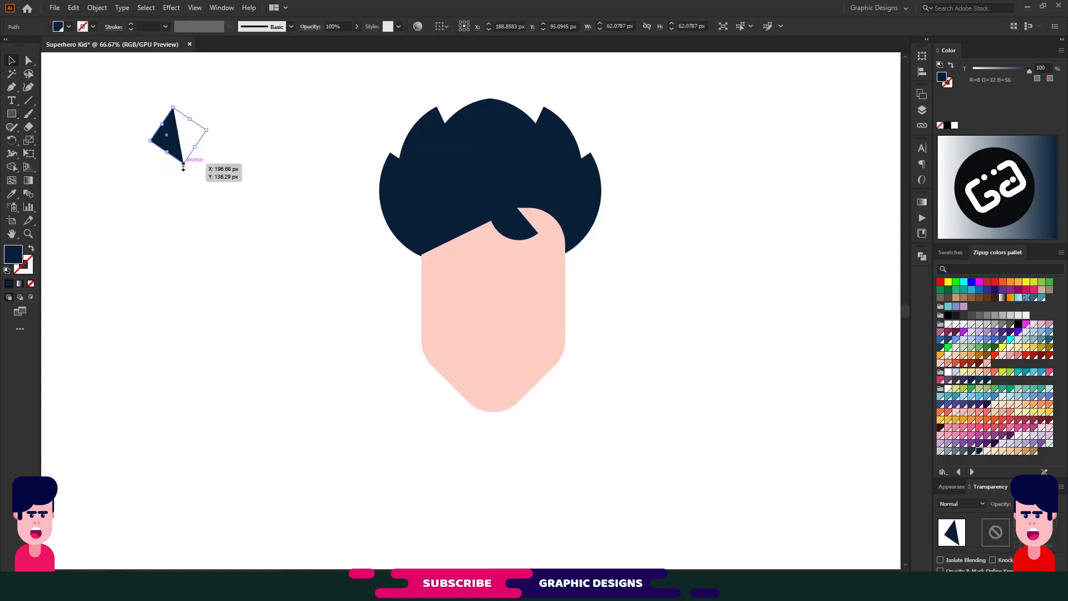
{"action": "mouse_move", "coordinate": [177, 127]}
{"action": "left_mouse_down"}
{"action": "mouse_move", "coordinate": [483, 220]}
{"action": "mouse_move", "coordinate": [546, 218]}
{"action": "mouse_move", "coordinate": [529, 231]}
{"action": "left_mouse_up"}
{"action": "left_click", "coordinate": [643, 269]}
{"action": "left_click", "coordinate": [532, 232]}
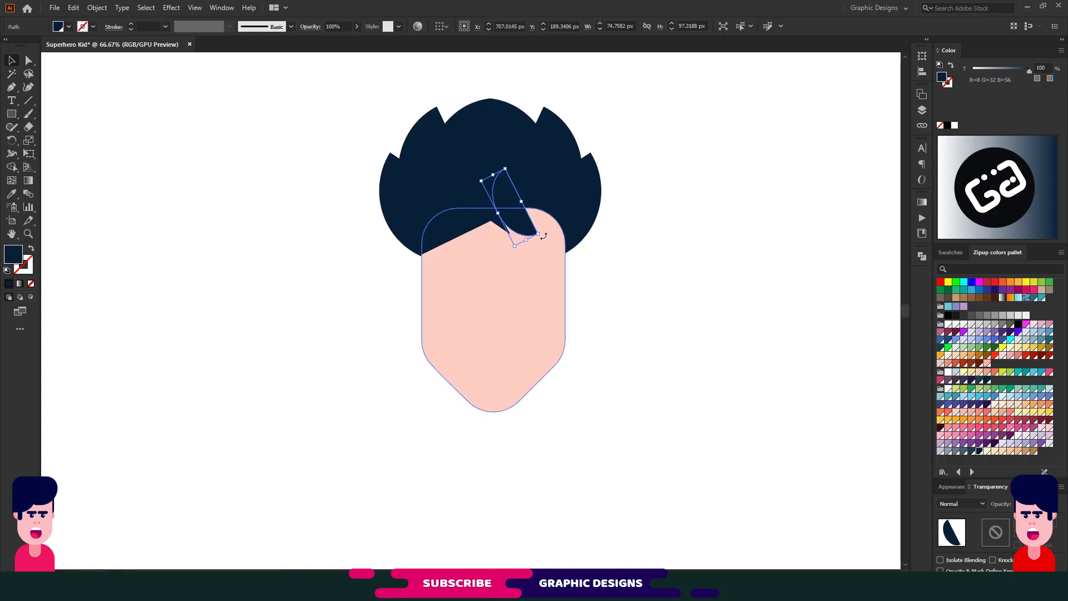
{"action": "left_click", "coordinate": [531, 231]}
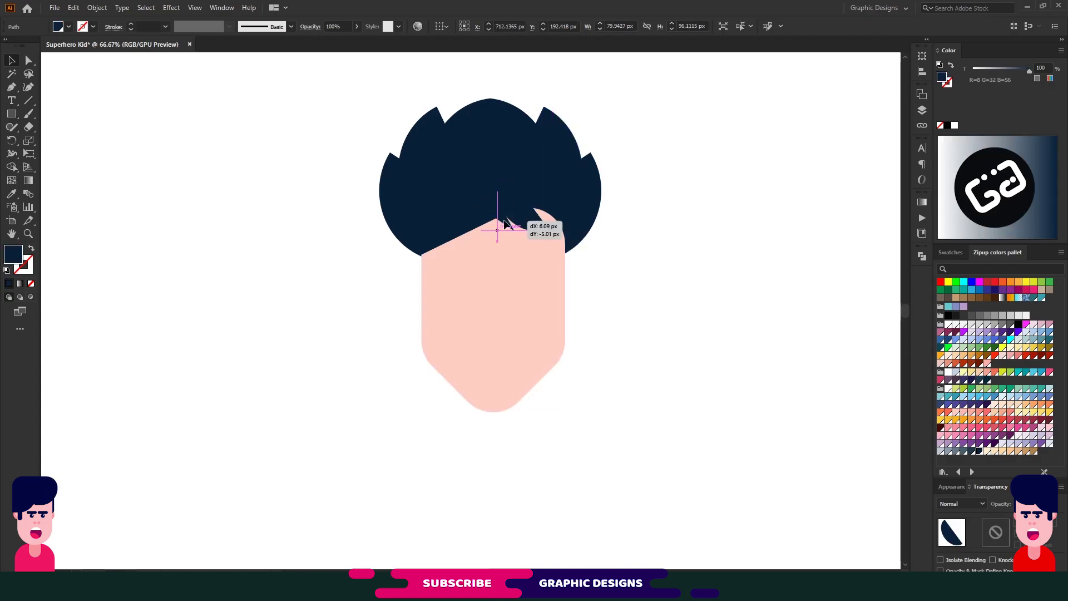
{"action": "left_click_drag", "start_coordinate": [506, 228], "coordinate": [573, 232]}
{"action": "left_click", "coordinate": [663, 239]}
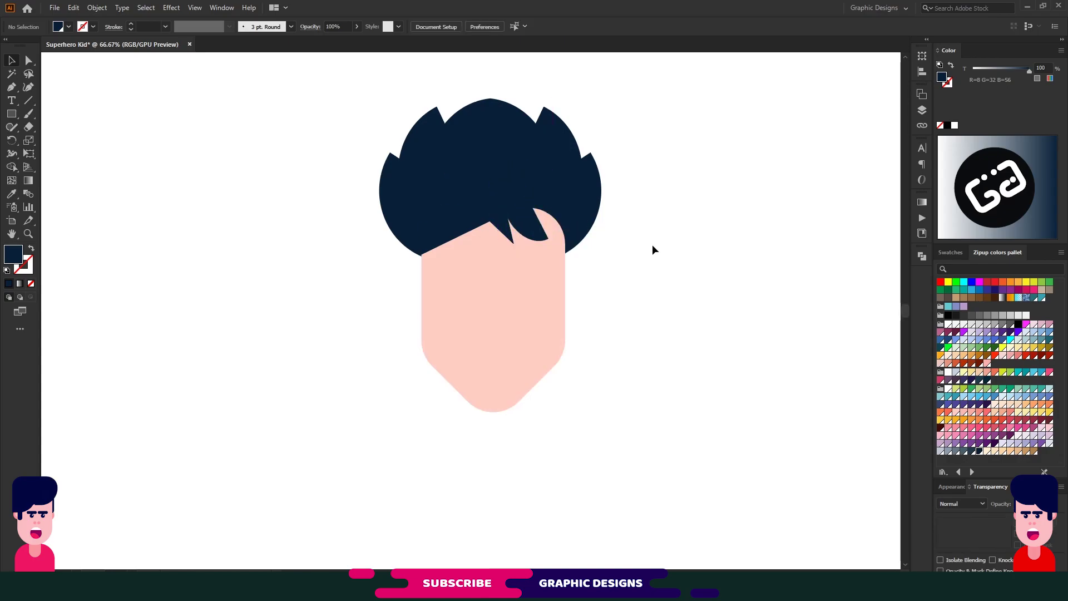
{"action": "left_click_drag", "start_coordinate": [499, 225], "coordinate": [489, 224]}
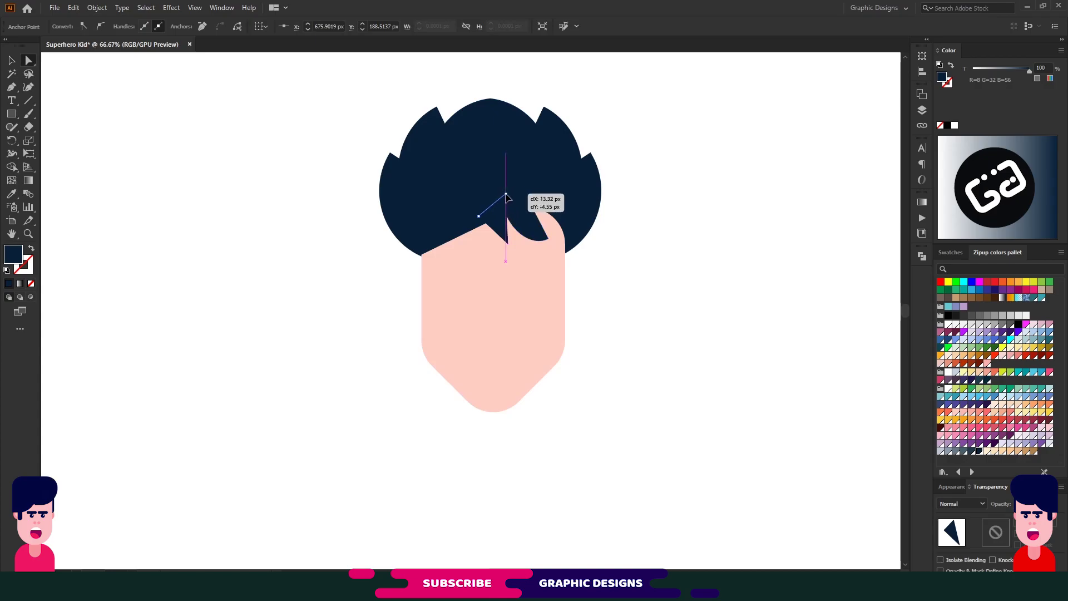
Select and check the lower face anchors and the fringe strands over the forehead
{"action": "left_click_drag", "start_coordinate": [373, 318], "coordinate": [597, 374]}
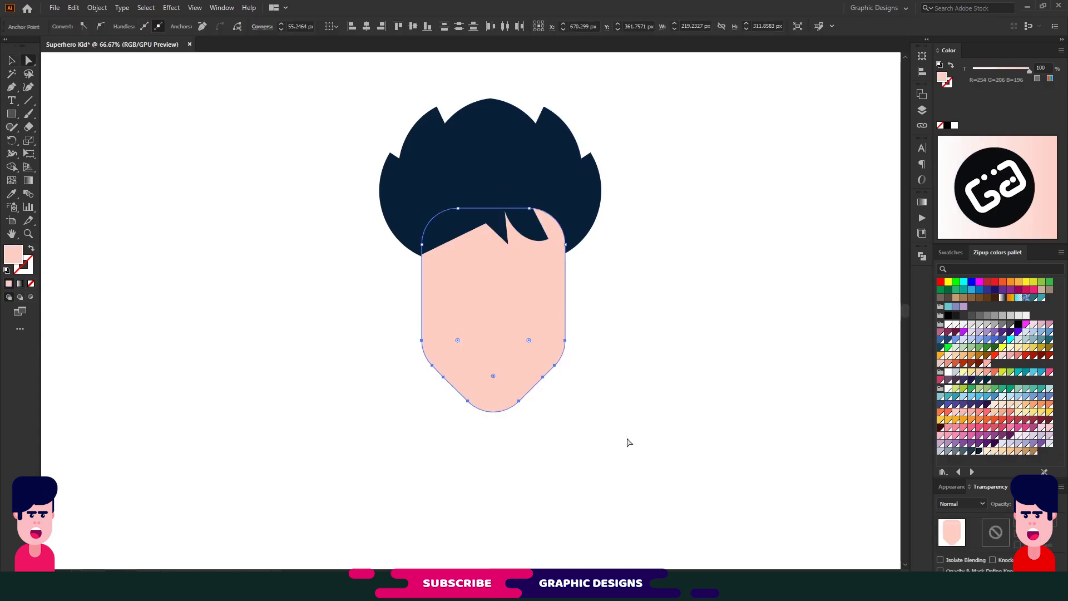
{"action": "left_click", "coordinate": [620, 308]}
{"action": "left_click", "coordinate": [513, 212]}
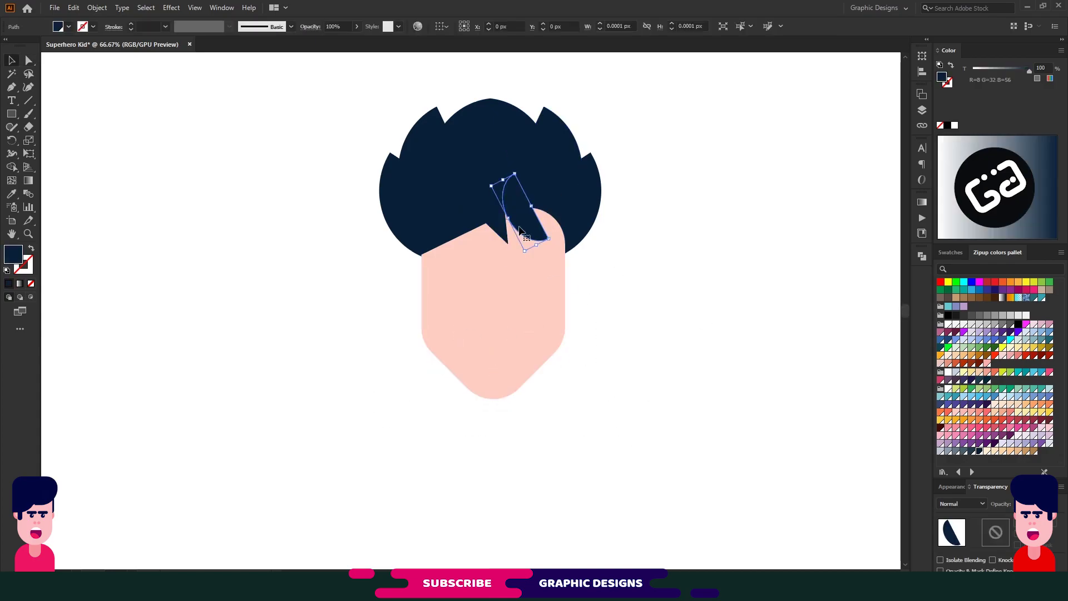
{"action": "key", "text": "v"}
{"action": "left_click", "coordinate": [678, 261]}
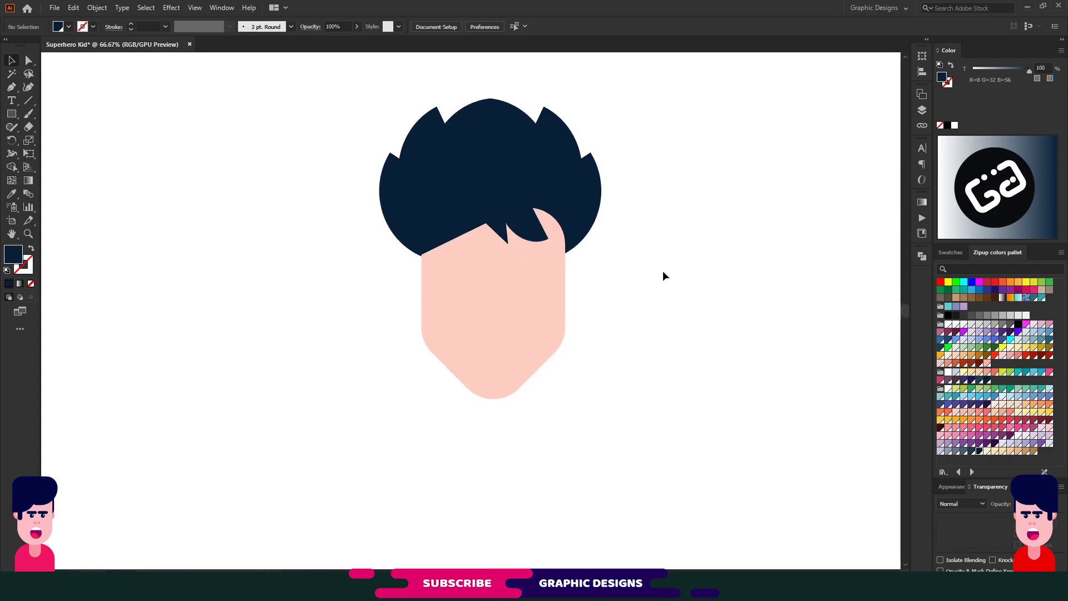
{"action": "left_click", "coordinate": [520, 214]}
{"action": "left_click", "coordinate": [681, 276]}
{"action": "left_click", "coordinate": [453, 219]}
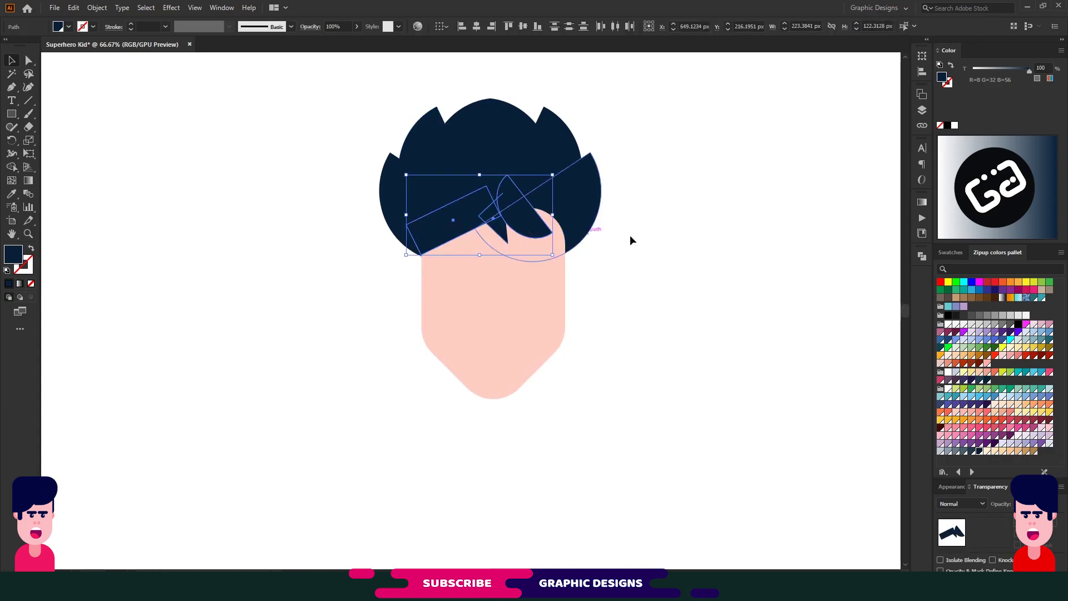
{"action": "left_click", "coordinate": [619, 272]}
Draw a purple rectangle, cut an ellipse from its top, and round its corners
{"action": "key", "text": "m"}
{"action": "left_click_drag", "start_coordinate": [125, 160], "coordinate": [274, 224]}
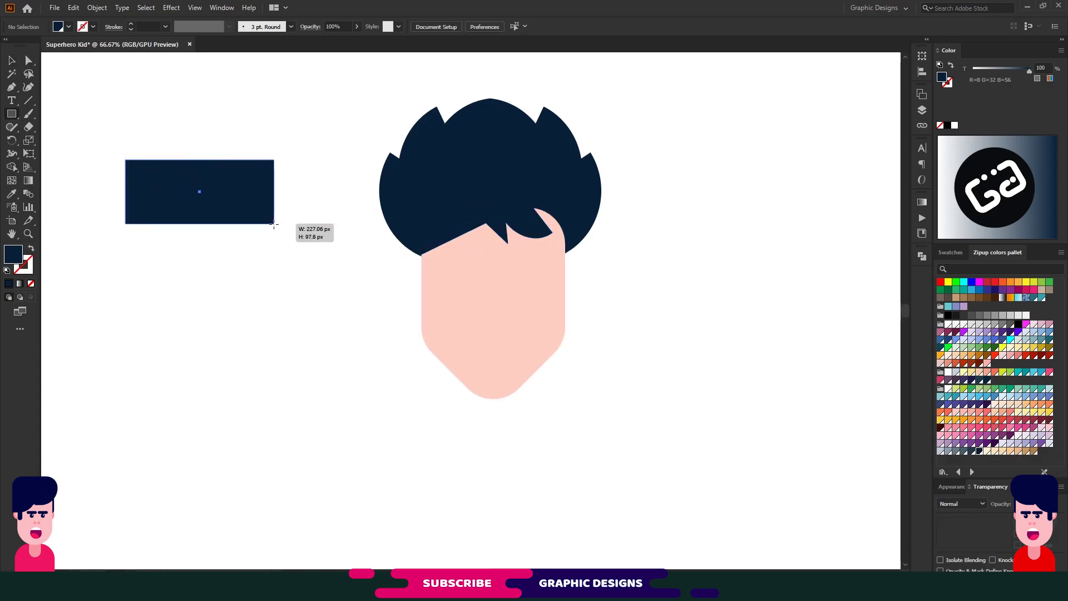
{"action": "left_click", "coordinate": [987, 444]}
{"action": "left_click_drag", "start_coordinate": [133, 167], "coordinate": [73, 162]}
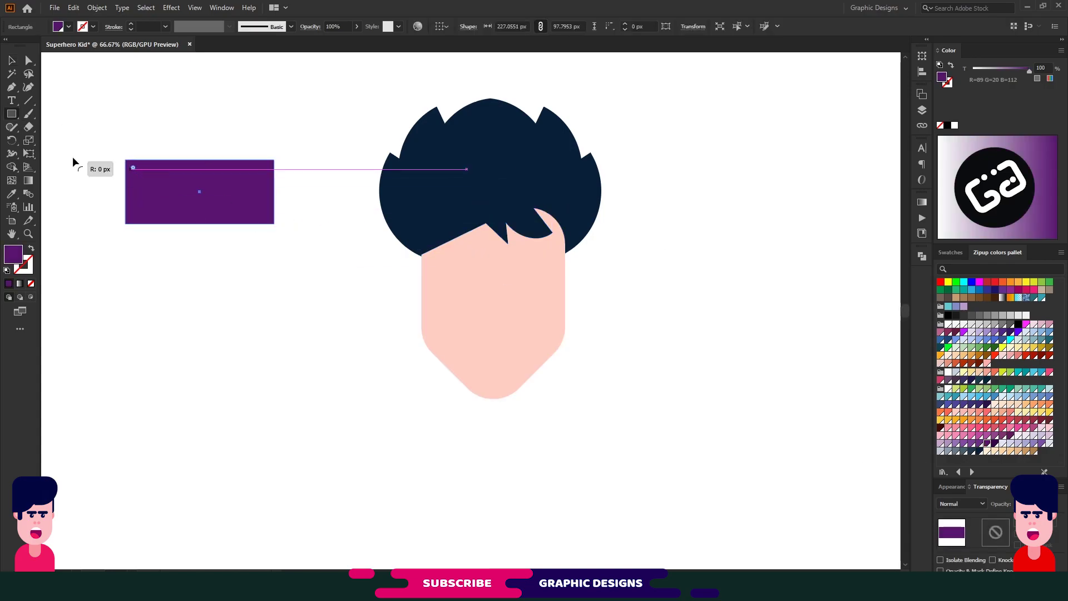
{"action": "left_click_drag", "start_coordinate": [11, 114], "coordinate": [256, 171]}
{"action": "key", "text": "v"}
{"action": "left_click", "coordinate": [271, 185], "text": "shift"}
{"action": "left_click", "coordinate": [922, 256]}
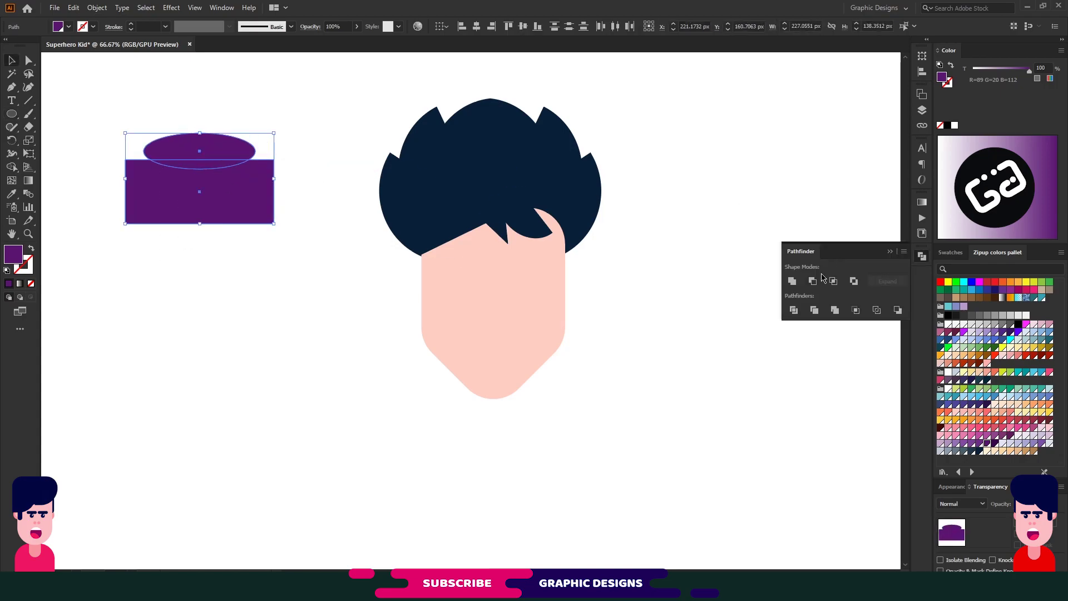
{"action": "left_click", "coordinate": [813, 281]}
{"action": "key", "text": "a"}
{"action": "mouse_move", "coordinate": [144, 178]}
{"action": "left_mouse_down"}
{"action": "mouse_move", "coordinate": [142, 197]}
{"action": "mouse_move", "coordinate": [207, 262]}
{"action": "left_mouse_up"}
Cut a small ellipse from the mask's bottom to form a rounded nose notch
{"action": "left_click", "coordinate": [210, 263]}
{"action": "key", "text": "l"}
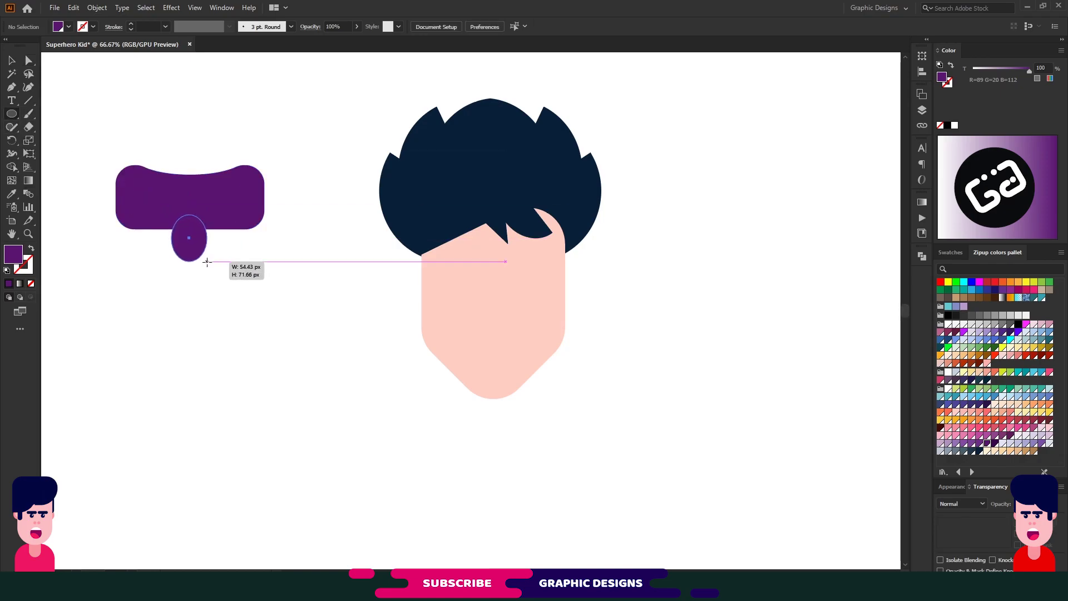
{"action": "key", "text": "v"}
{"action": "left_click", "coordinate": [239, 190], "text": "shift"}
{"action": "left_click", "coordinate": [922, 256]}
{"action": "left_click", "coordinate": [813, 281]}
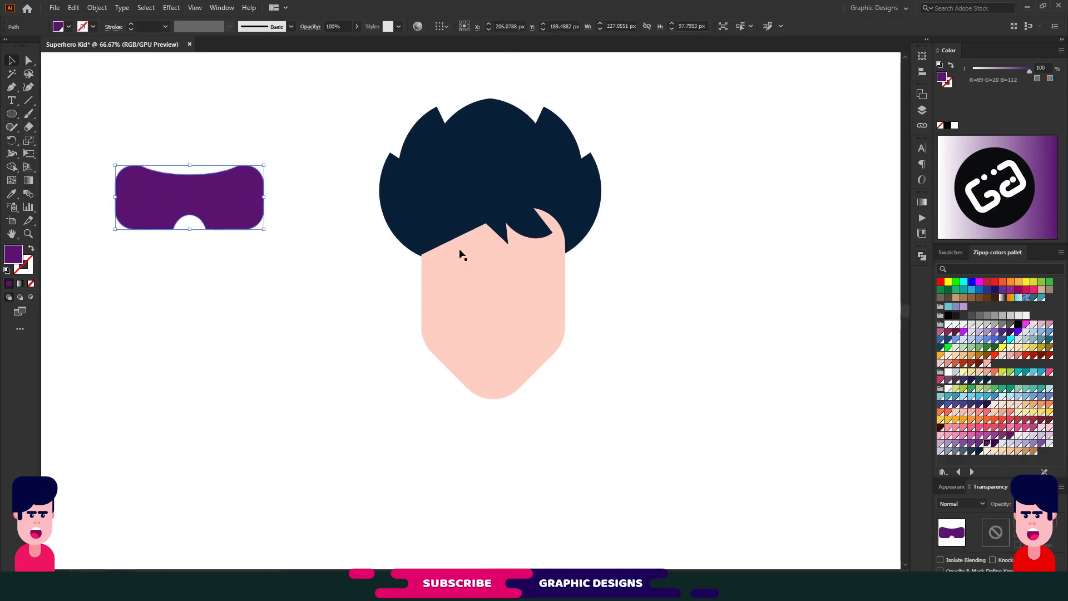
{"action": "key", "text": "a"}
{"action": "left_click_drag", "start_coordinate": [170, 221], "coordinate": [149, 192]}
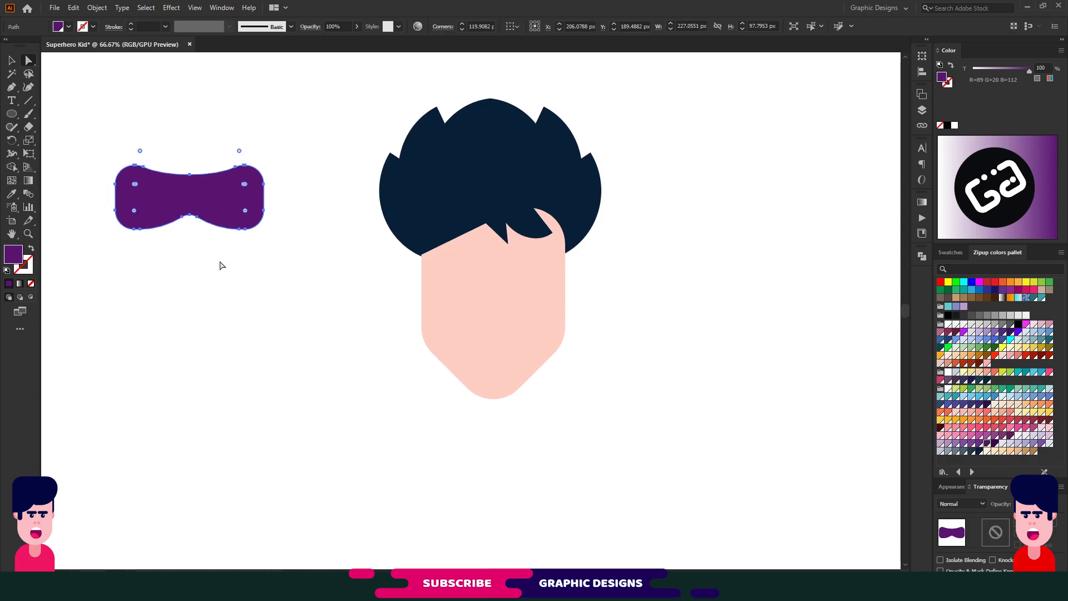
Enlarge and place the purple mask, then add a smaller inset copy as an outline
{"action": "key", "text": "v"}
{"action": "left_click_drag", "start_coordinate": [216, 201], "coordinate": [283, 255]}
{"action": "left_click_drag", "start_coordinate": [336, 289], "coordinate": [410, 317]}
{"action": "left_click_drag", "start_coordinate": [347, 269], "coordinate": [278, 203]}
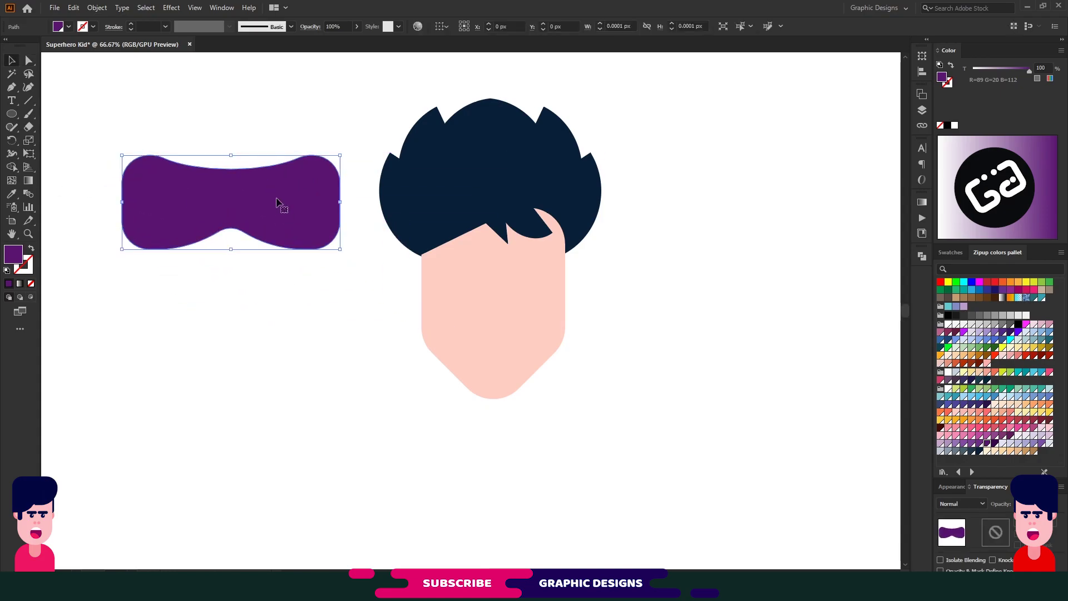
{"action": "left_click_drag", "start_coordinate": [340, 249], "coordinate": [331, 245]}
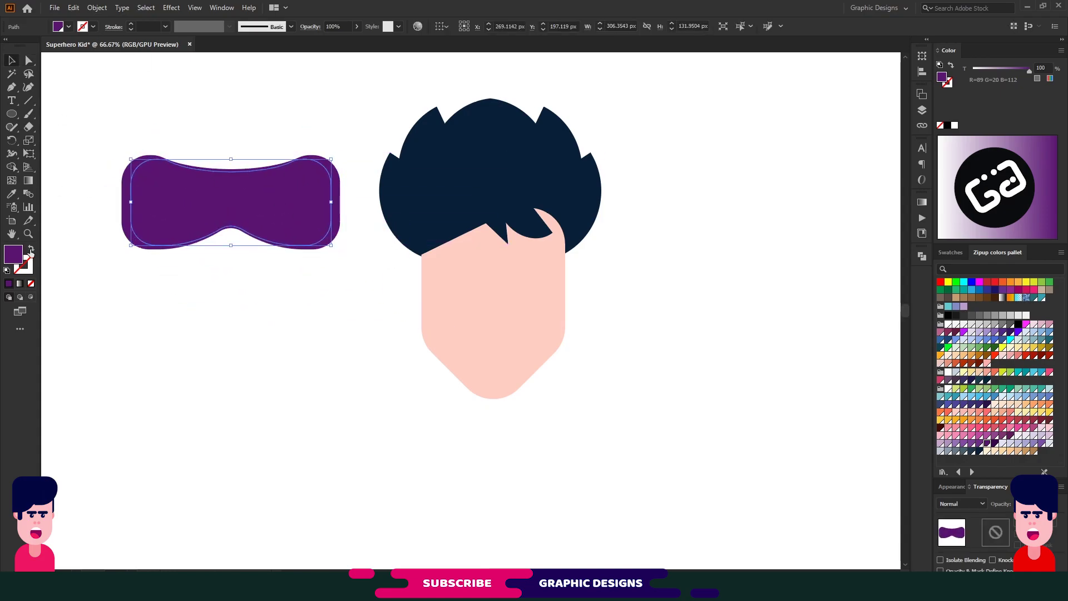
{"action": "key", "text": "shift+x"}
Give the inset outline a light purple 10 px stroke and nudge it down
{"action": "left_click", "coordinate": [960, 443]}
{"action": "left_click", "coordinate": [131, 24]}
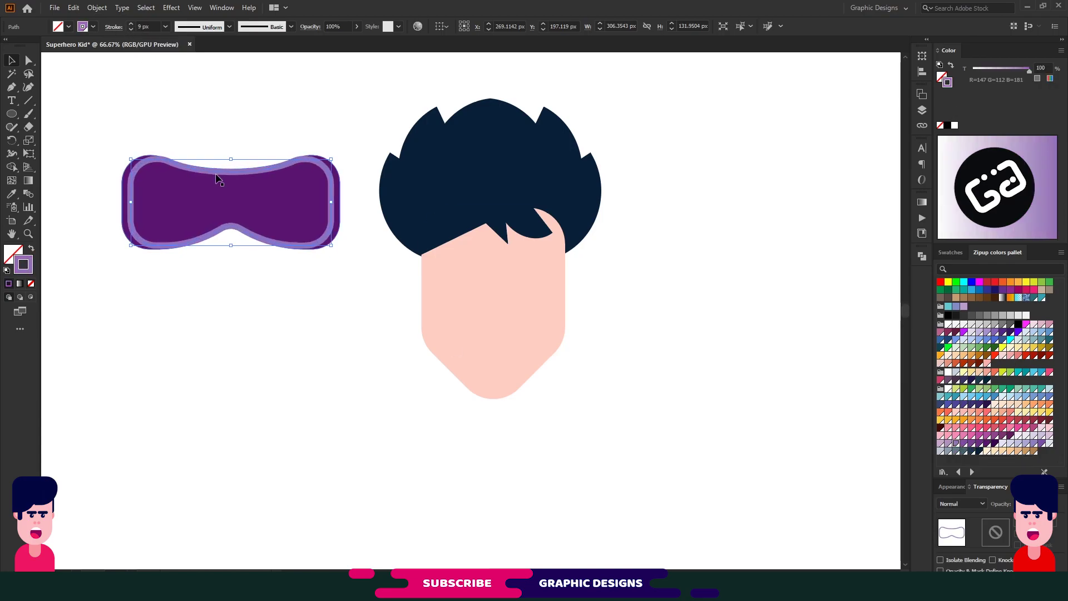
{"action": "key", "text": "Down"}
{"action": "key", "text": "Down"}
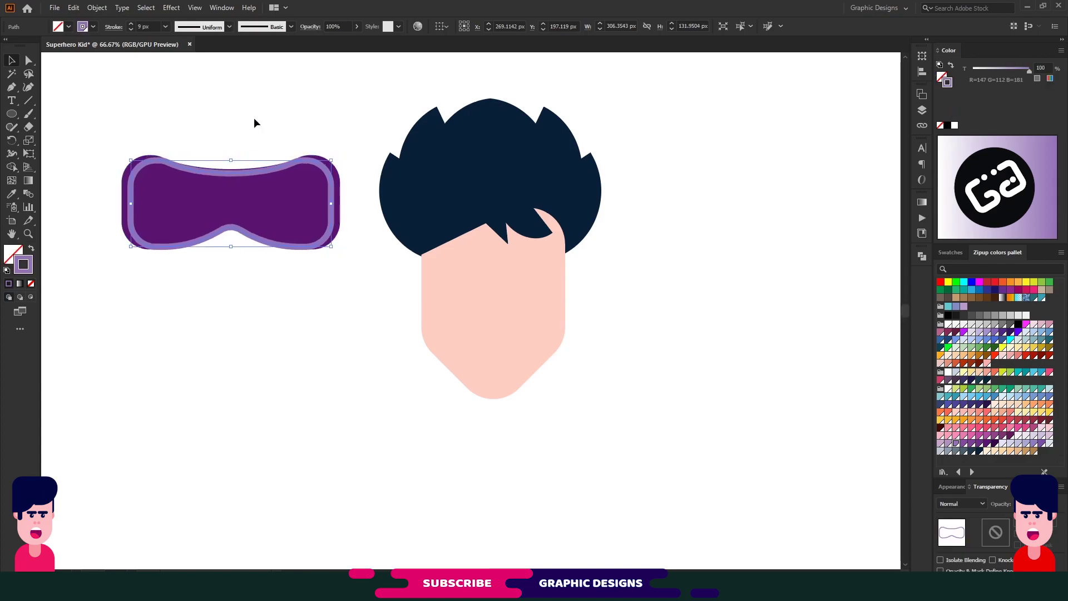
{"action": "key", "text": "Down"}
{"action": "key", "text": "Down"}
{"action": "key", "text": "Down"}
{"action": "key", "text": "Down"}
{"action": "key", "text": "Down"}
{"action": "key", "text": "Down"}
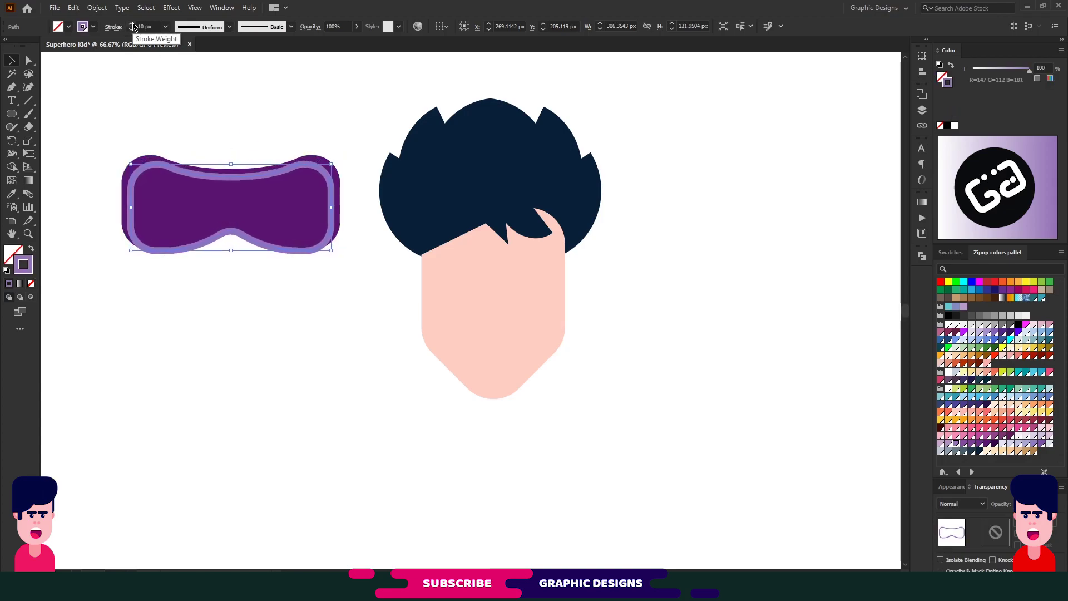
Delete the outline's unwanted segments, keeping only the top-left and top-right arcs
{"action": "key", "text": "a"}
{"action": "left_click", "coordinate": [154, 175]}
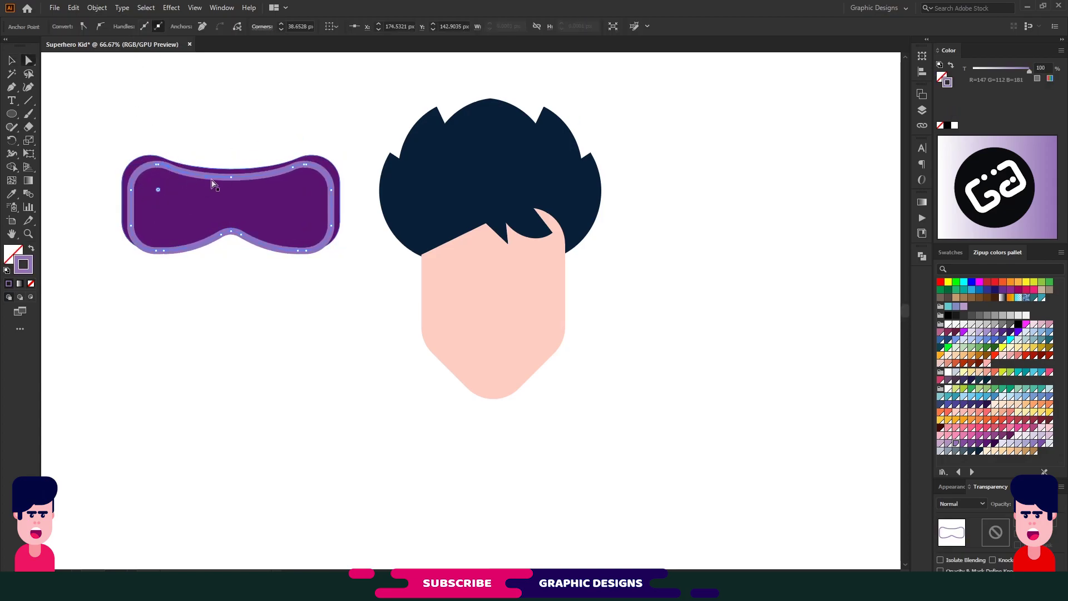
{"action": "left_click", "coordinate": [293, 172]}
{"action": "key", "text": "Delete"}
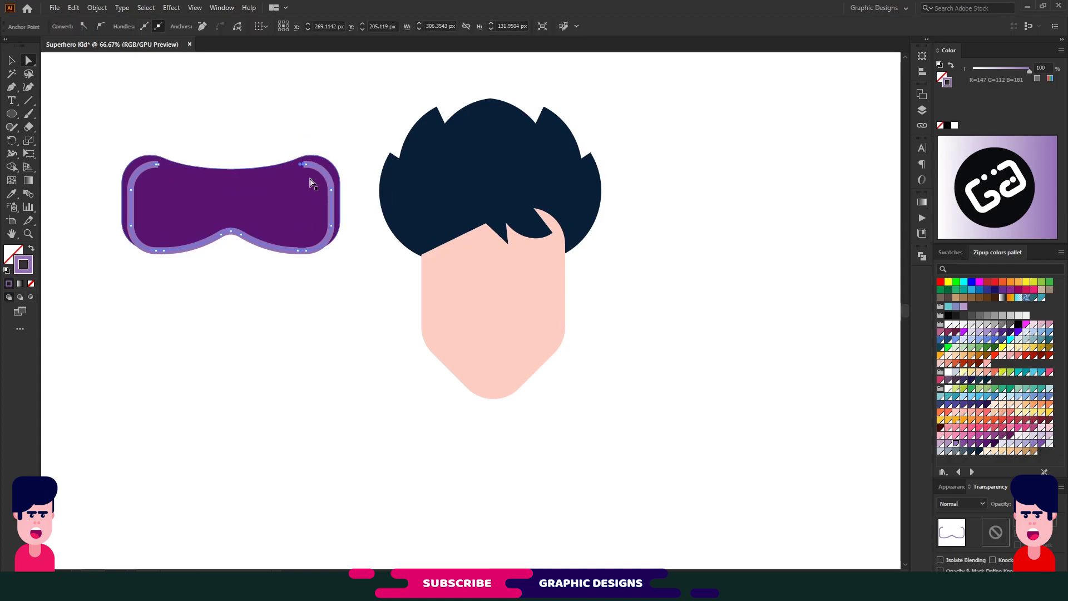
{"action": "left_click", "coordinate": [332, 223]}
{"action": "key", "text": "Delete"}
{"action": "left_click", "coordinate": [307, 251]}
{"action": "key", "text": "Delete"}
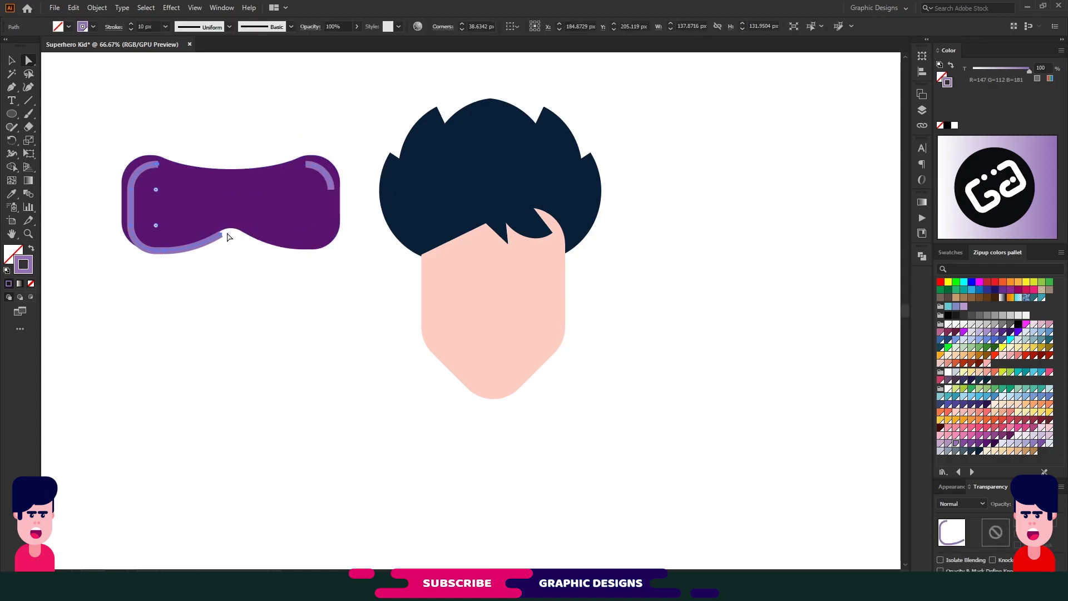
{"action": "left_click", "coordinate": [164, 251]}
{"action": "key", "text": "Delete"}
{"action": "left_click", "coordinate": [132, 226]}
{"action": "key", "text": "Delete"}
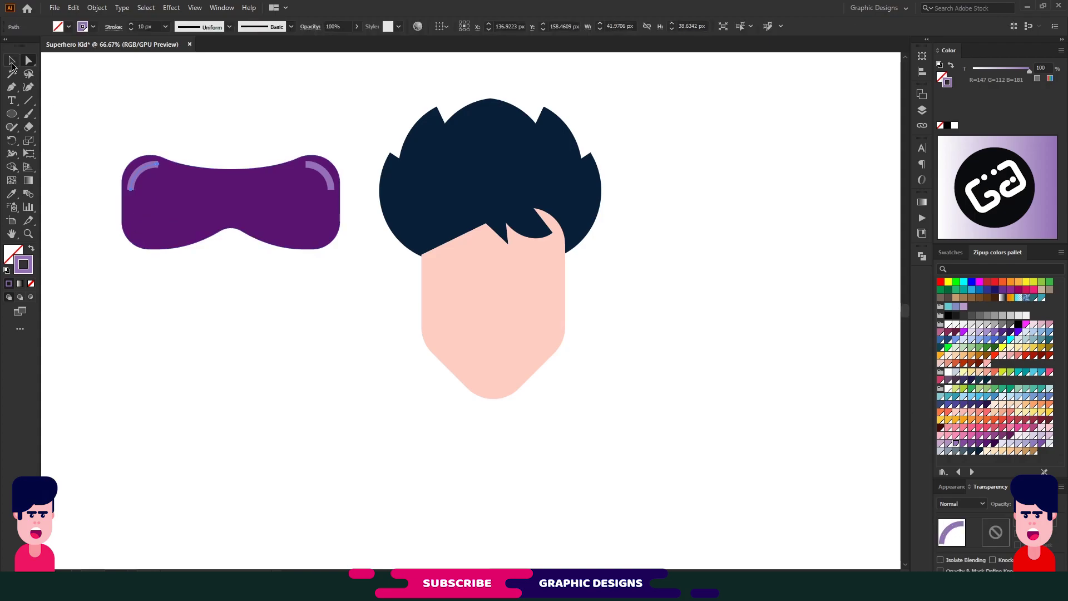
Convert both highlight arcs into filled shapes with Object > Path > Outline Stroke
{"action": "key", "text": "v"}
{"action": "left_click", "coordinate": [327, 176]}
{"action": "left_click", "coordinate": [97, 8]}
{"action": "mouse_move", "coordinate": [109, 272]}
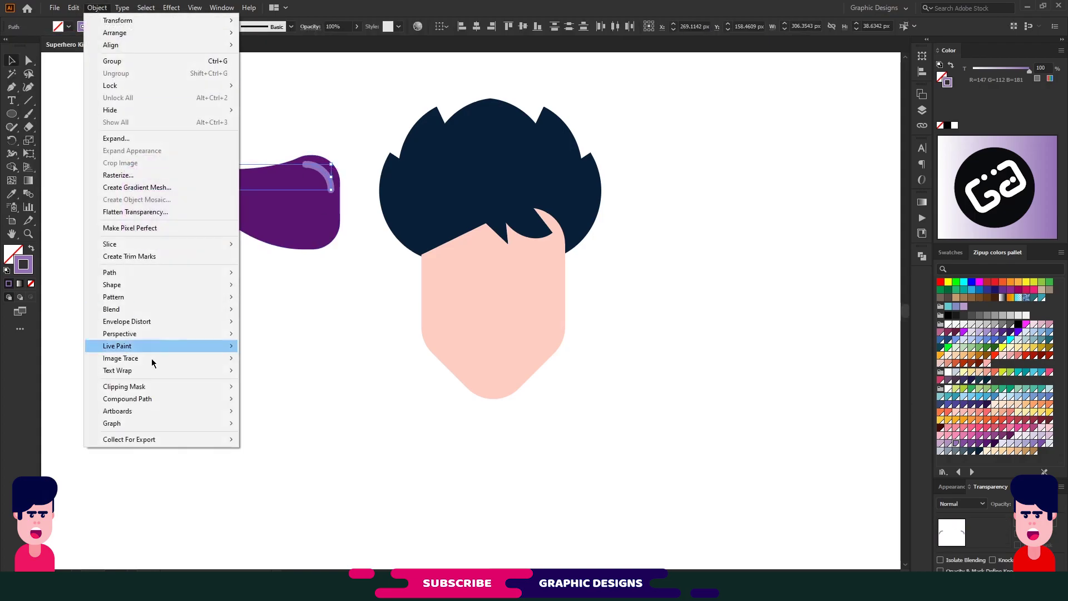
{"action": "left_click", "coordinate": [284, 300]}
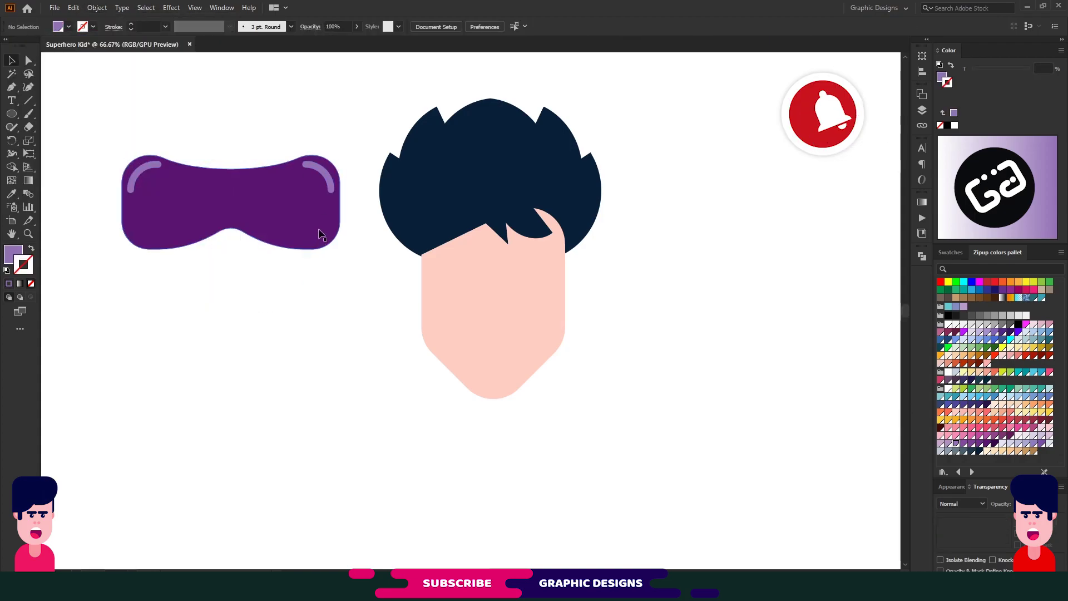
Draw a pale pink eye ellipse with a dark navy pupil on the mask's left side
{"action": "left_click", "coordinate": [12, 114]}
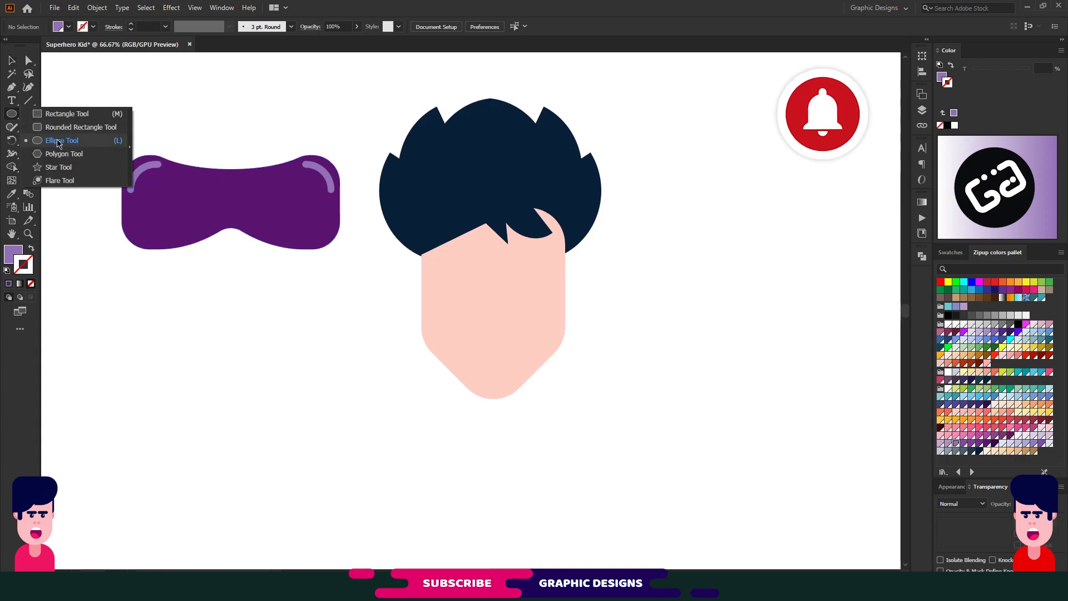
{"action": "left_click", "coordinate": [58, 146]}
{"action": "mouse_move", "coordinate": [144, 182]}
{"action": "left_mouse_down"}
{"action": "mouse_move", "coordinate": [203, 224]}
{"action": "mouse_move", "coordinate": [170, 199]}
{"action": "mouse_move", "coordinate": [177, 207]}
{"action": "left_mouse_up"}
{"action": "key", "text": "i"}
{"action": "left_click", "coordinate": [467, 303]}
{"action": "key", "text": "ctrl+shift+a"}
{"action": "key", "text": "i"}
{"action": "left_click", "coordinate": [451, 179]}
{"action": "key", "text": "ctrl+shift+a"}
{"action": "key", "text": "v"}
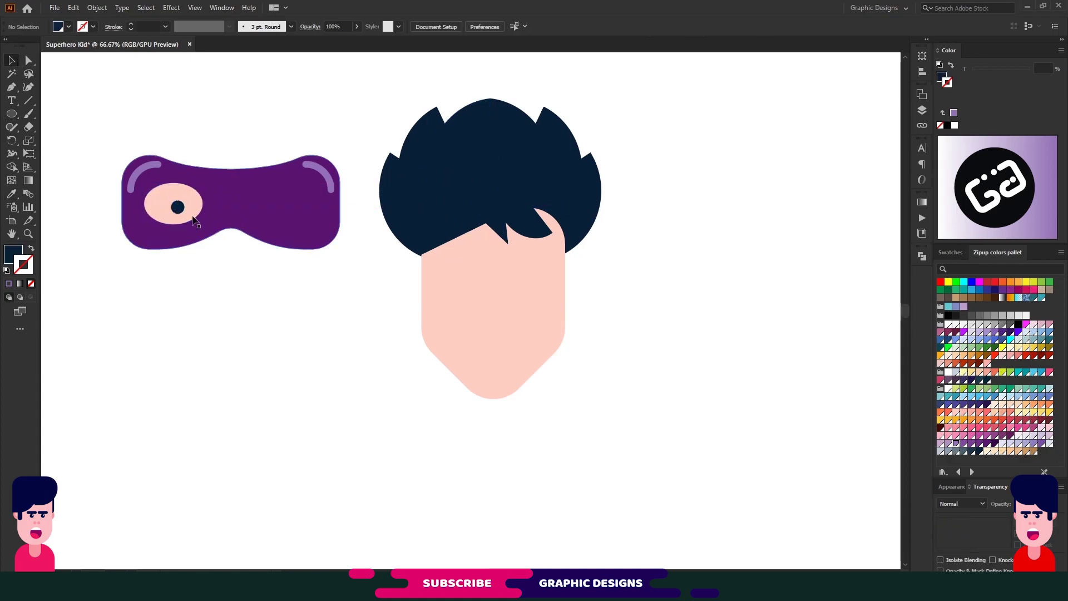
Resize the pupil, group it with the eye, and unite a pink eye backing
{"action": "left_click", "coordinate": [180, 209]}
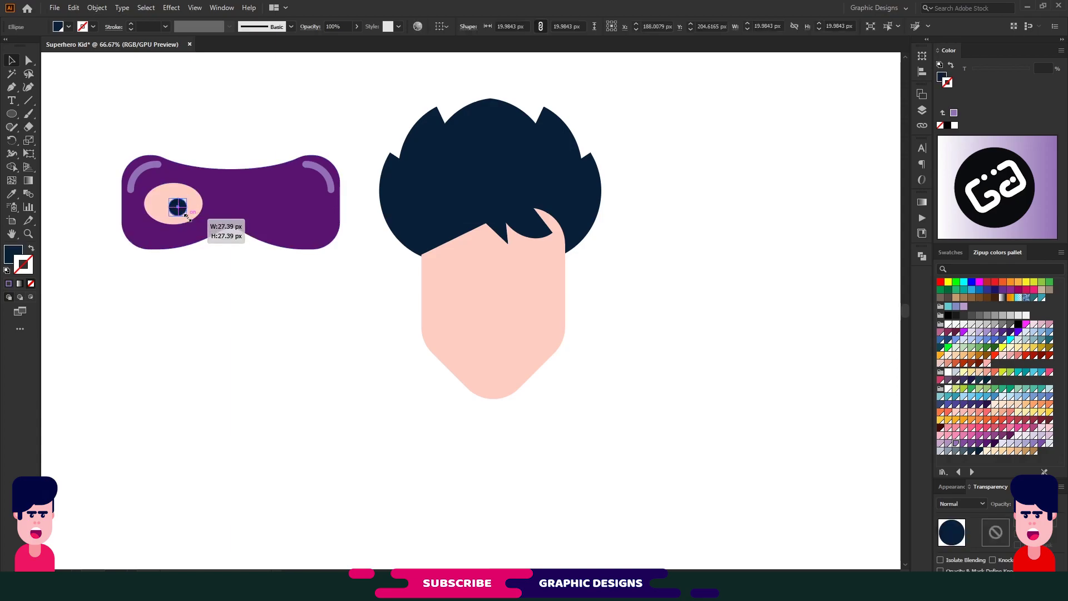
{"action": "left_click_drag", "start_coordinate": [188, 215], "coordinate": [188, 217]}
{"action": "left_click", "coordinate": [161, 208], "text": "shift"}
{"action": "key", "text": "ctrl+g"}
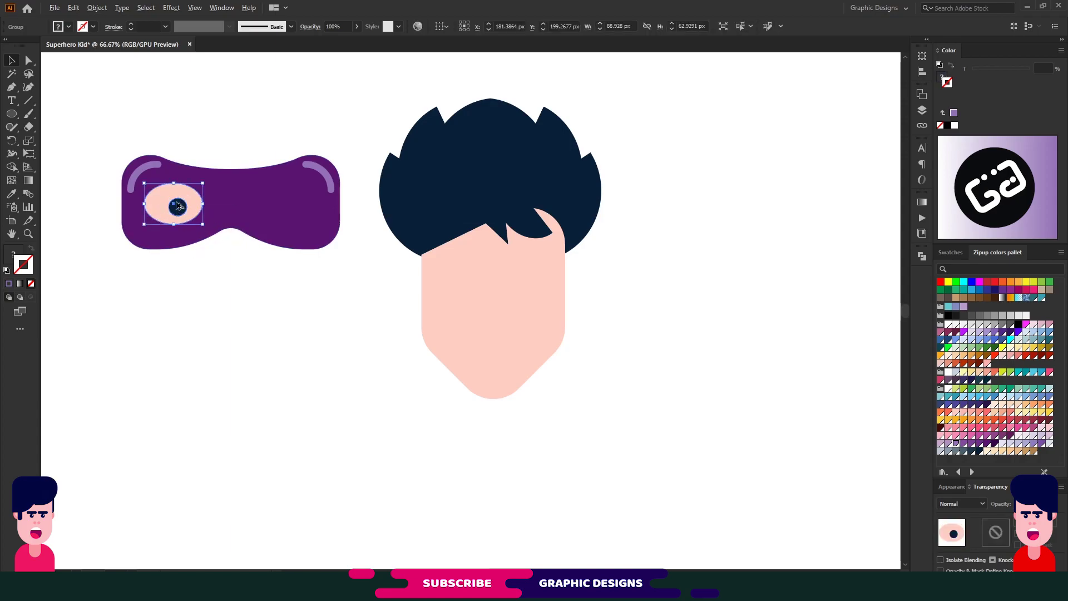
{"action": "left_click", "coordinate": [922, 256]}
{"action": "left_click", "coordinate": [791, 281]}
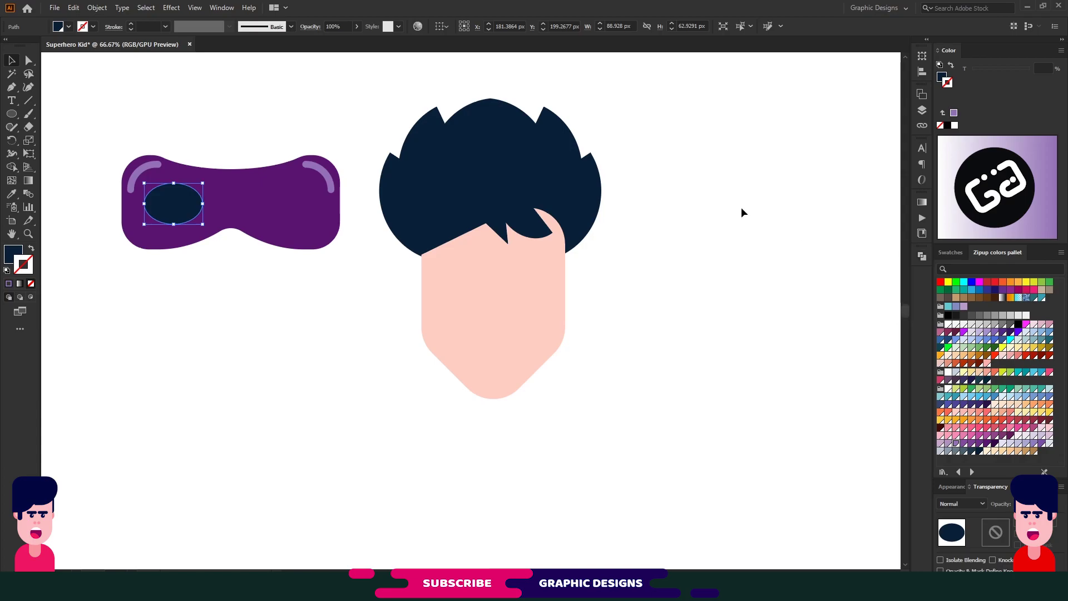
{"action": "left_click", "coordinate": [971, 411]}
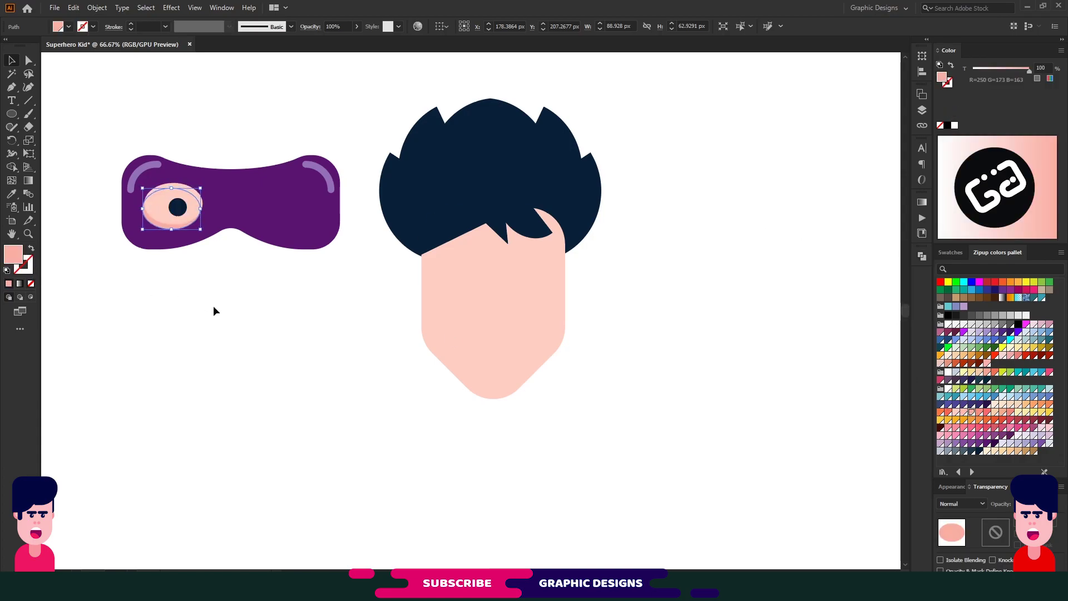
Alt-drag a copy of the left eye to the mask's right side
{"action": "left_click", "coordinate": [161, 209], "text": "shift"}
{"action": "left_click_drag", "start_coordinate": [160, 209], "coordinate": [292, 208]}
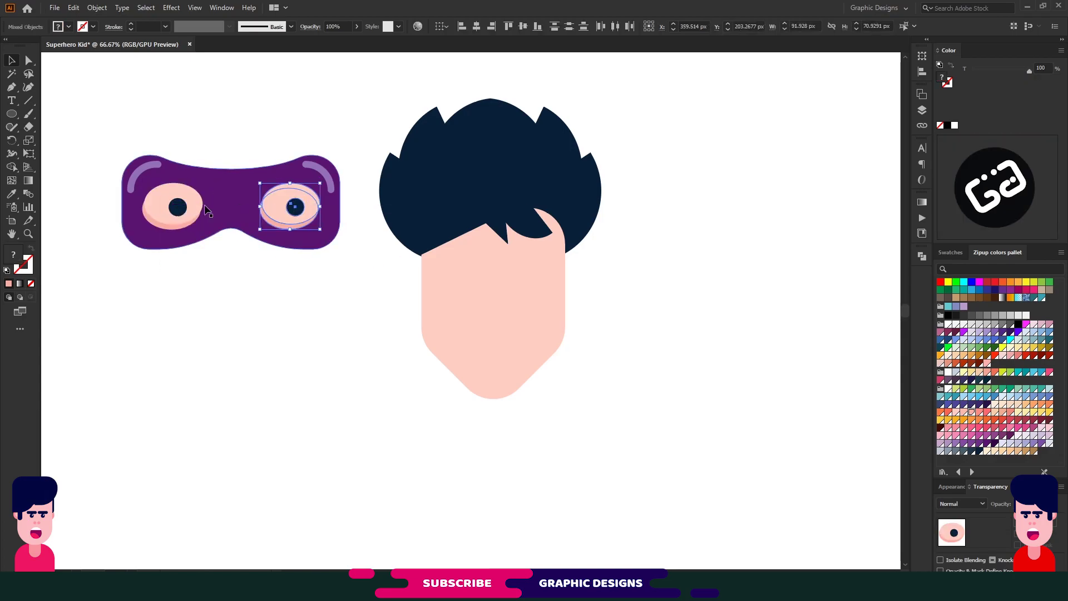
{"action": "left_click", "coordinate": [218, 295]}
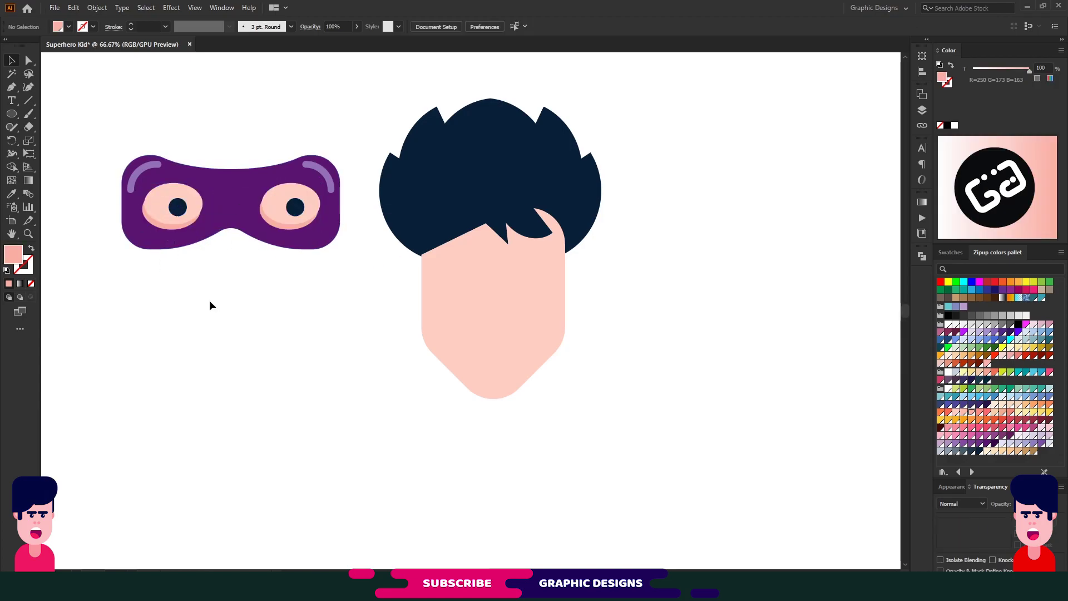
Enlarge the left and right highlight arcs on the mask
{"action": "left_click", "coordinate": [147, 167]}
{"action": "left_click_drag", "start_coordinate": [161, 192], "coordinate": [170, 198]}
{"action": "left_click", "coordinate": [321, 173]}
{"action": "left_click", "coordinate": [293, 295]}
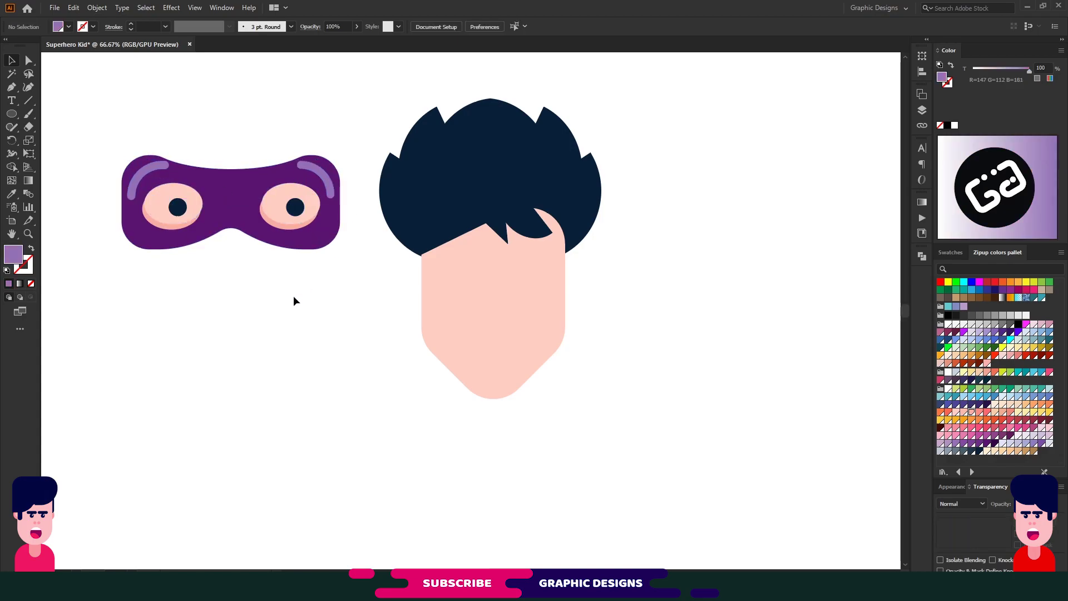
Offset a darker purple copy of the mask base downward, then move the mask onto the face
{"action": "left_click_drag", "start_coordinate": [110, 141], "coordinate": [344, 281]}
{"action": "left_click", "coordinate": [239, 203]}
{"action": "key", "text": "Up"}
{"action": "key", "text": "Up"}
{"action": "key", "text": "Up"}
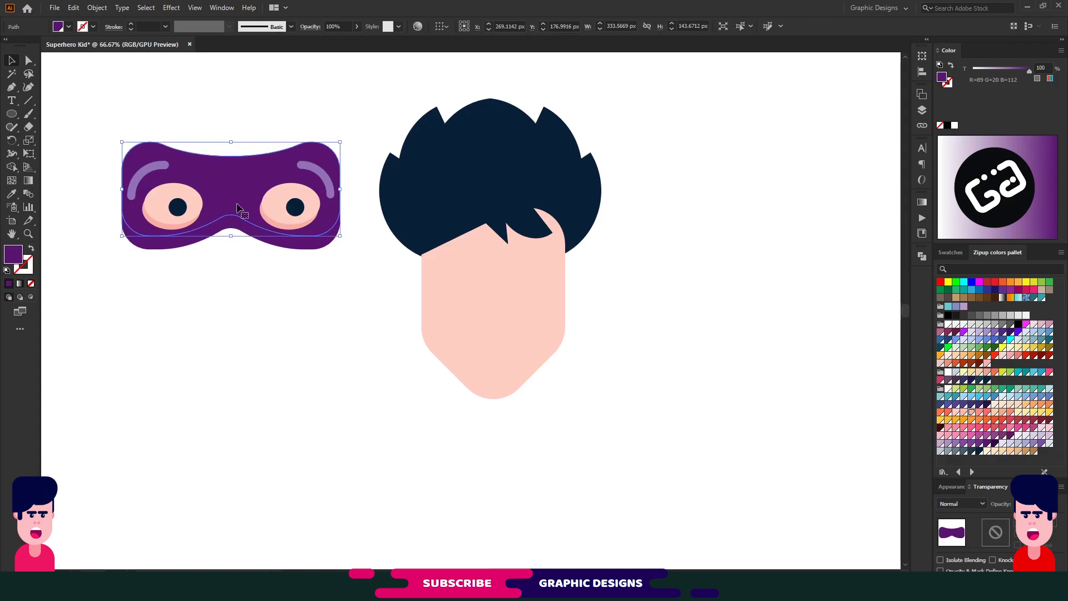
{"action": "left_click_drag", "start_coordinate": [238, 225], "coordinate": [239, 233]}
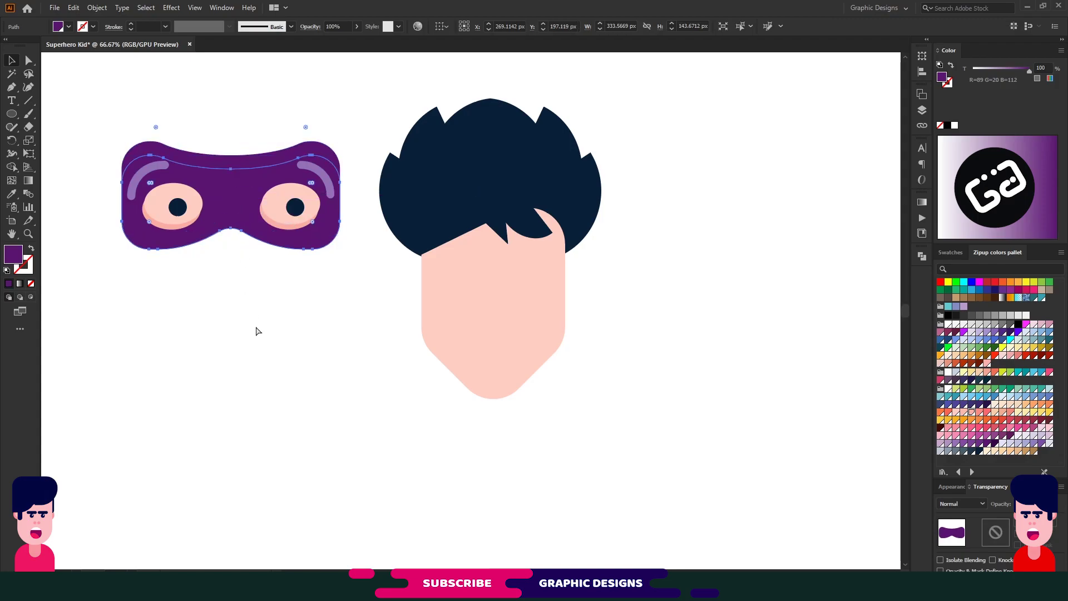
{"action": "left_click", "coordinate": [996, 444]}
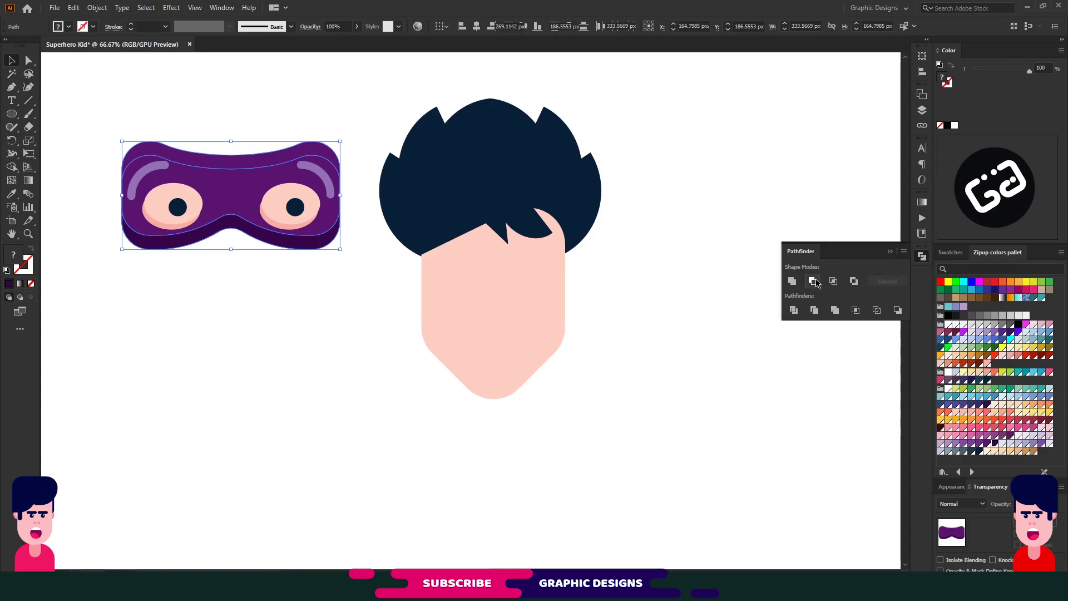
{"action": "left_click", "coordinate": [241, 307]}
{"action": "left_click_drag", "start_coordinate": [342, 112], "coordinate": [341, 113]}
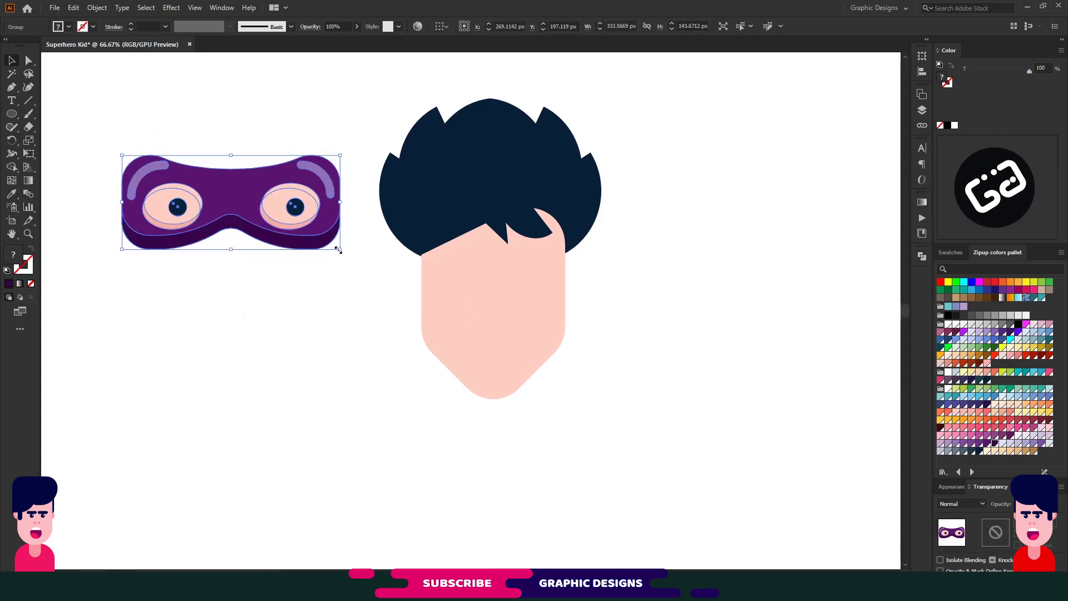
{"action": "left_click_drag", "start_coordinate": [276, 224], "coordinate": [540, 296]}
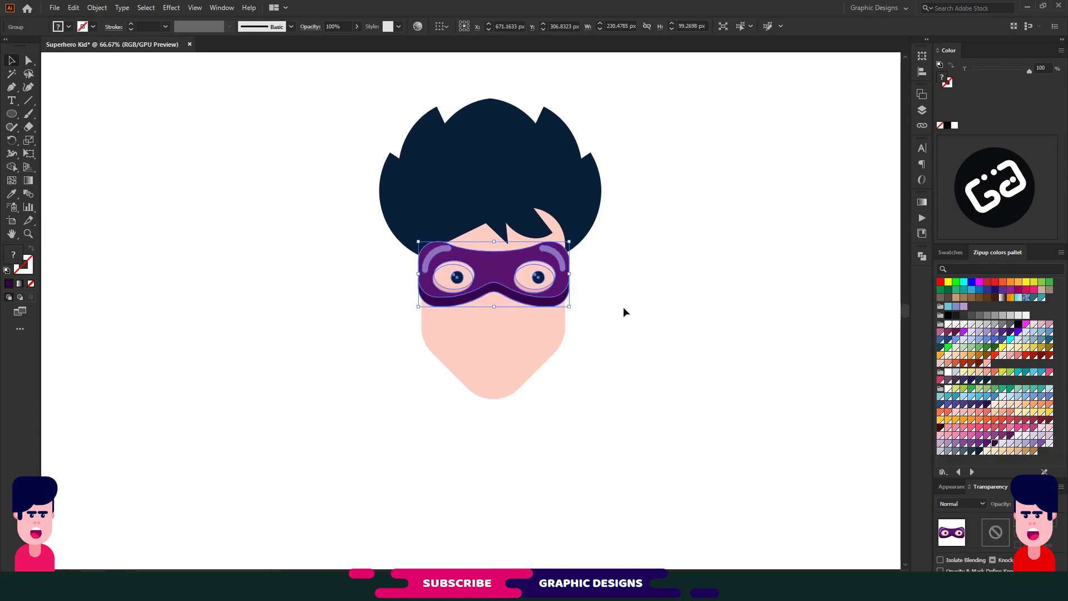
Reposition and slightly resize the hair fringe, and nudge one hair lock upward
{"action": "left_click", "coordinate": [623, 306]}
{"action": "left_click_drag", "start_coordinate": [388, 344], "coordinate": [596, 287]}
{"action": "left_click", "coordinate": [618, 306]}
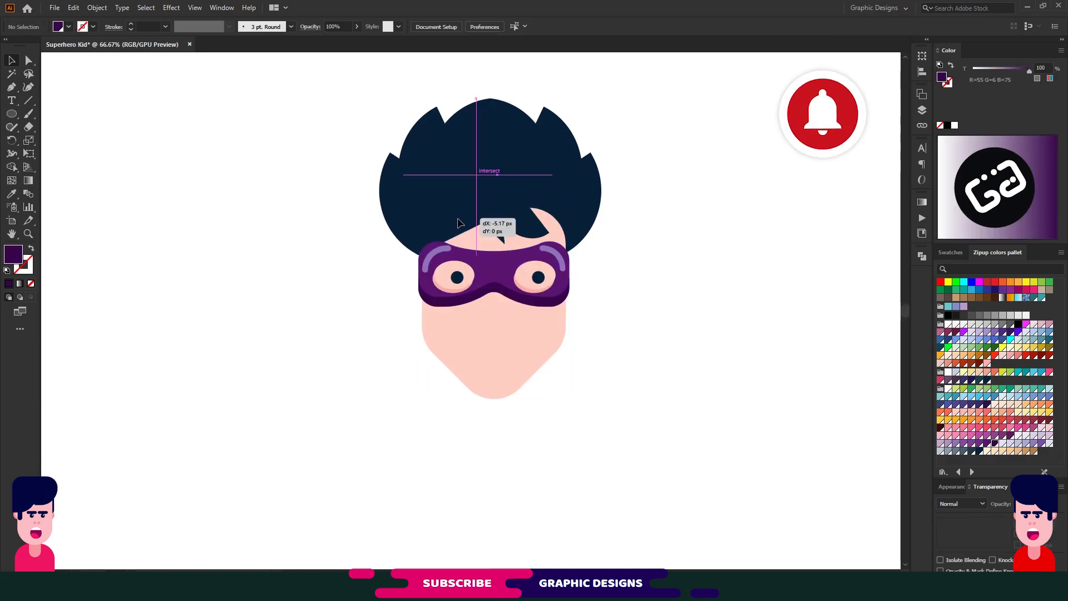
{"action": "left_click", "coordinate": [487, 223]}
{"action": "left_click_drag", "start_coordinate": [529, 229], "coordinate": [532, 225]}
{"action": "left_click_drag", "start_coordinate": [408, 251], "coordinate": [406, 252]}
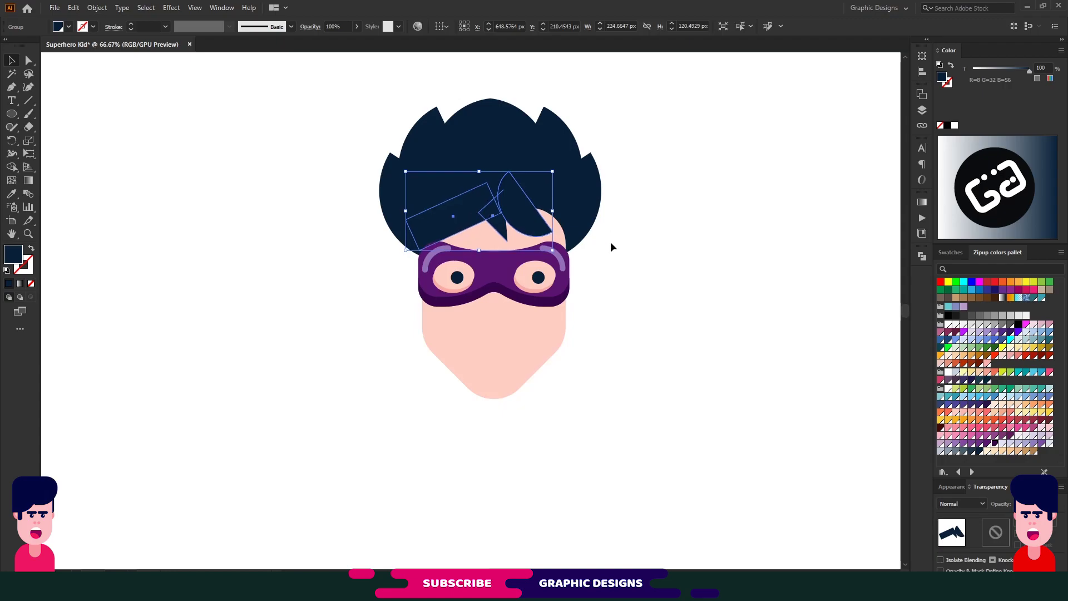
{"action": "left_click", "coordinate": [634, 274]}
{"action": "left_click", "coordinate": [529, 223]}
{"action": "mouse_move", "coordinate": [529, 223]}
{"action": "left_mouse_down"}
{"action": "mouse_move", "coordinate": [515, 234]}
{"action": "mouse_move", "coordinate": [529, 225]}
{"action": "left_mouse_up"}
{"action": "key", "text": "a"}
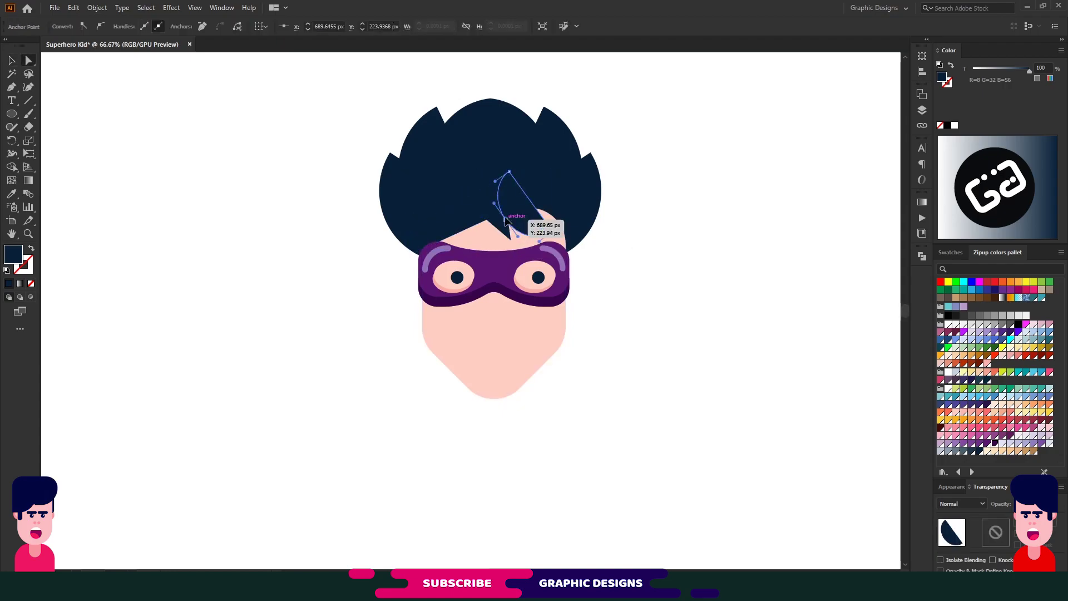
{"action": "left_click", "coordinate": [683, 232]}
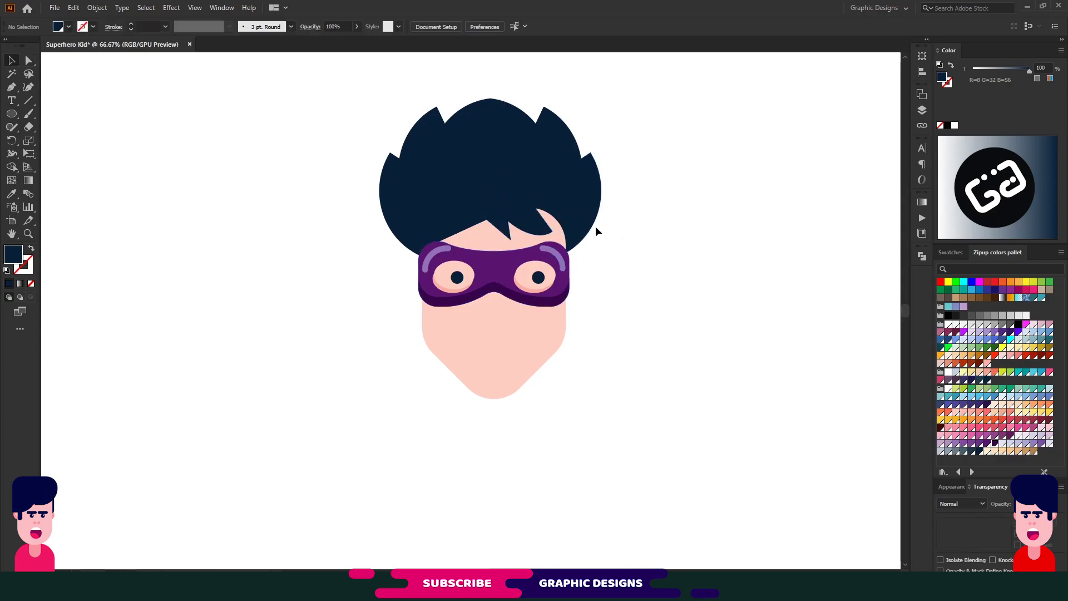
Fill the fringe copy salmon, send it behind the dark locks, and enlarge it slightly
{"action": "left_click", "coordinate": [507, 228]}
{"action": "left_click", "coordinate": [976, 414]}
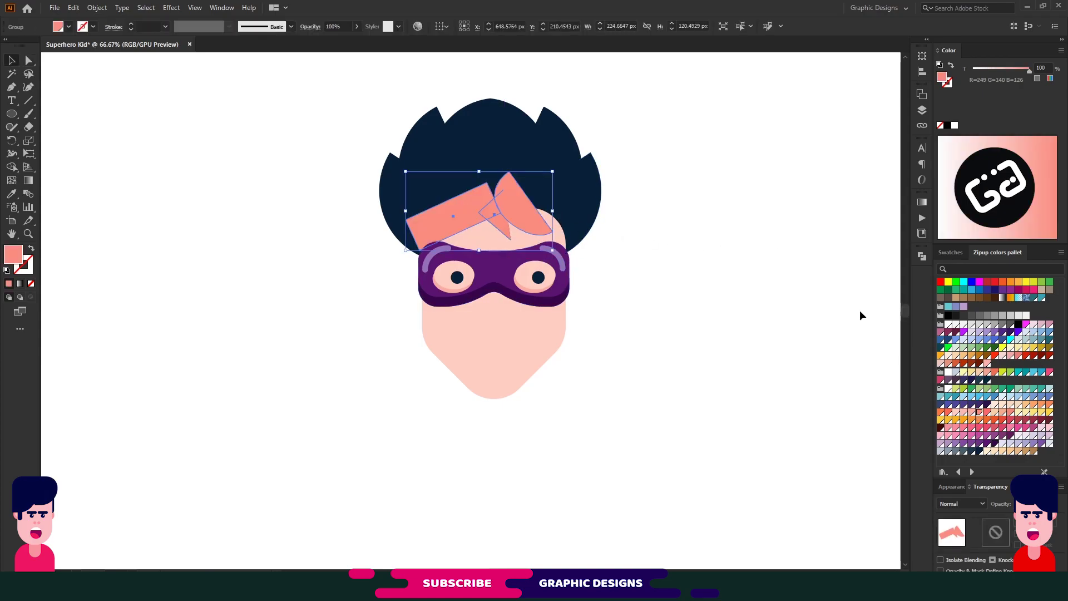
{"action": "key", "text": "ctrl+["}
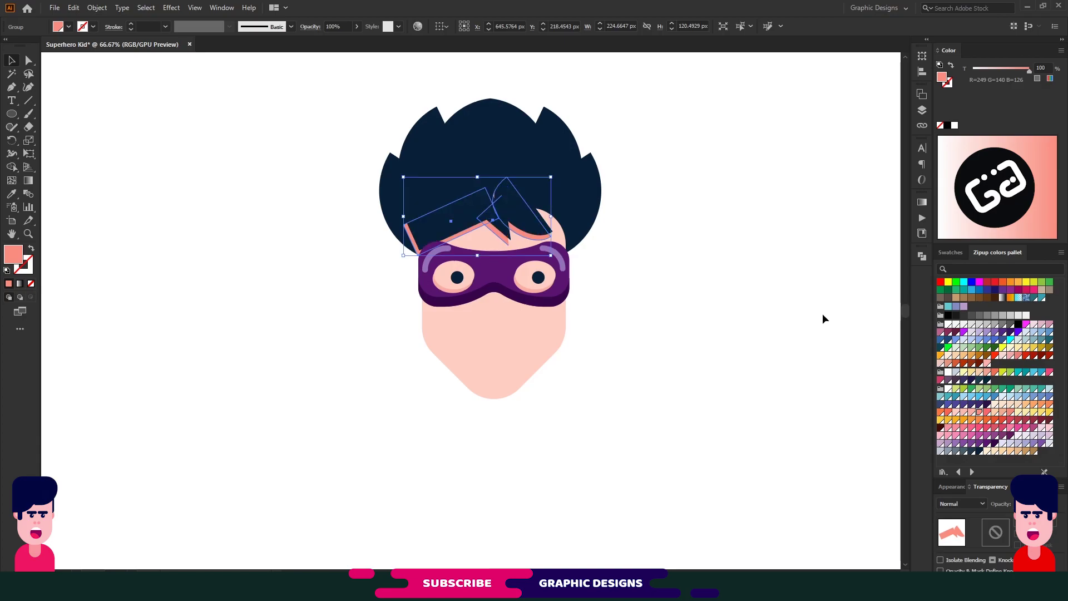
{"action": "left_click_drag", "start_coordinate": [403, 256], "coordinate": [404, 255]}
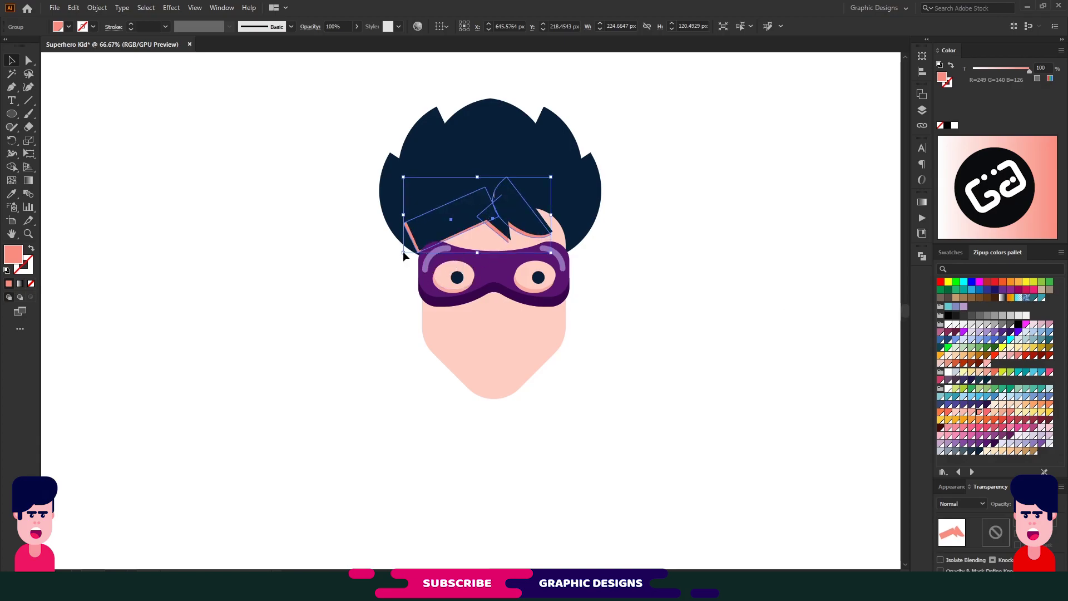
Try trimming the salmon shadow with rectangles via Minus Front, then undo the cut
{"action": "double_click", "coordinate": [414, 242]}
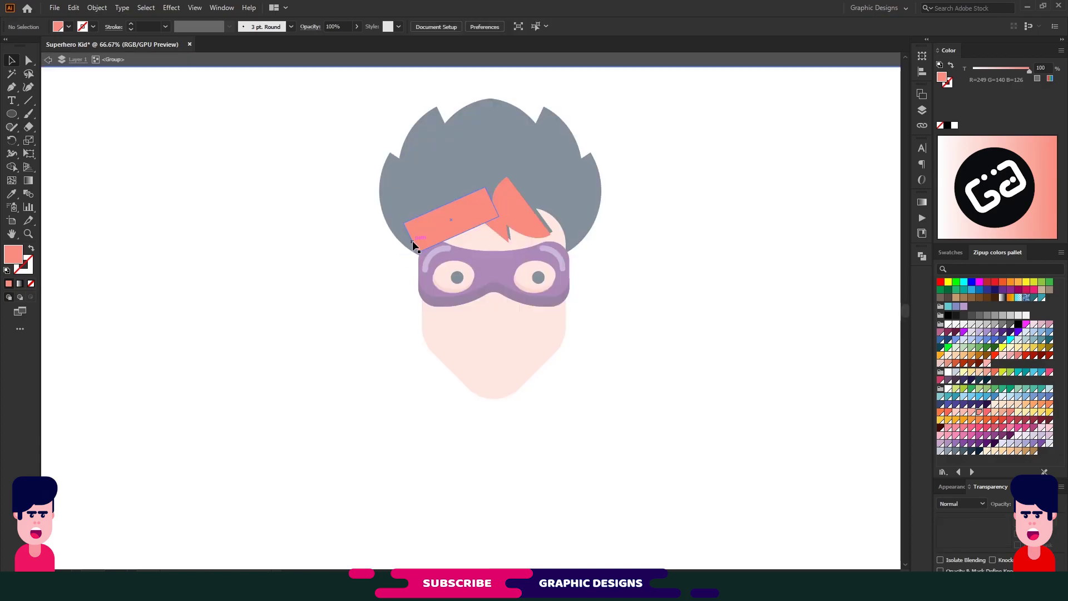
{"action": "key", "text": "m"}
{"action": "left_click_drag", "start_coordinate": [380, 195], "coordinate": [434, 292]}
{"action": "key", "text": "v"}
{"action": "left_click", "coordinate": [484, 222]}
{"action": "left_click", "coordinate": [420, 207], "text": "shift"}
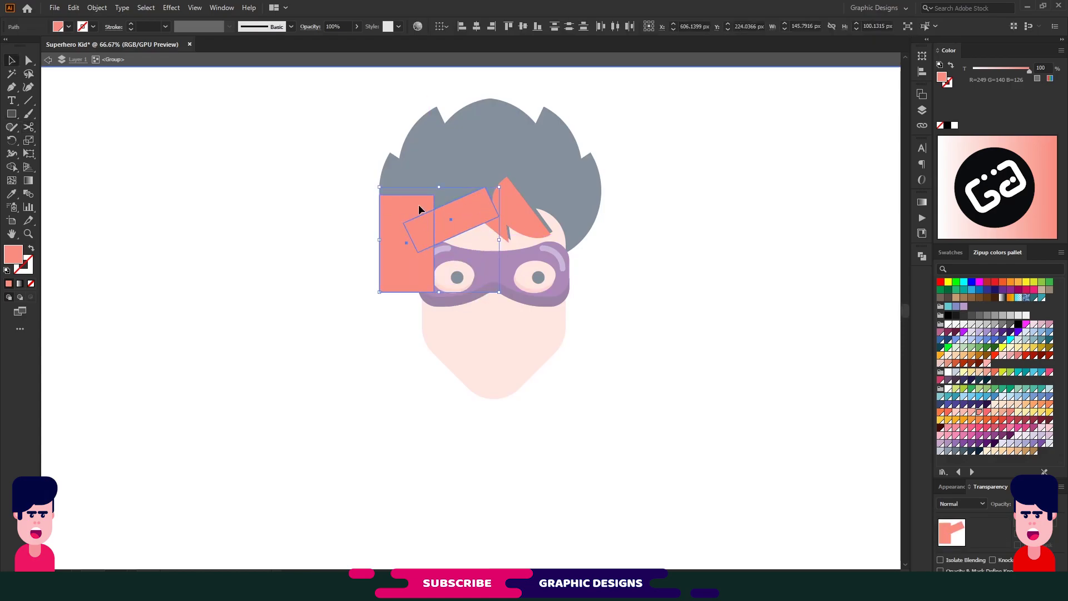
{"action": "left_click", "coordinate": [922, 256]}
{"action": "left_click", "coordinate": [815, 282]}
{"action": "double_click", "coordinate": [713, 238]}
{"action": "left_click", "coordinate": [518, 211]}
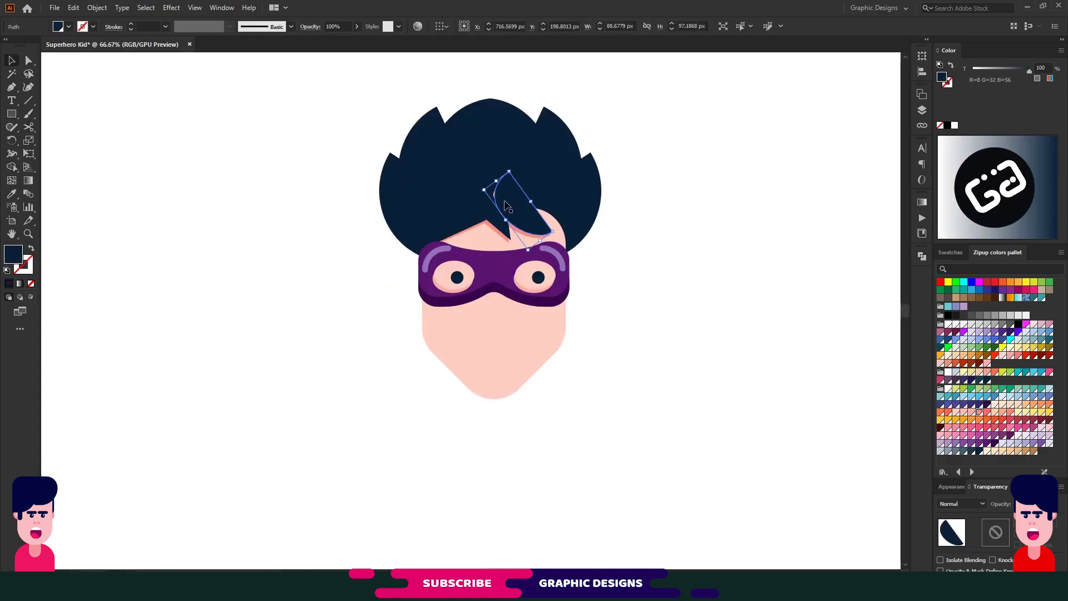
{"action": "left_click", "coordinate": [667, 241]}
{"action": "key", "text": "ctrl+z"}
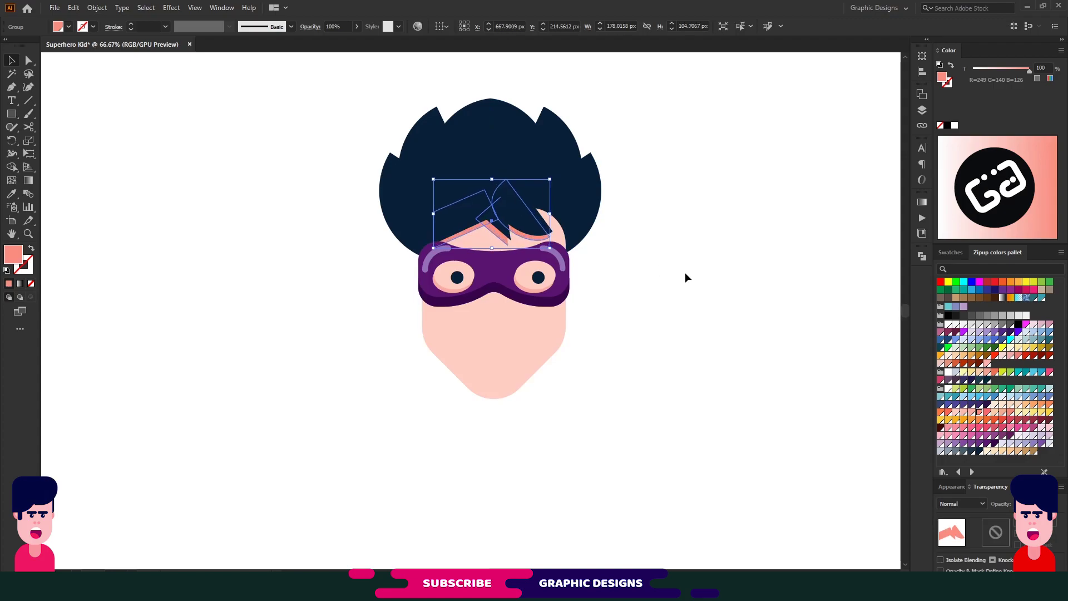
{"action": "left_click", "coordinate": [686, 274]}
Paste a copy behind the purple mask and nudge the purple mask up to reveal it
{"action": "left_click", "coordinate": [556, 273]}
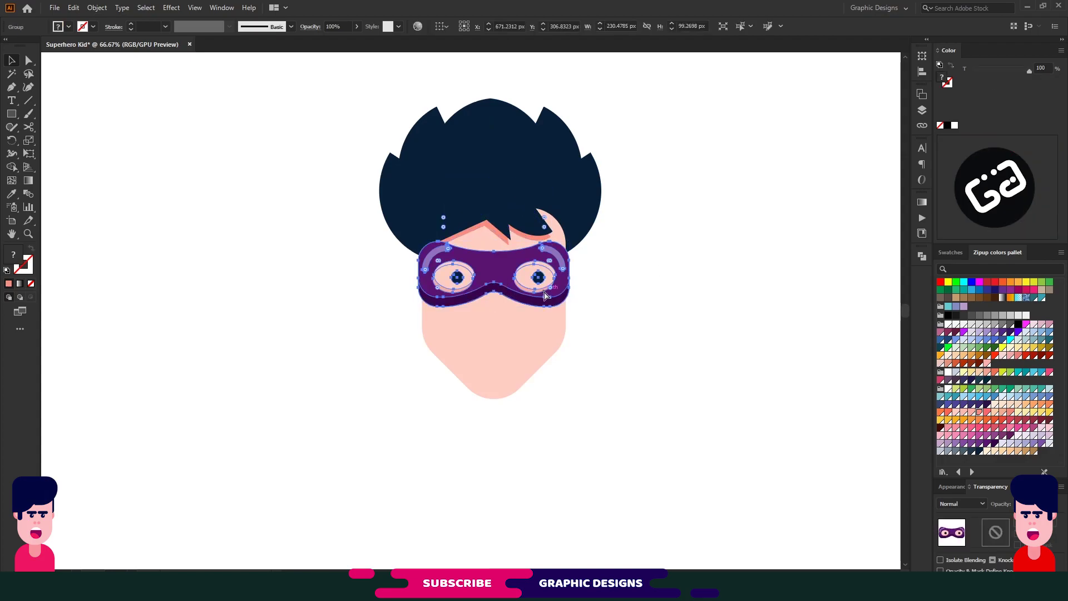
{"action": "key", "text": "ctrl+f"}
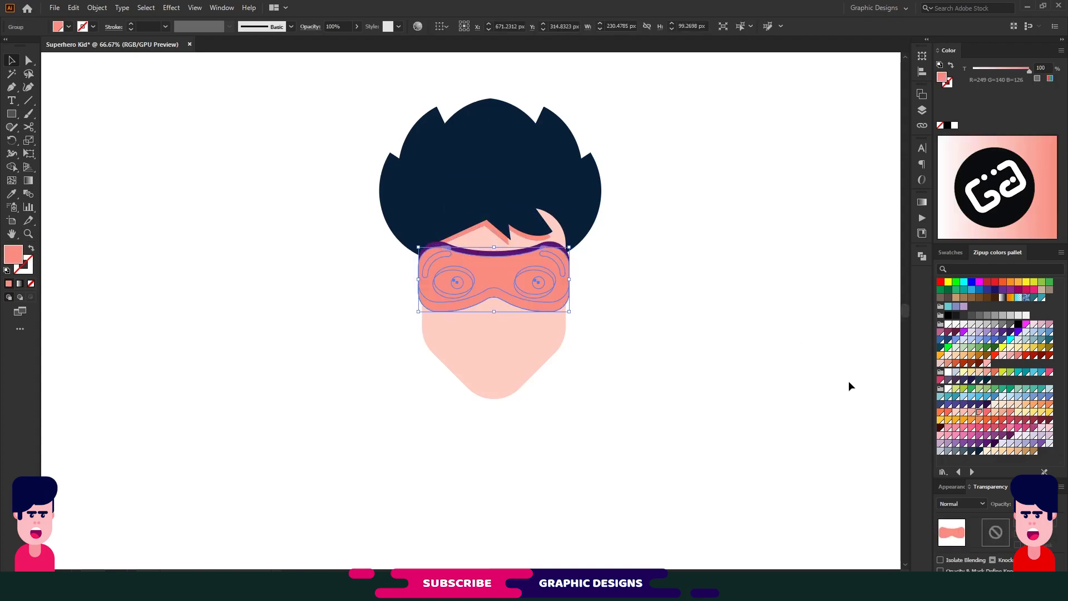
{"action": "key", "text": "ctrl+bracketleft"}
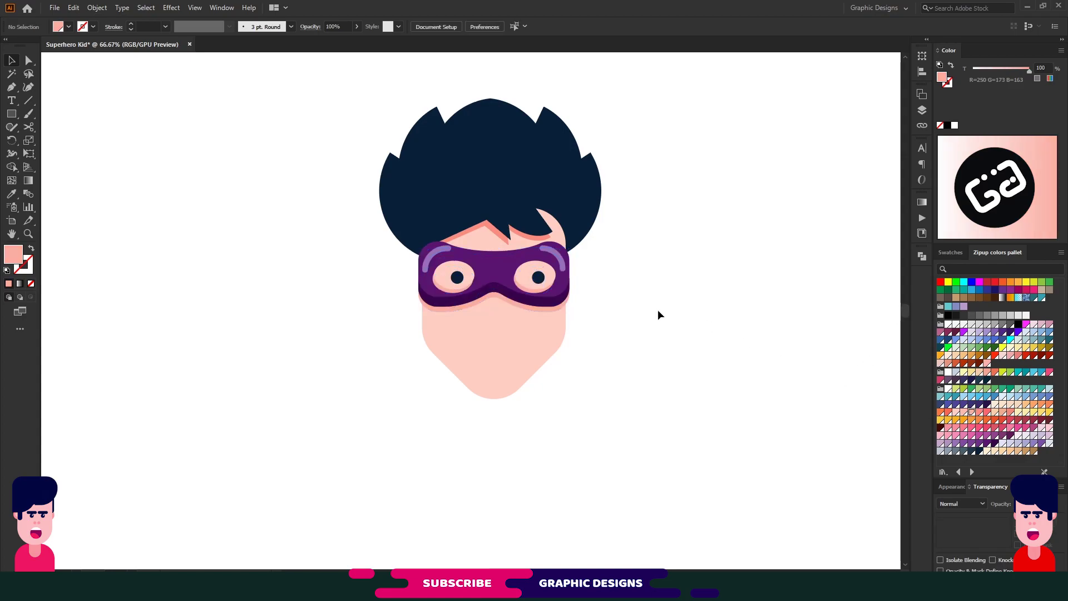
{"action": "key", "text": "ctrl+alt+bracketright"}
{"action": "key", "text": "shift+Up"}
{"action": "key", "text": "Up"}
{"action": "left_click", "coordinate": [666, 274]}
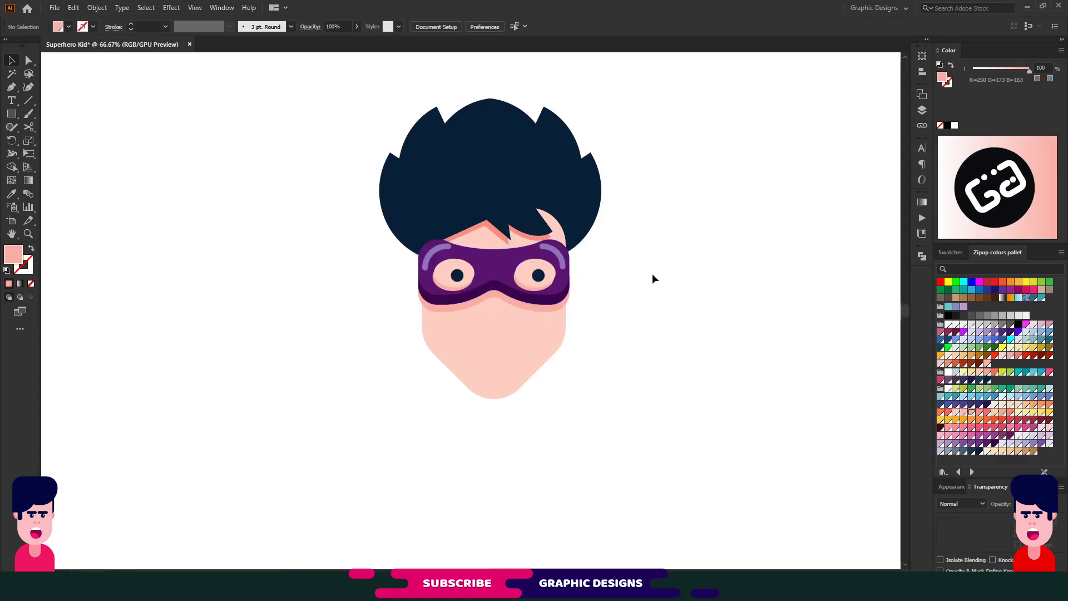
Cut the mask shadow against the face shape with Pathfinder, then undo the face cut
{"action": "left_click", "coordinate": [470, 332]}
{"action": "left_click", "coordinate": [475, 308], "text": "shift"}
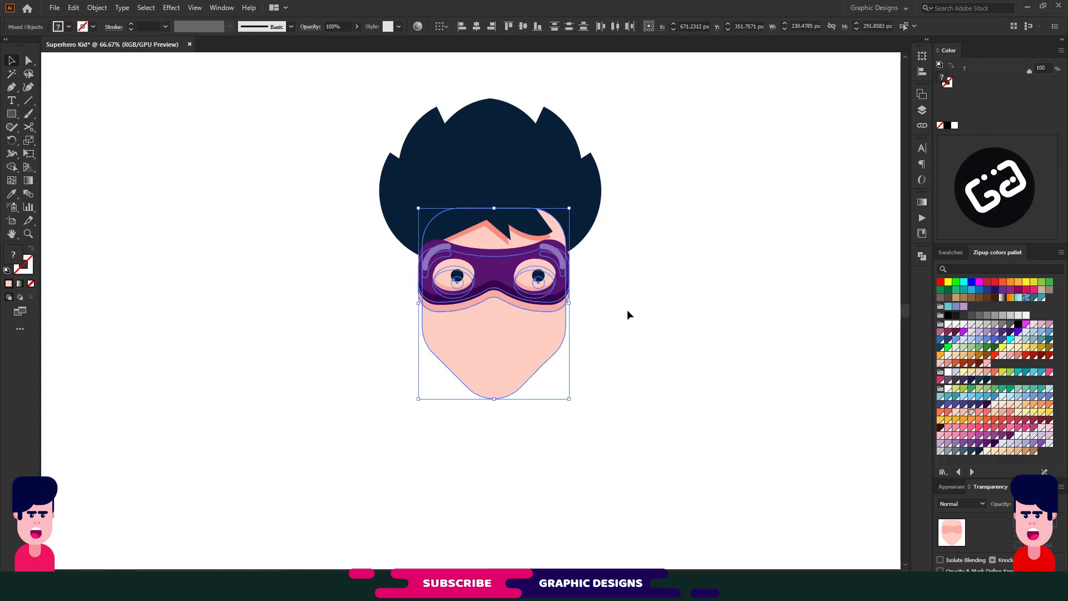
{"action": "left_click", "coordinate": [553, 306]}
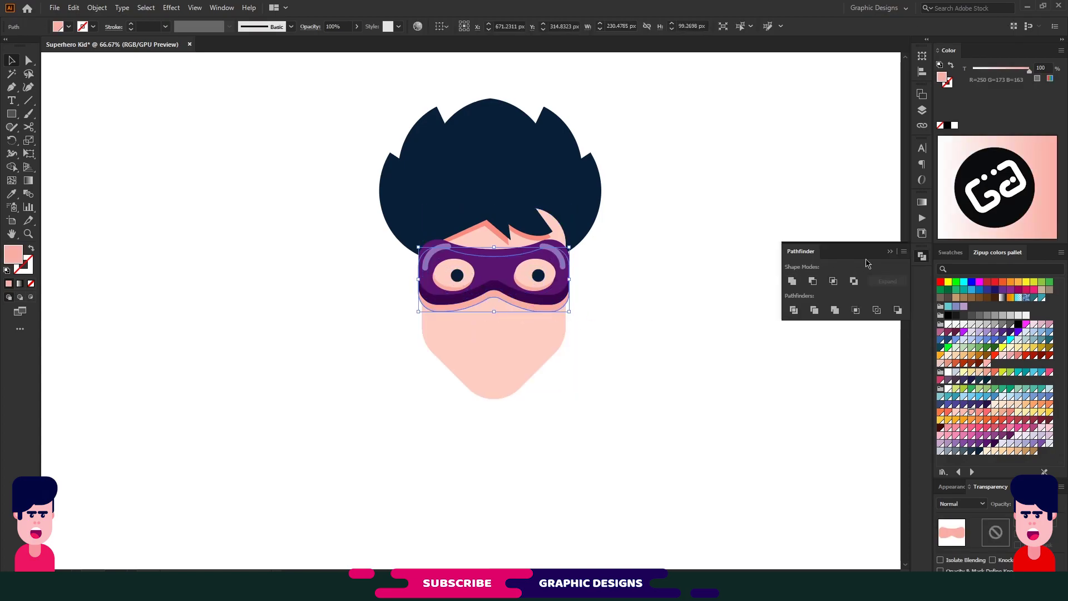
{"action": "left_click", "coordinate": [528, 334], "text": "shift"}
{"action": "key", "text": "ctrl+shift+F9"}
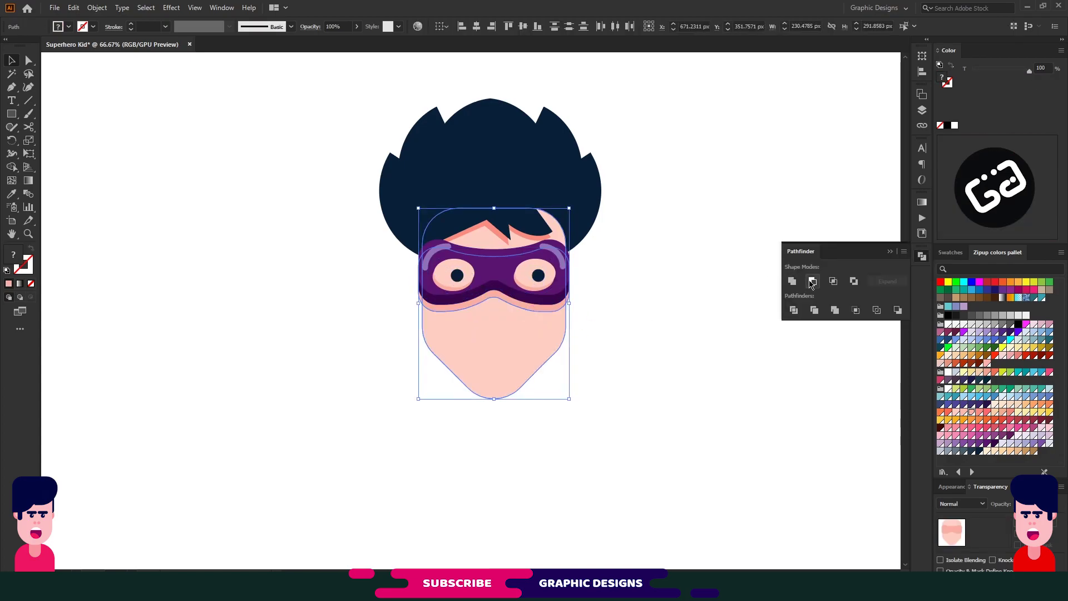
{"action": "left_click", "coordinate": [812, 283]}
{"action": "key", "text": "ctrl+shift+a"}
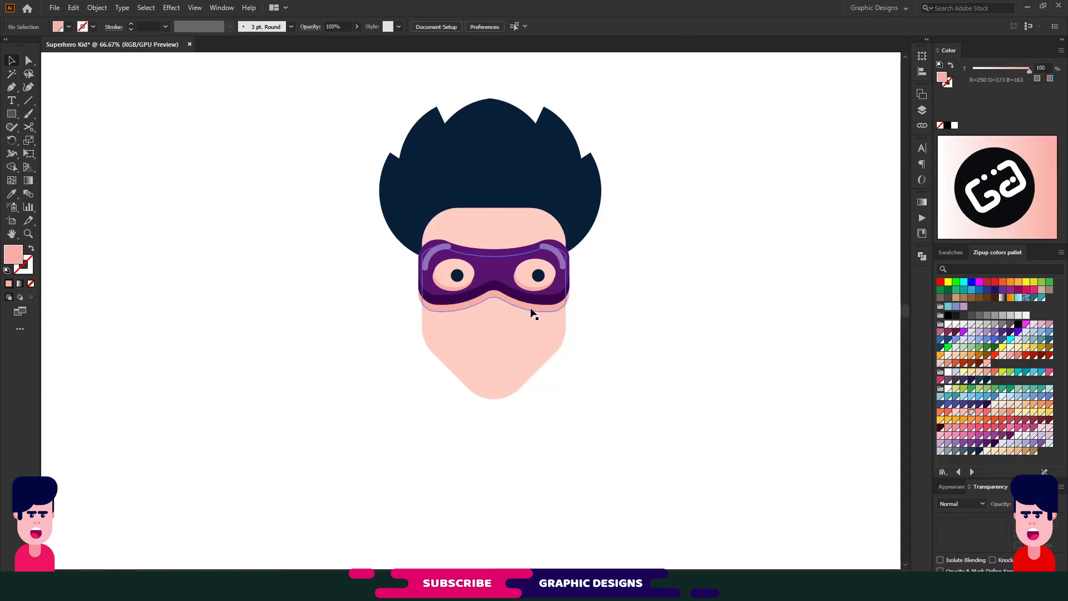
{"action": "right_click", "coordinate": [531, 314]}
{"action": "left_click", "coordinate": [543, 311]}
{"action": "left_click", "coordinate": [626, 315]}
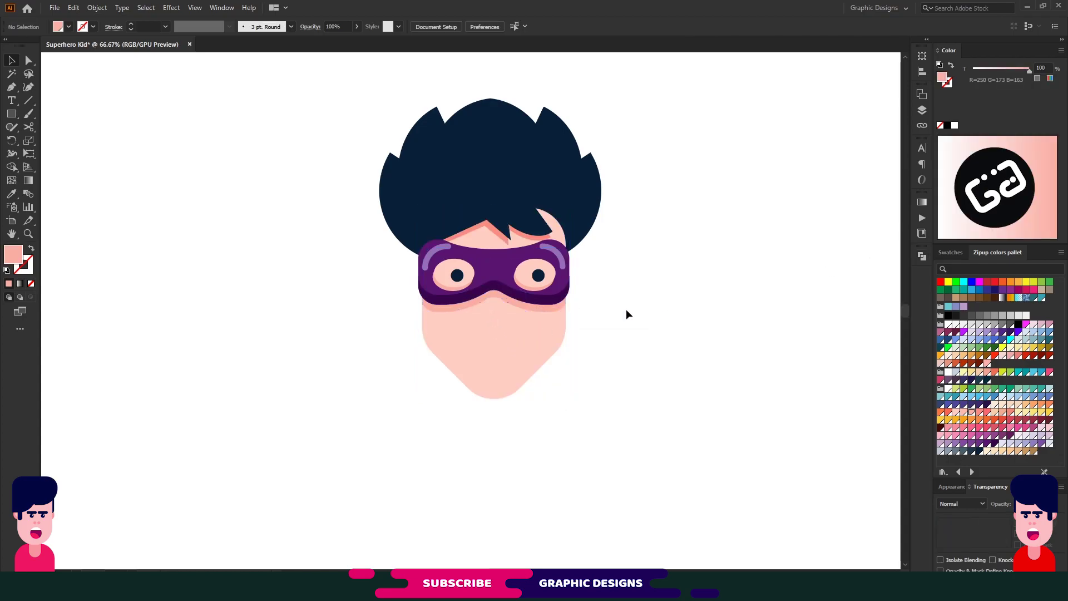
Send the face shape to the back and deselect
{"action": "left_click_drag", "start_coordinate": [606, 312], "coordinate": [564, 356]}
{"action": "left_click", "coordinate": [644, 327]}
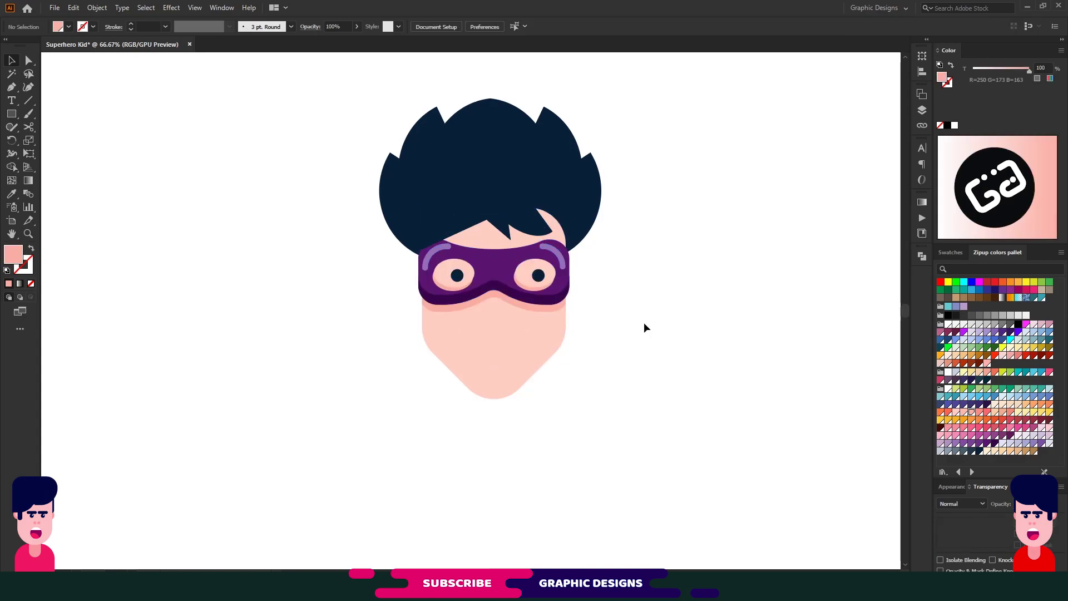
{"action": "left_click", "coordinate": [531, 345]}
{"action": "key", "text": "ctrl+shift+bracketleft"}
{"action": "key", "text": "ctrl+shift+a"}
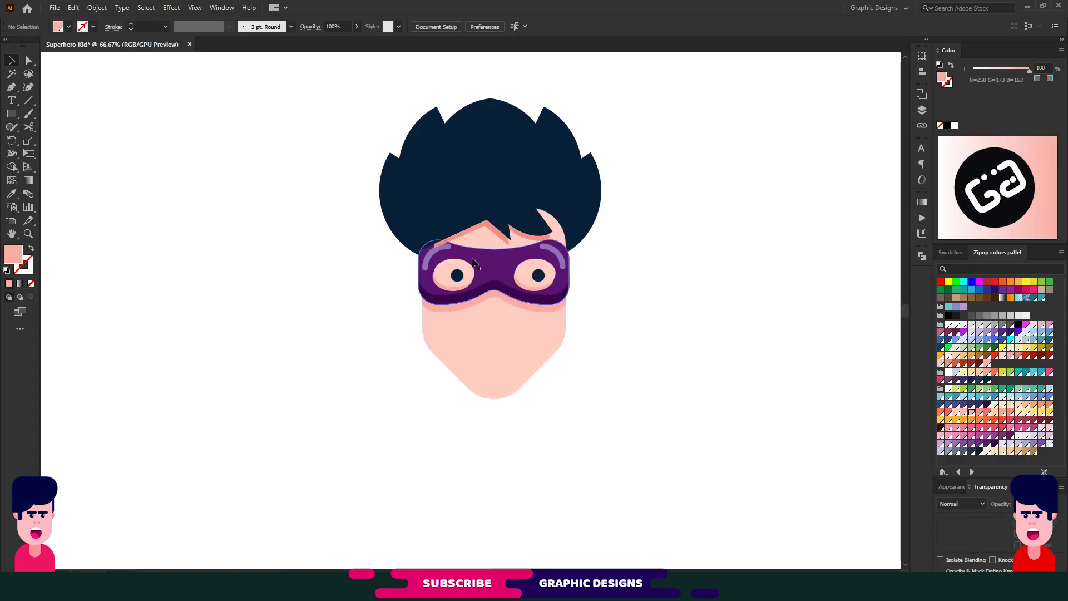
Draw a rounded pink pill, turn it into an outline, and place it below the mask
{"action": "left_click", "coordinate": [474, 262]}
{"action": "left_click", "coordinate": [623, 288]}
{"action": "key", "text": "m"}
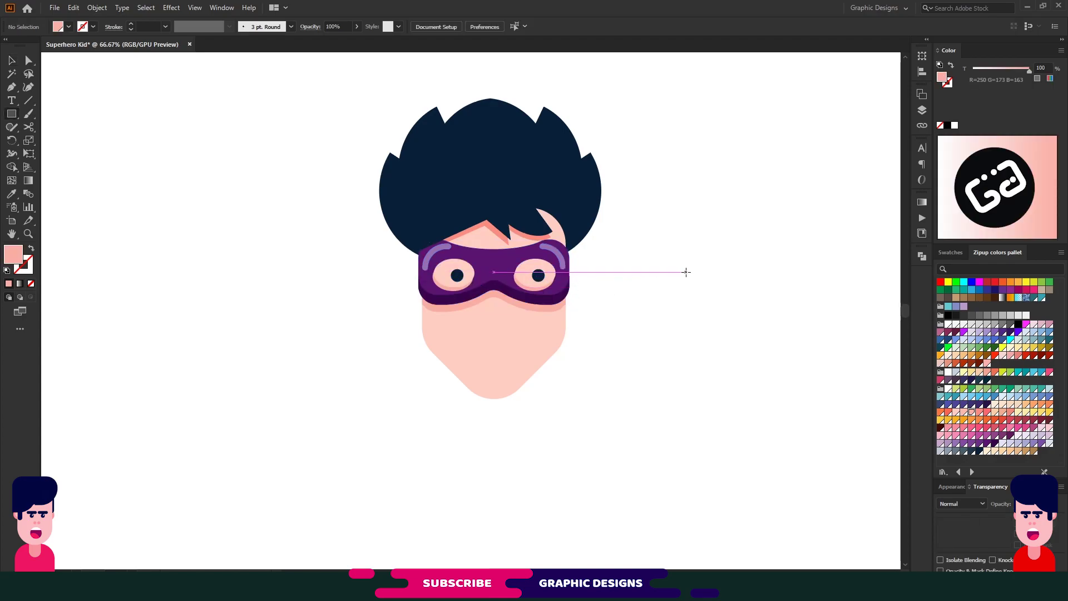
{"action": "left_click_drag", "start_coordinate": [689, 275], "coordinate": [719, 356]}
{"action": "mouse_move", "coordinate": [700, 285]}
{"action": "left_mouse_down"}
{"action": "mouse_move", "coordinate": [704, 295]}
{"action": "mouse_move", "coordinate": [495, 341]}
{"action": "mouse_move", "coordinate": [473, 384]}
{"action": "left_mouse_up"}
{"action": "key", "text": "v"}
{"action": "key", "text": "shift+x"}
{"action": "left_click", "coordinate": [26, 266]}
Trim the pill to an arc and expand it into a solid coral frown mouth
{"action": "key", "text": "a"}
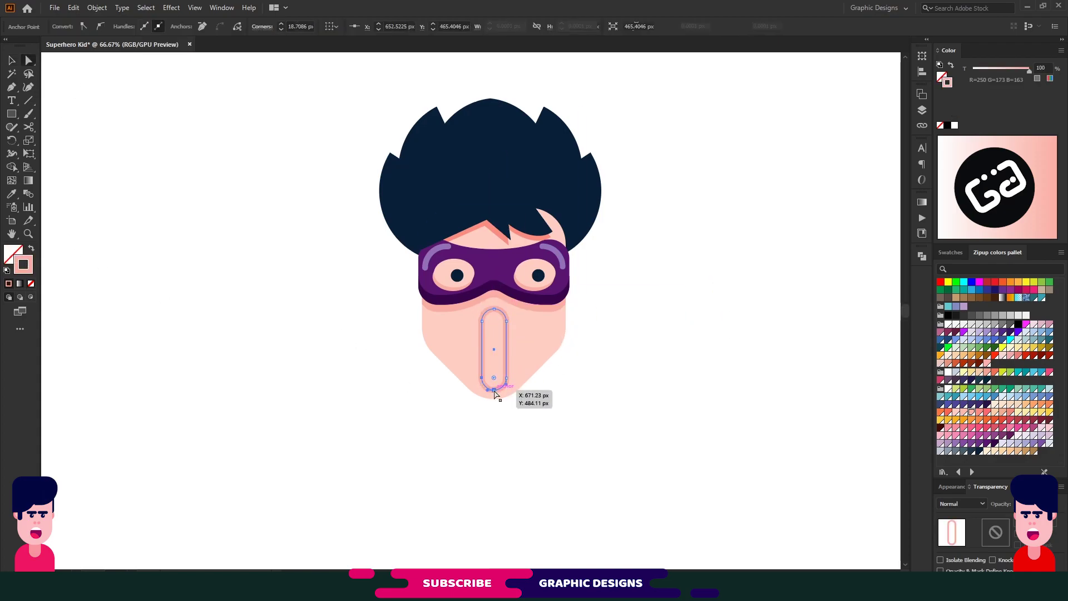
{"action": "key", "text": "Delete"}
{"action": "left_click", "coordinate": [113, 26]}
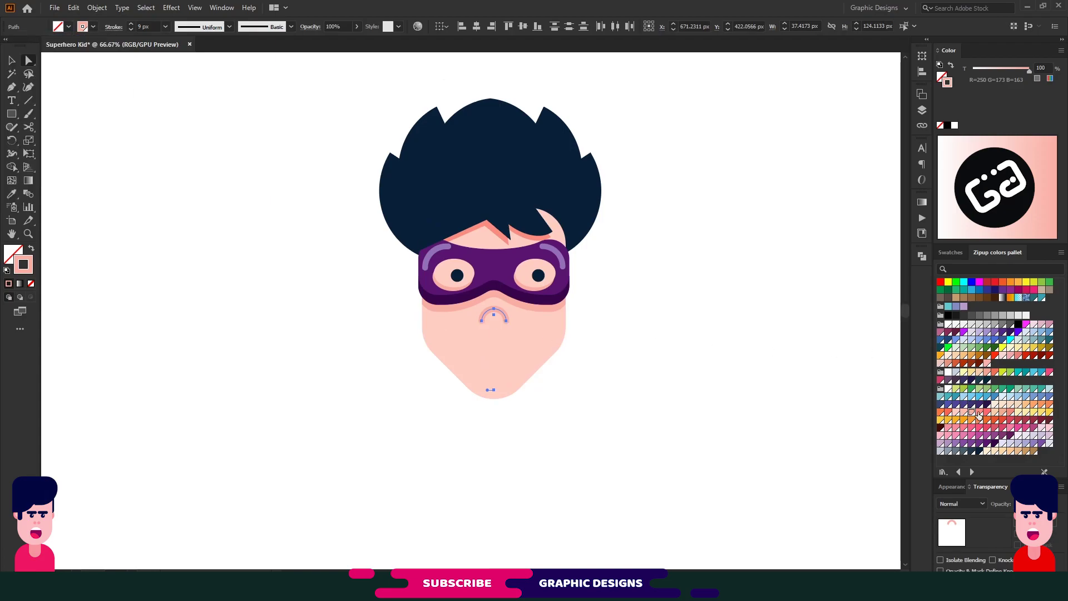
{"action": "left_click", "coordinate": [97, 7]}
{"action": "left_click", "coordinate": [288, 301]}
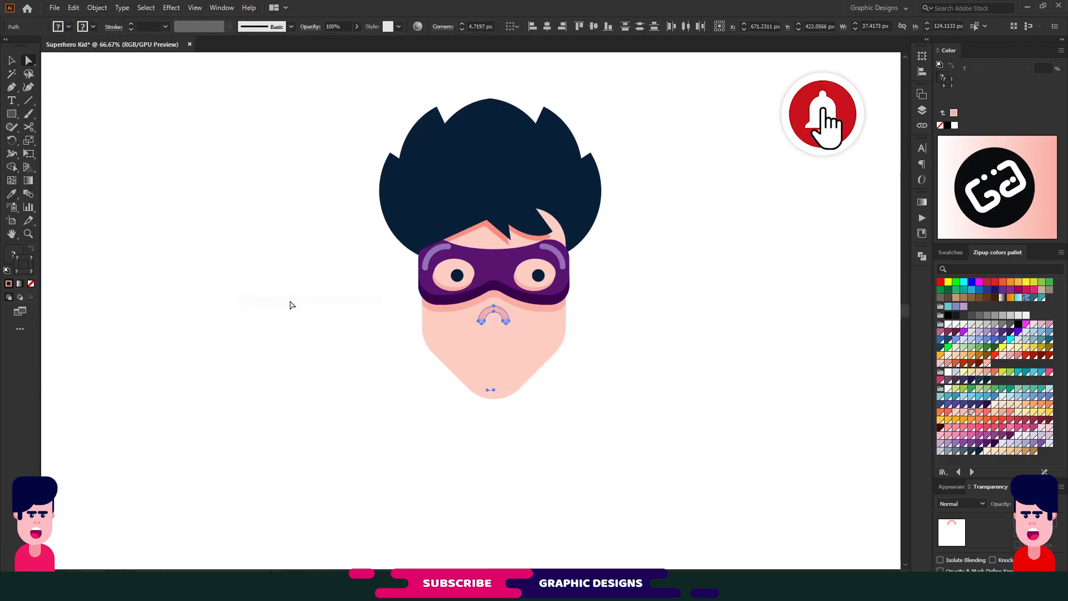
{"action": "key", "text": "v"}
{"action": "left_click", "coordinate": [31, 249]}
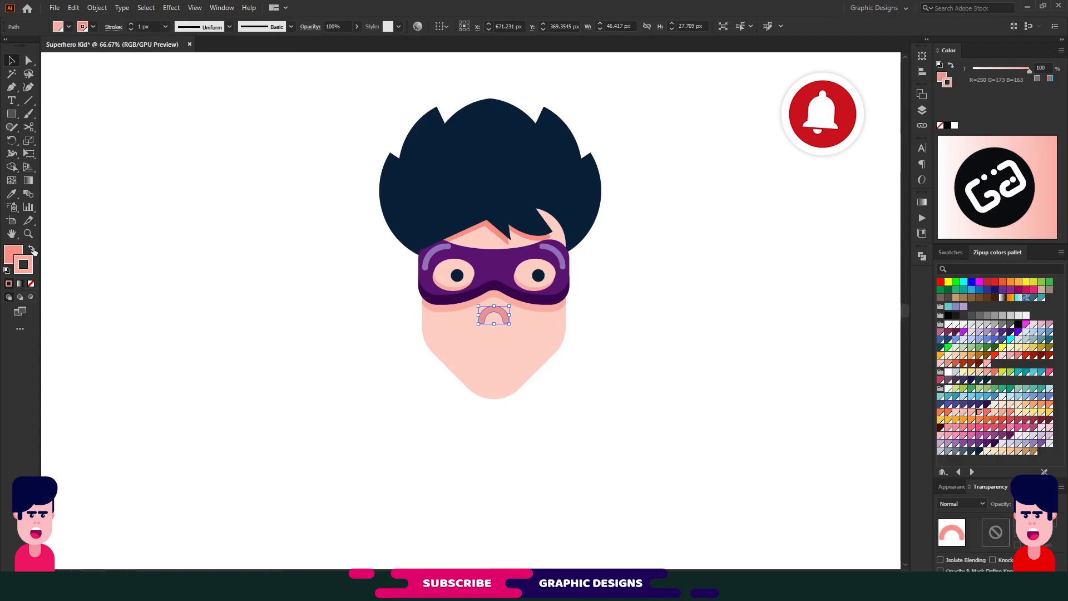
{"action": "left_click", "coordinate": [143, 276]}
Combine the face copies with Pathfinder into the darker pink edge shadow
{"action": "left_click", "coordinate": [479, 358]}
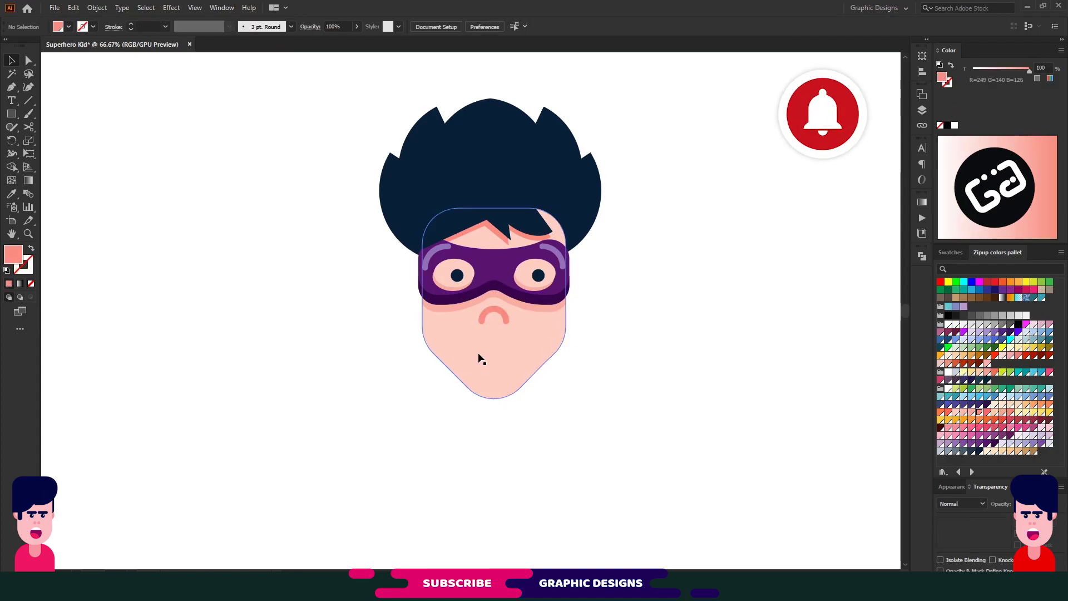
{"action": "left_click_drag", "start_coordinate": [509, 351], "coordinate": [516, 341]}
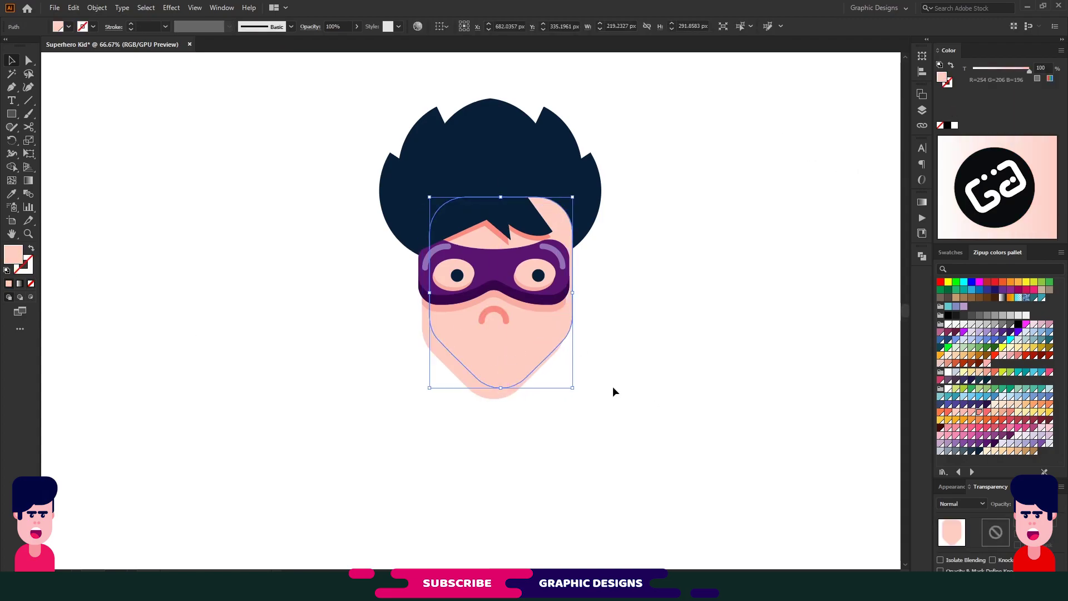
{"action": "key", "text": "ctrl+z"}
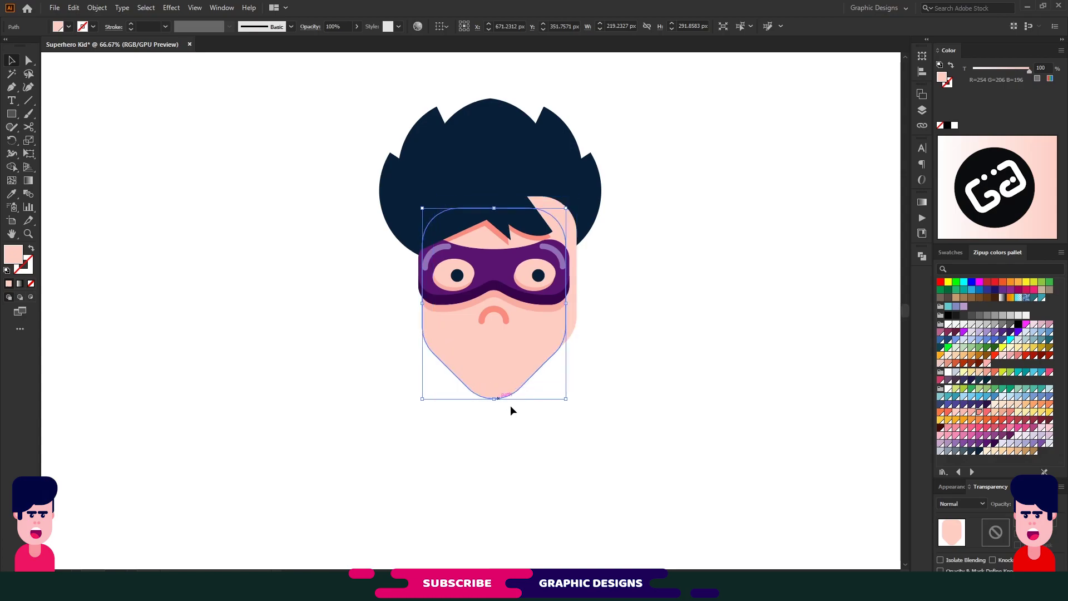
{"action": "left_click", "coordinate": [541, 405]}
{"action": "key", "text": "ctrl+f"}
{"action": "key", "text": "shift+ctrl+F9"}
{"action": "left_click", "coordinate": [668, 349]}
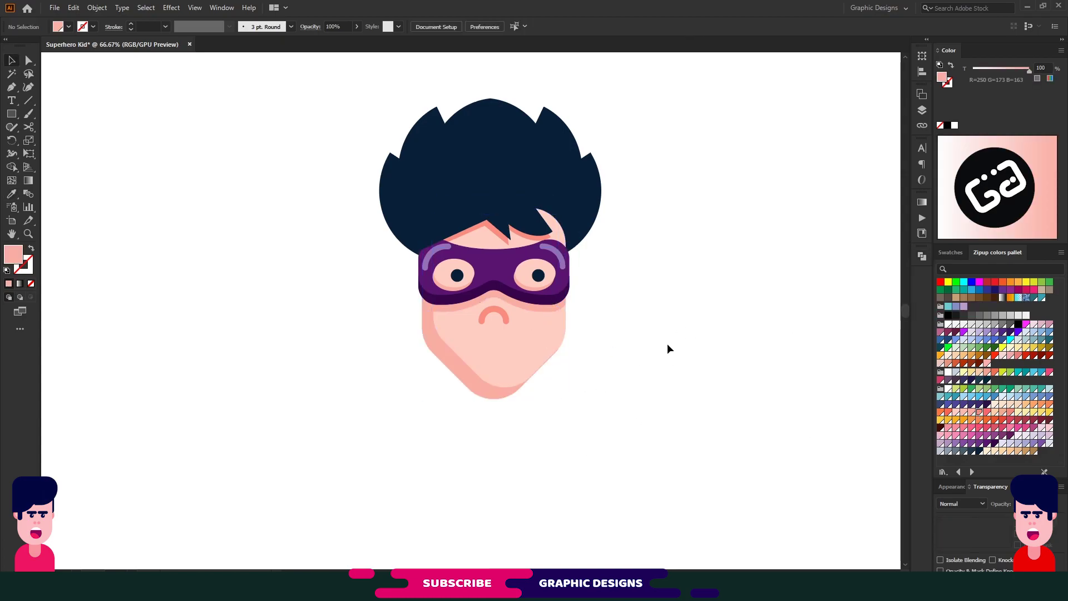
Make a dark navy half-circle by subtracting a rectangle from a circle
{"action": "left_click_drag", "start_coordinate": [130, 170], "coordinate": [275, 314]}
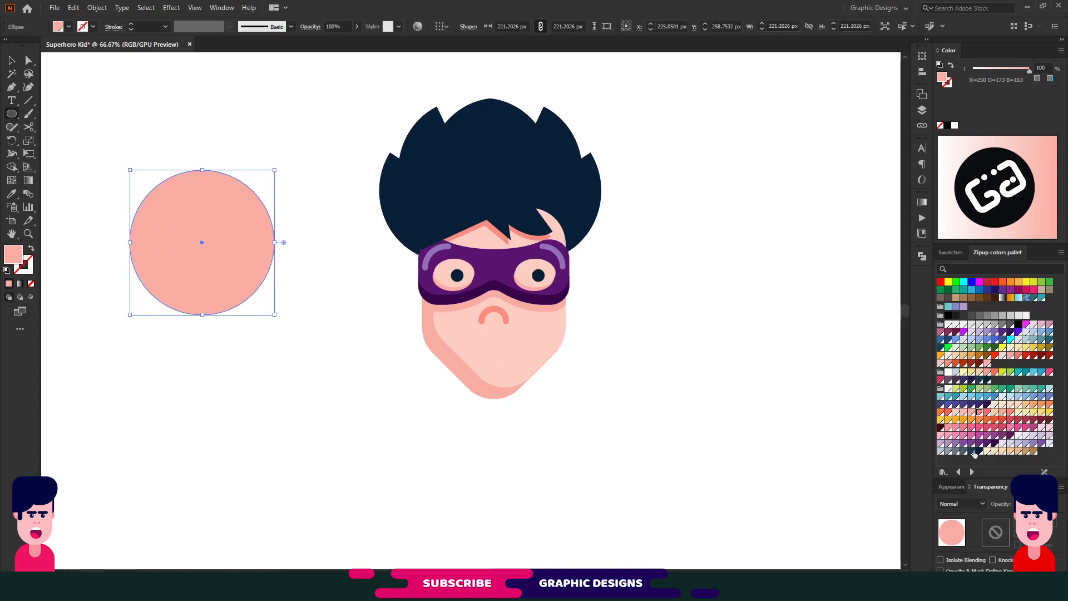
{"action": "left_click", "coordinate": [978, 451]}
{"action": "left_click_drag", "start_coordinate": [86, 115], "coordinate": [312, 238]}
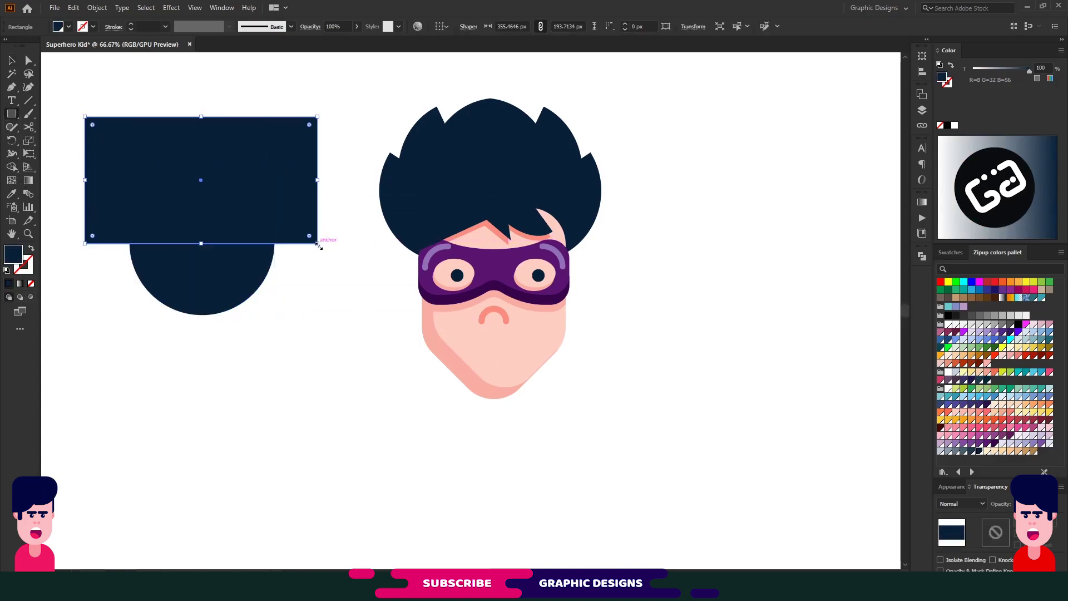
{"action": "key", "text": "v"}
{"action": "left_click", "coordinate": [202, 278], "text": "shift"}
{"action": "left_click", "coordinate": [922, 255]}
{"action": "left_click", "coordinate": [813, 281]}
Add a white rectangle for teeth and a pink ellipse for the tongue
{"action": "key", "text": "m"}
{"action": "mouse_move", "coordinate": [116, 192]}
{"action": "left_mouse_down"}
{"action": "mouse_move", "coordinate": [265, 271]}
{"action": "mouse_move", "coordinate": [254, 261]}
{"action": "left_mouse_up"}
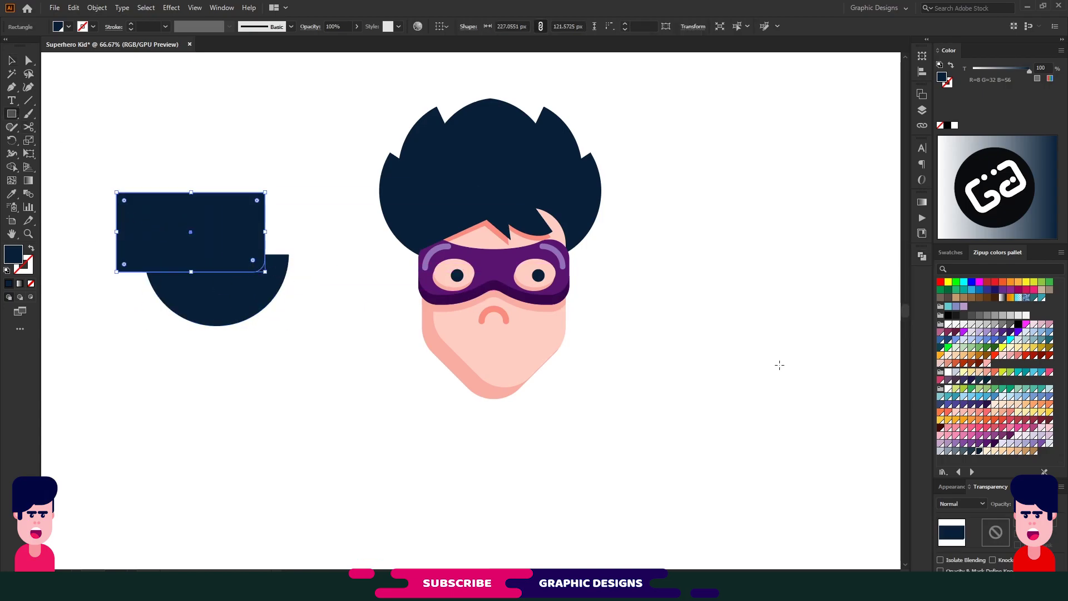
{"action": "left_click", "coordinate": [949, 389]}
{"action": "left_click_drag", "start_coordinate": [11, 116], "coordinate": [50, 141]}
{"action": "left_click_drag", "start_coordinate": [133, 287], "coordinate": [237, 359]}
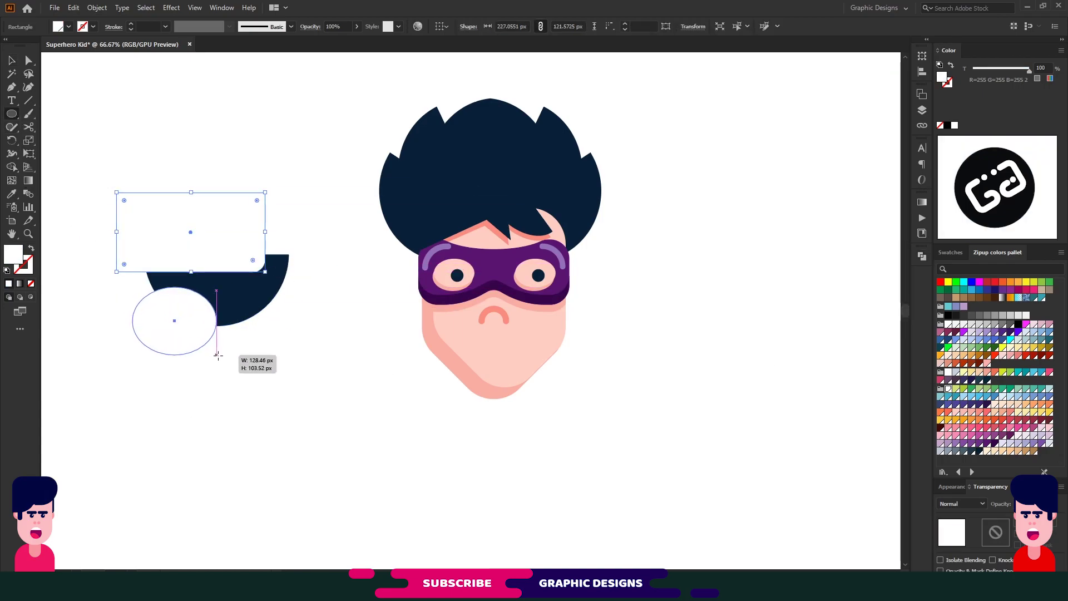
{"action": "left_click", "coordinate": [1050, 372]}
Divide and ungroup the mouth shapes, then shrink the mouth onto the face
{"action": "key", "text": "v"}
{"action": "left_click_drag", "start_coordinate": [284, 226], "coordinate": [183, 312]}
{"action": "left_click", "coordinate": [922, 256]}
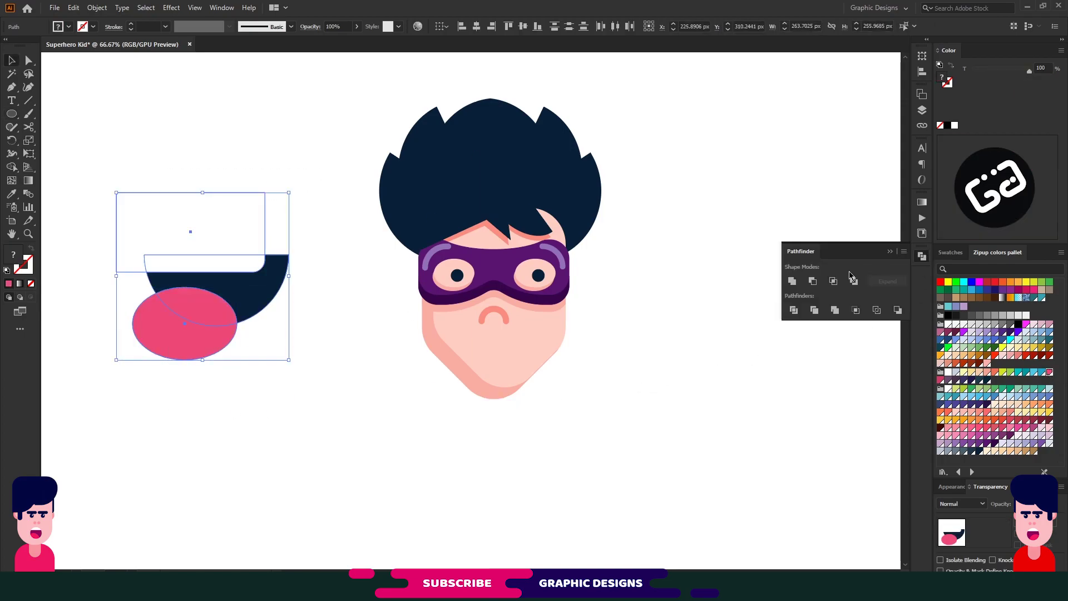
{"action": "left_click", "coordinate": [791, 308]}
{"action": "right_click", "coordinate": [214, 274]}
{"action": "left_click", "coordinate": [252, 367]}
{"action": "left_click_drag", "start_coordinate": [298, 209], "coordinate": [120, 366]}
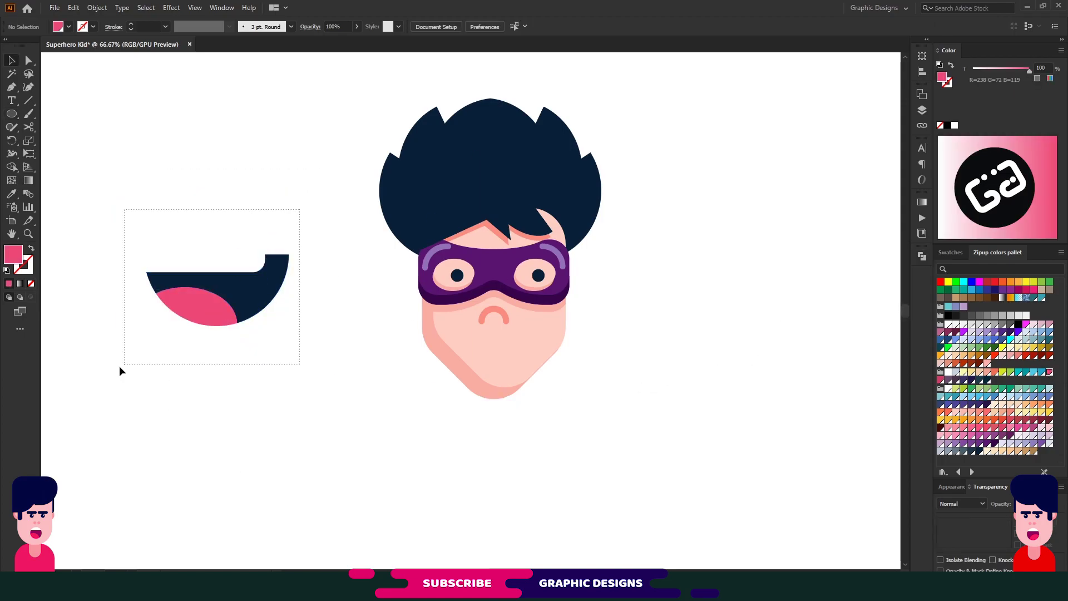
{"action": "mouse_move", "coordinate": [290, 328]}
{"action": "left_mouse_down"}
{"action": "mouse_move", "coordinate": [216, 299]}
{"action": "mouse_move", "coordinate": [500, 354]}
{"action": "left_mouse_up"}
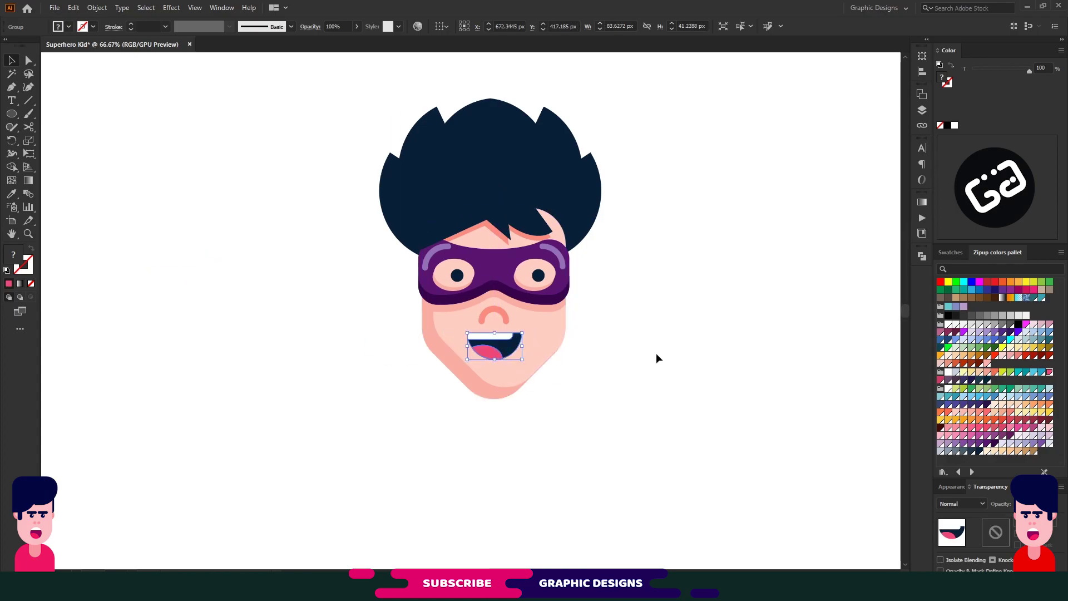
Nudge the mouth into place, merge and recolour it salmon, then undo the merge
{"action": "key", "text": "Up"}
{"action": "key", "text": "Up"}
{"action": "key", "text": "Up"}
{"action": "key", "text": "Right"}
{"action": "key", "text": "Right"}
{"action": "left_click", "coordinate": [922, 256]}
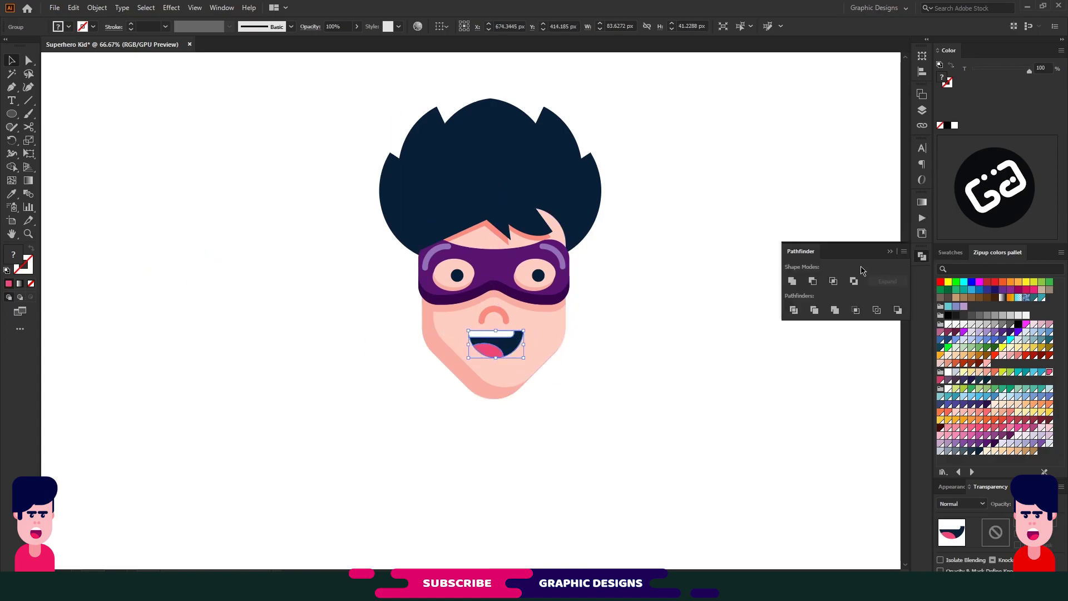
{"action": "left_click", "coordinate": [792, 281]}
{"action": "left_click", "coordinate": [979, 413]}
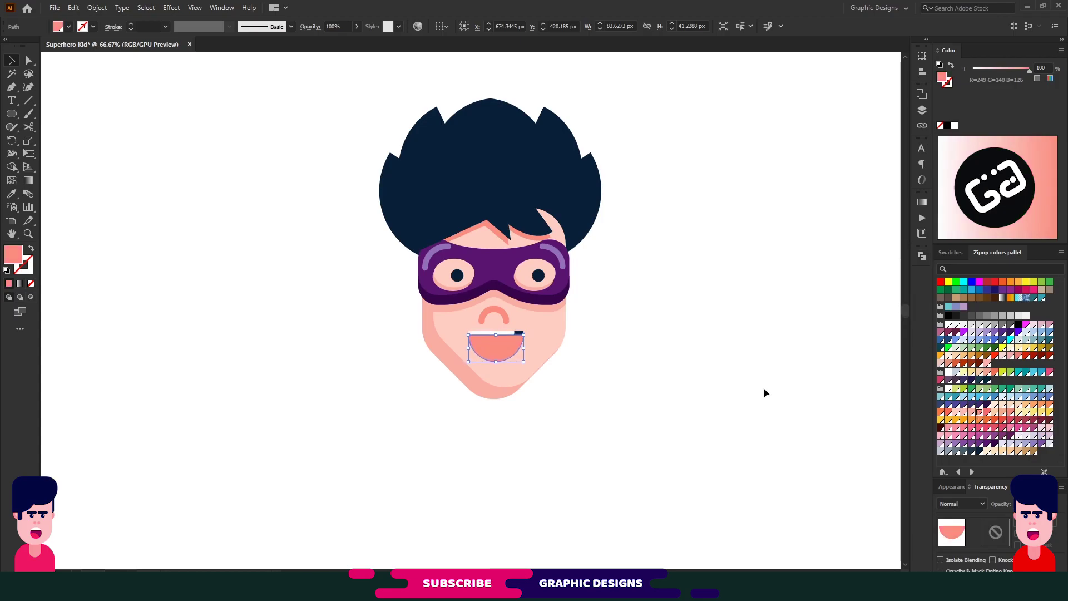
{"action": "key", "text": "ctrl+z"}
{"action": "key", "text": "ctrl+z"}
Divide the overlapping face shapes and round the face shadow's corner
{"action": "left_click", "coordinate": [448, 308]}
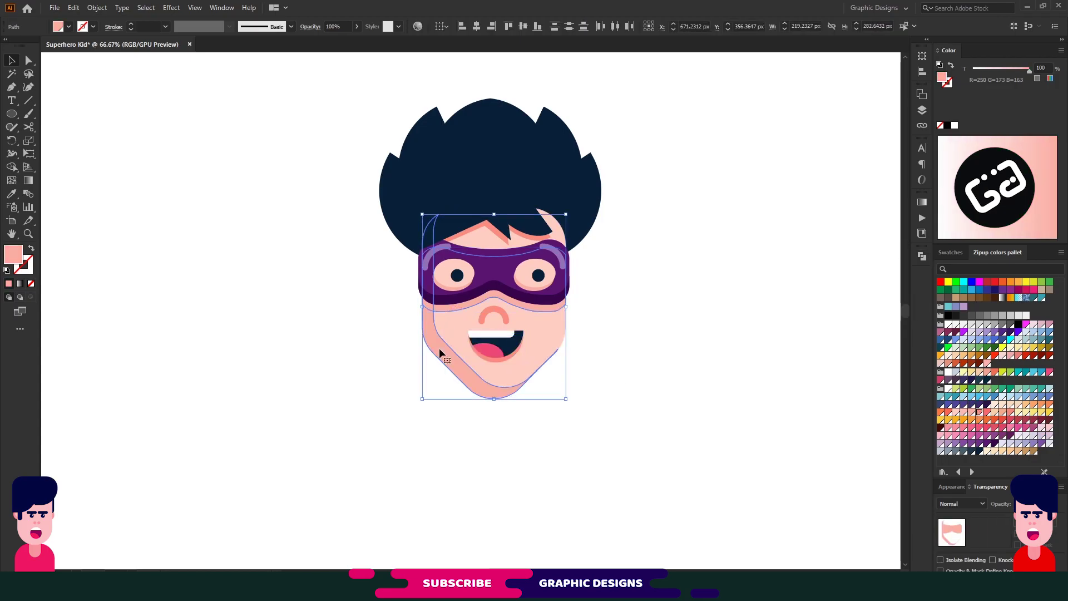
{"action": "left_click", "coordinate": [922, 256]}
{"action": "left_click", "coordinate": [794, 310]}
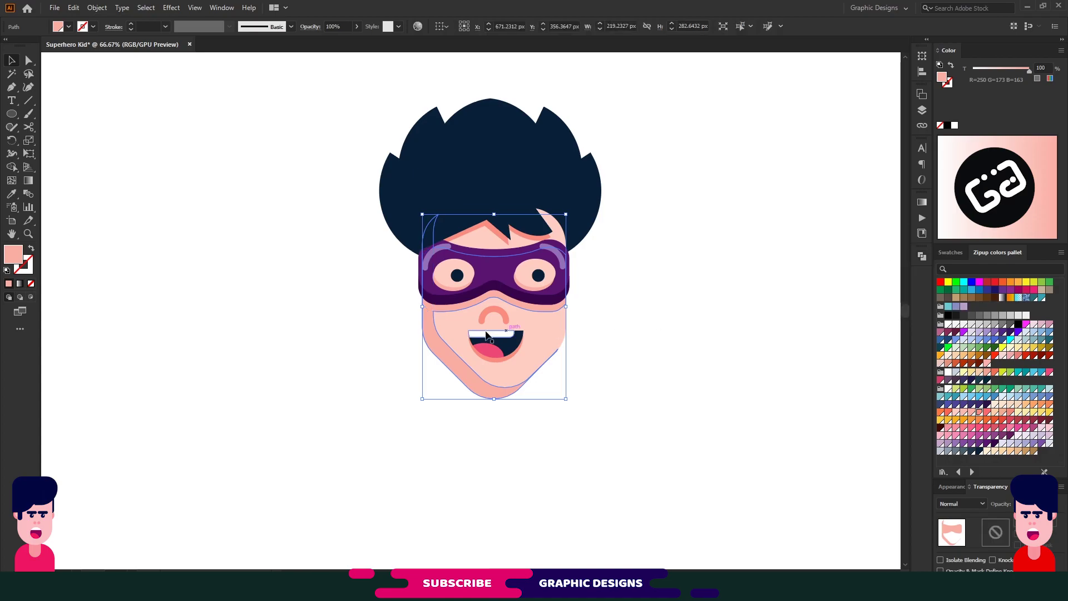
{"action": "key", "text": "a"}
{"action": "left_click_drag", "start_coordinate": [440, 318], "coordinate": [467, 338]}
{"action": "key", "text": "v"}
{"action": "left_click", "coordinate": [656, 362]}
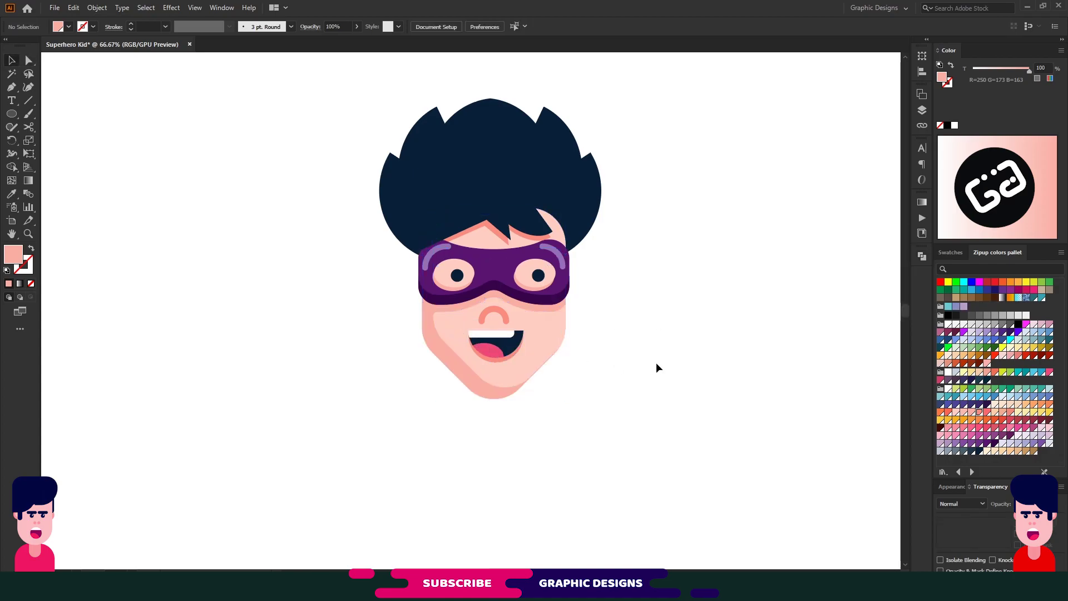
In isolation mode, subtract a rectangle from the face shadow's lower right
{"action": "left_click", "coordinate": [505, 391]}
{"action": "double_click", "coordinate": [505, 391]}
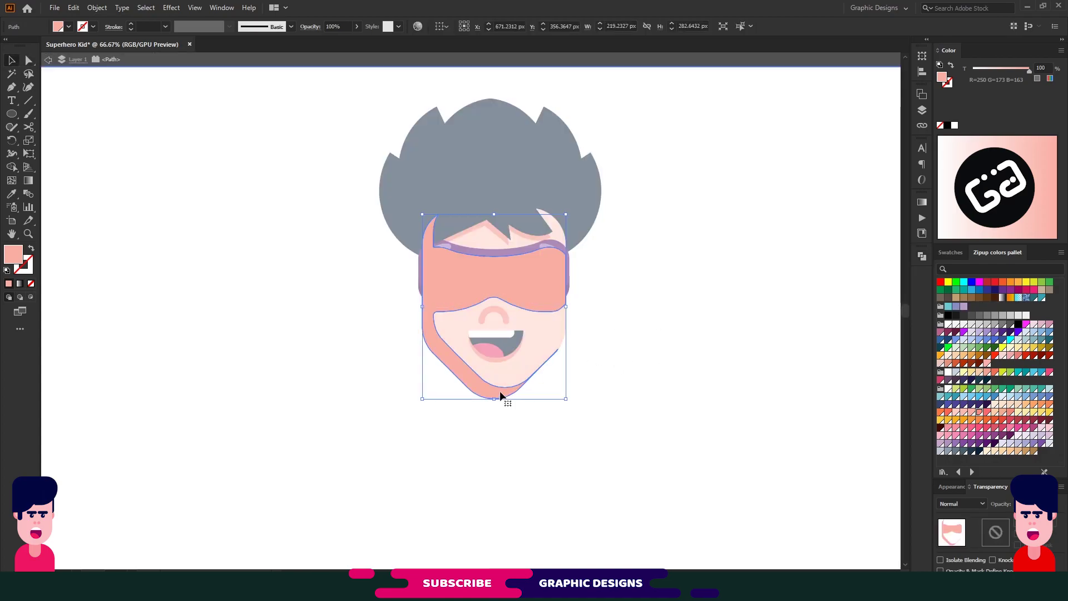
{"action": "key", "text": "m"}
{"action": "mouse_move", "coordinate": [525, 328]}
{"action": "left_mouse_down"}
{"action": "mouse_move", "coordinate": [545, 372]}
{"action": "mouse_move", "coordinate": [601, 410]}
{"action": "left_mouse_up"}
{"action": "key", "text": "ctrl+a"}
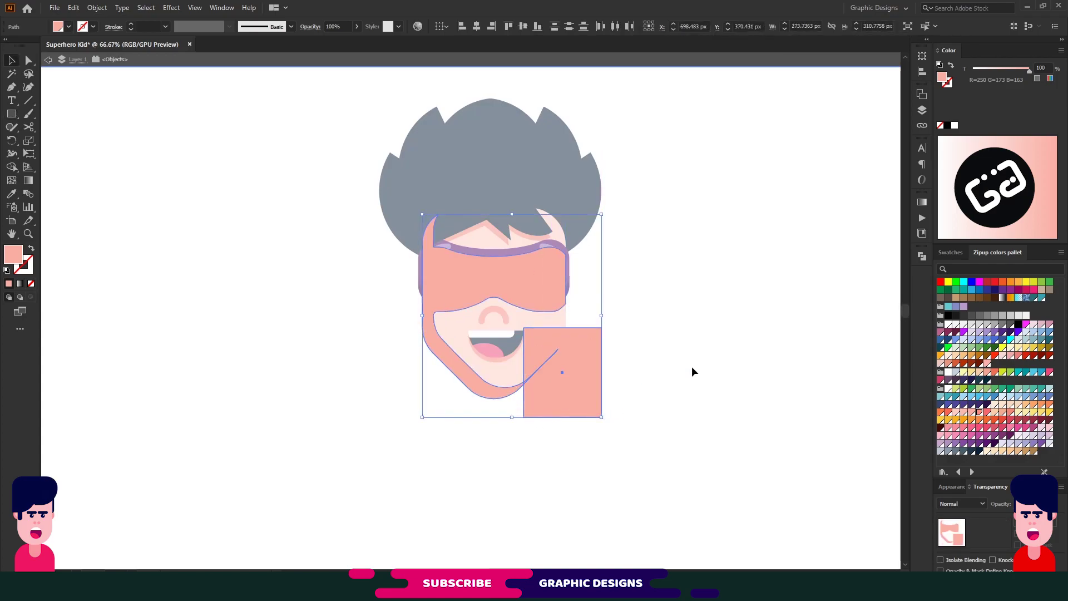
{"action": "key", "text": "shift+ctrl+F9"}
{"action": "left_click", "coordinate": [813, 279]}
{"action": "double_click", "coordinate": [693, 310]}
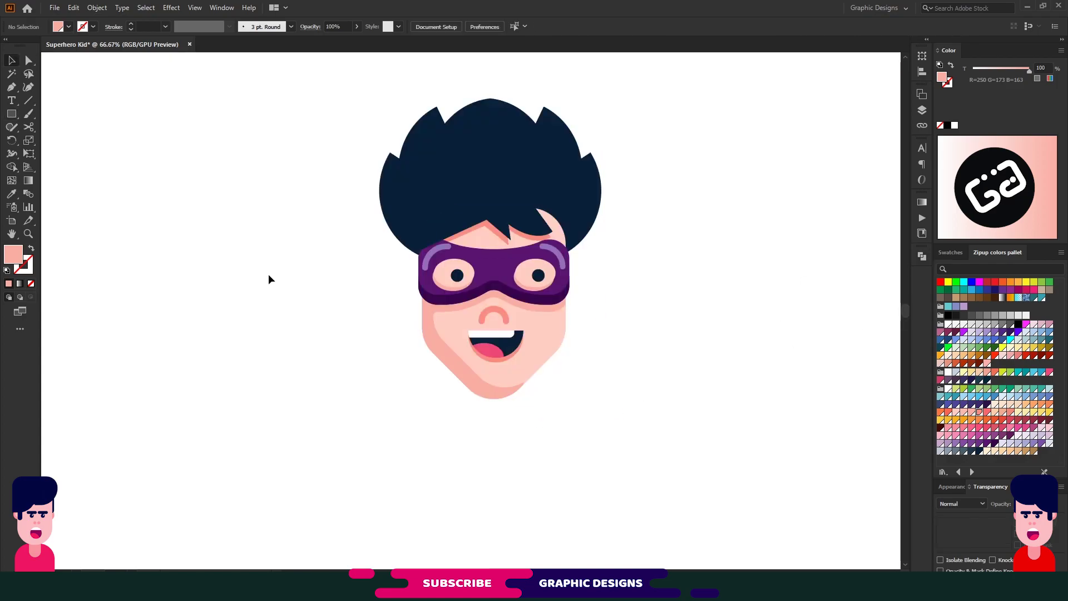
Lower the hair and add a skin-pink rounded ear bar behind the mask
{"action": "left_click_drag", "start_coordinate": [506, 167], "coordinate": [506, 187]}
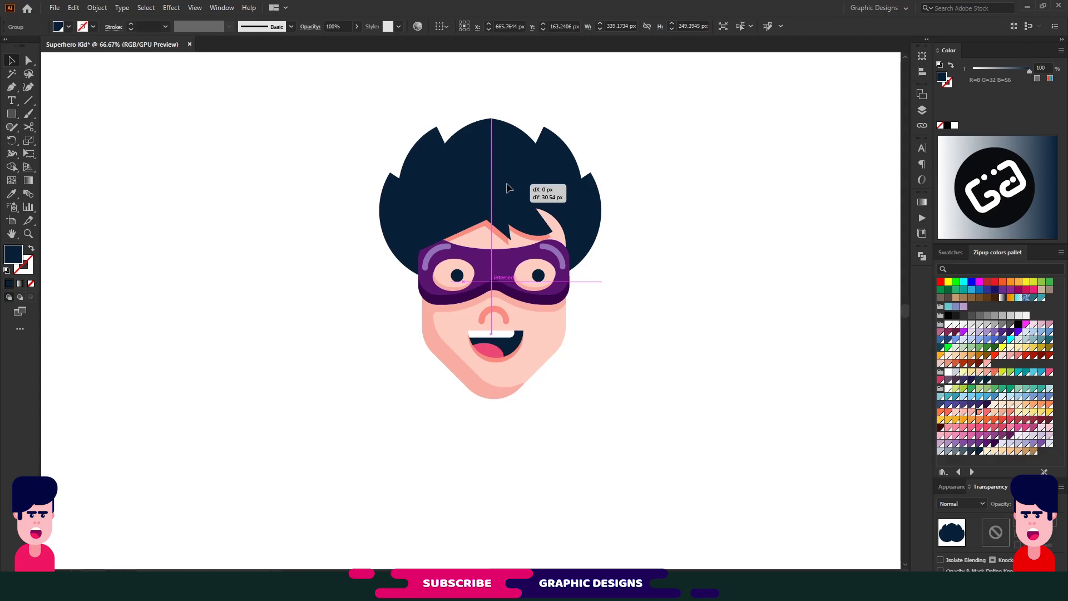
{"action": "left_click_drag", "start_coordinate": [11, 113], "coordinate": [50, 124]}
{"action": "left_click_drag", "start_coordinate": [402, 270], "coordinate": [586, 296]}
{"action": "left_click", "coordinate": [980, 413]}
{"action": "key", "text": "ctrl+["}
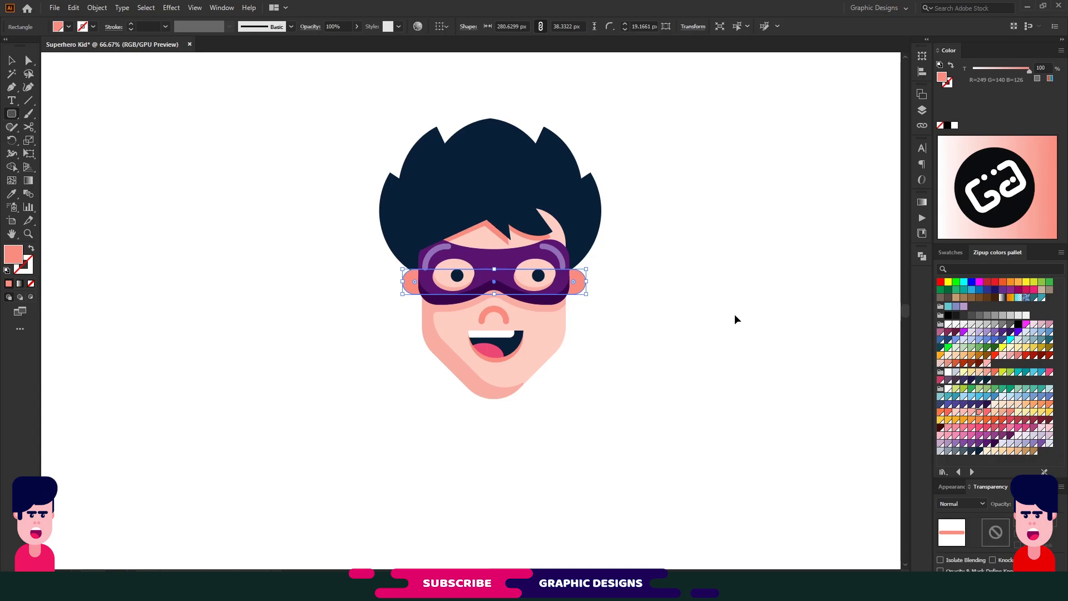
{"action": "key", "text": "i"}
{"action": "left_click", "coordinate": [445, 361]}
Nudge the ears up, shift the hair down-right, and scale the whole head down
{"action": "key", "text": "v"}
{"action": "key", "text": "ctrl+shift+a"}
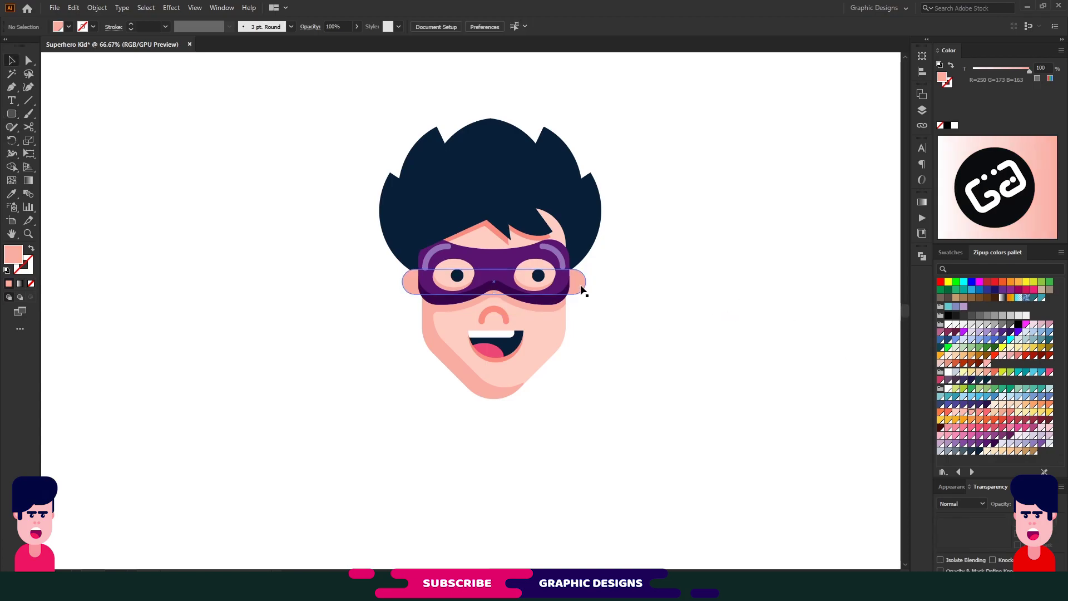
{"action": "left_click", "coordinate": [582, 289]}
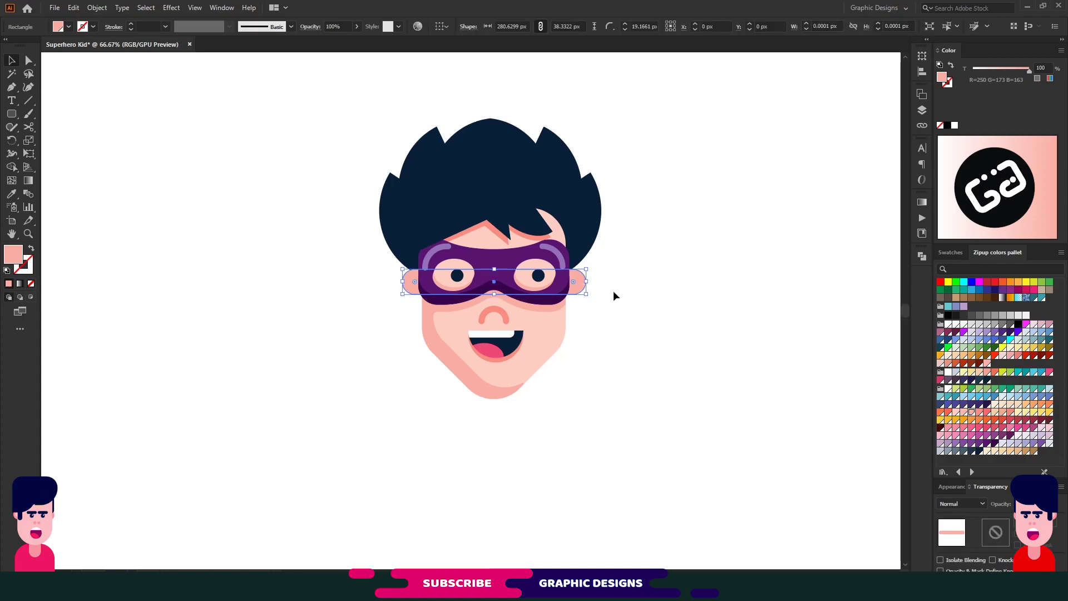
{"action": "key", "text": "shift+Up"}
{"action": "key", "text": "shift+Up"}
{"action": "key", "text": "shift+Up"}
{"action": "key", "text": "ctrl+shift+a"}
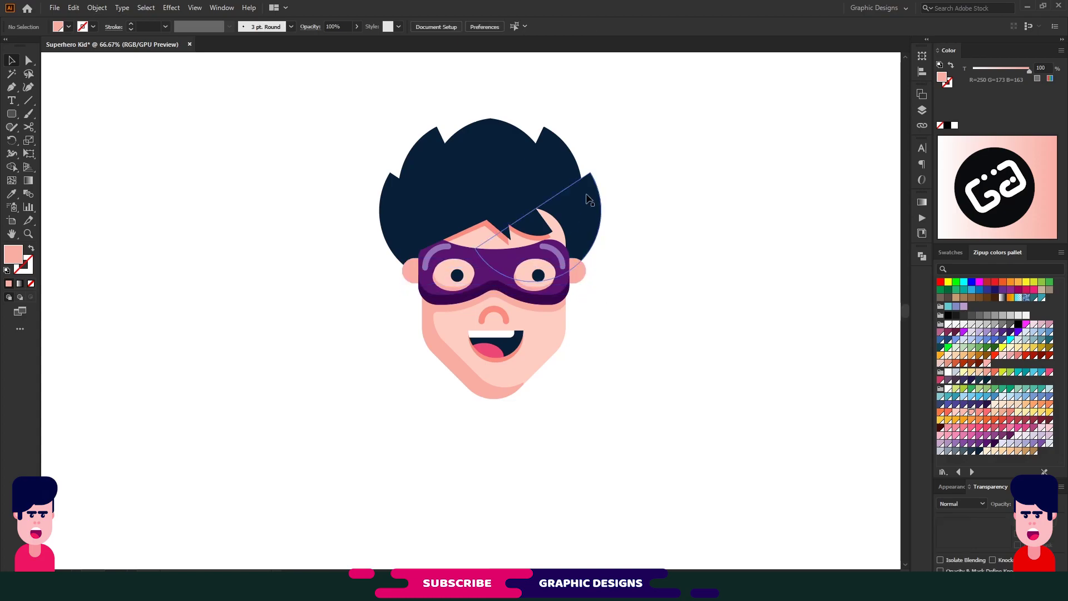
{"action": "left_click_drag", "start_coordinate": [588, 199], "coordinate": [592, 204]}
{"action": "left_click", "coordinate": [659, 189]}
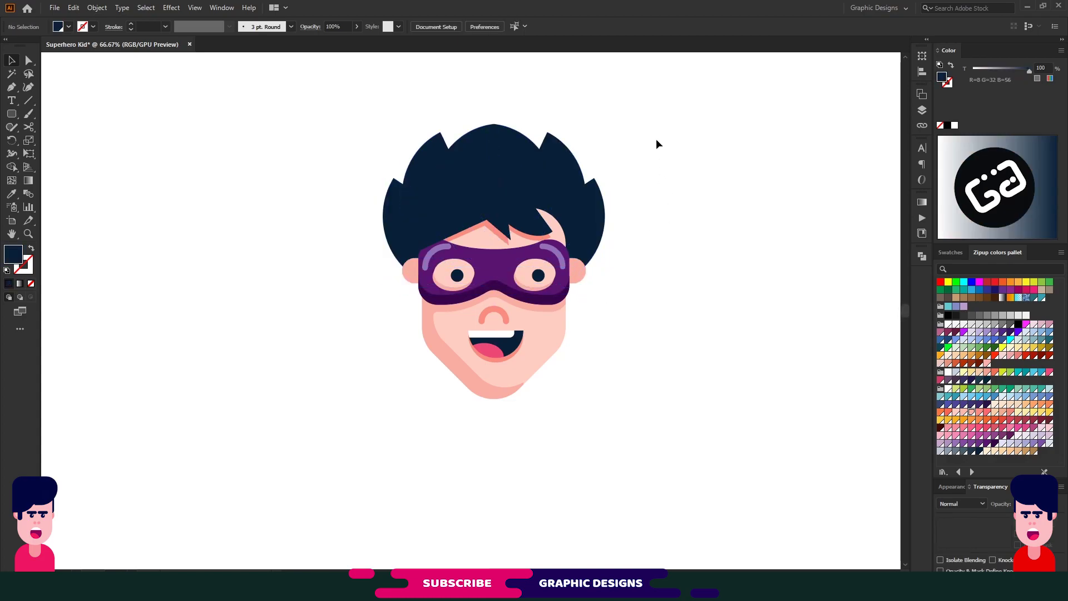
{"action": "left_click_drag", "start_coordinate": [657, 144], "coordinate": [362, 388]}
{"action": "left_click_drag", "start_coordinate": [601, 400], "coordinate": [491, 238]}
Draw a skin-pink rounded-rectangle neck below the chin
{"action": "left_click", "coordinate": [102, 141]}
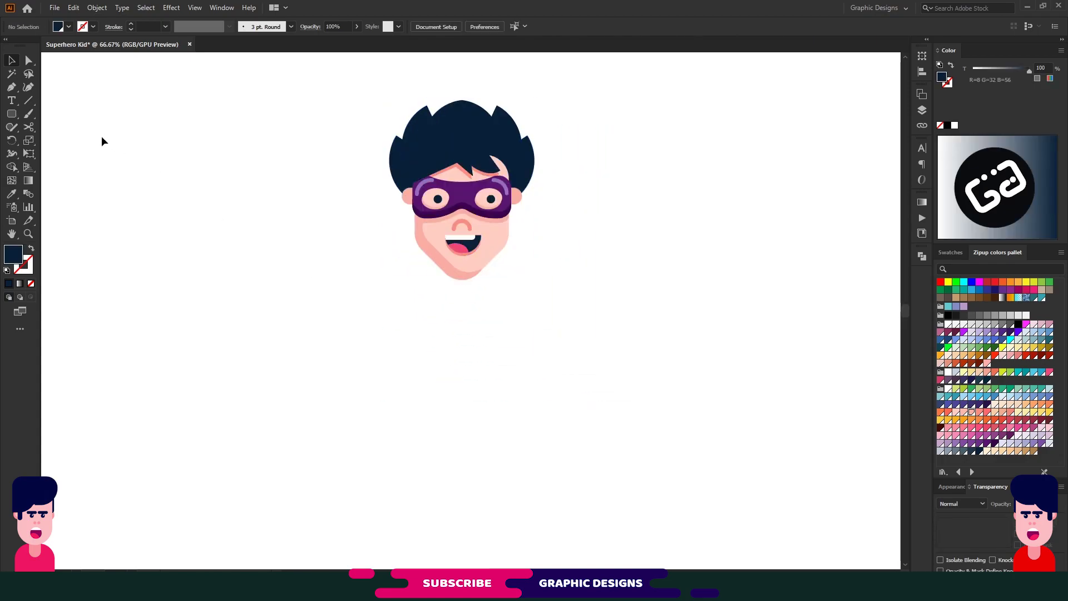
{"action": "left_click_drag", "start_coordinate": [11, 114], "coordinate": [83, 126]}
{"action": "left_click_drag", "start_coordinate": [450, 263], "coordinate": [471, 305]}
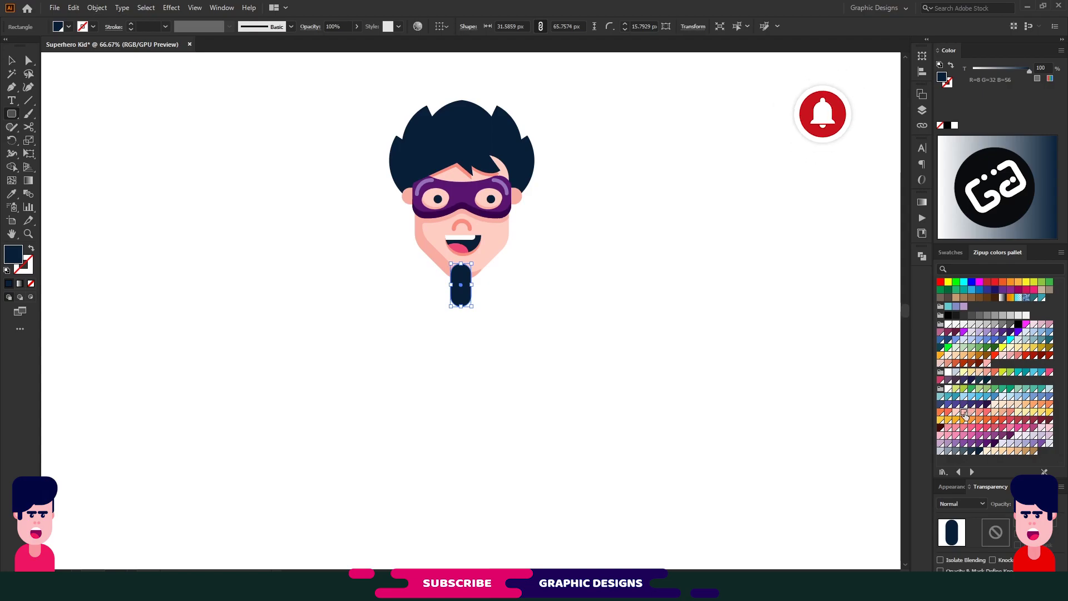
{"action": "key", "text": "i"}
{"action": "left_click", "coordinate": [462, 261]}
{"action": "key", "text": "v"}
{"action": "left_click", "coordinate": [460, 299]}
Draw a teal rectangle torso and move it up under the neck
{"action": "key", "text": "ctrl+shift+["}
{"action": "left_click", "coordinate": [481, 314]}
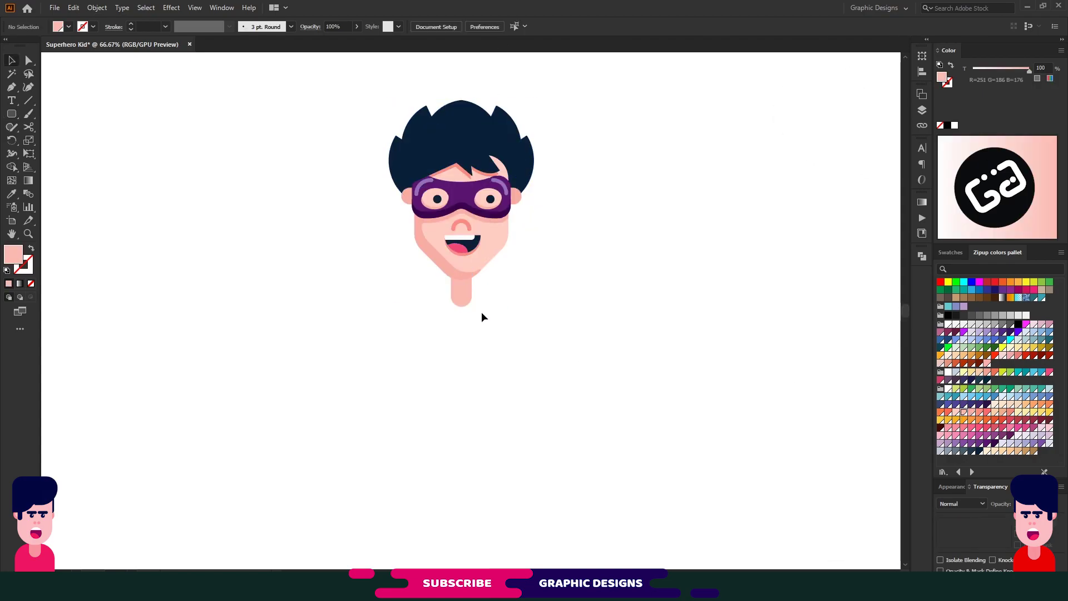
{"action": "left_click_drag", "start_coordinate": [11, 114], "coordinate": [72, 111]}
{"action": "mouse_move", "coordinate": [472, 306]}
{"action": "left_mouse_down"}
{"action": "mouse_move", "coordinate": [399, 306]}
{"action": "mouse_move", "coordinate": [530, 452]}
{"action": "left_mouse_up"}
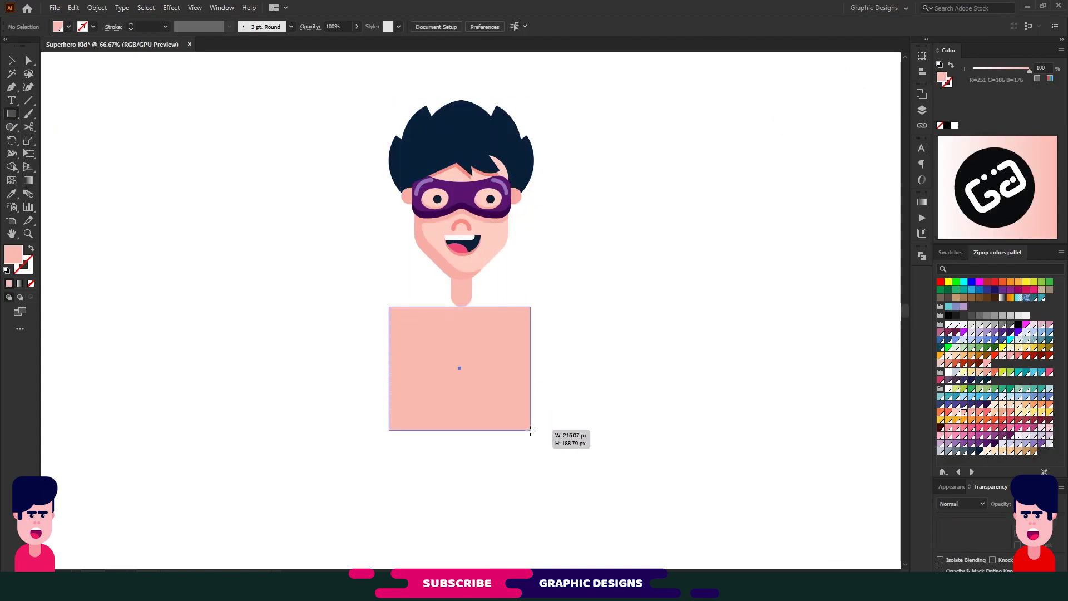
{"action": "key", "text": "v"}
{"action": "left_click", "coordinate": [1027, 372]}
{"action": "left_click_drag", "start_coordinate": [467, 386], "coordinate": [472, 365]}
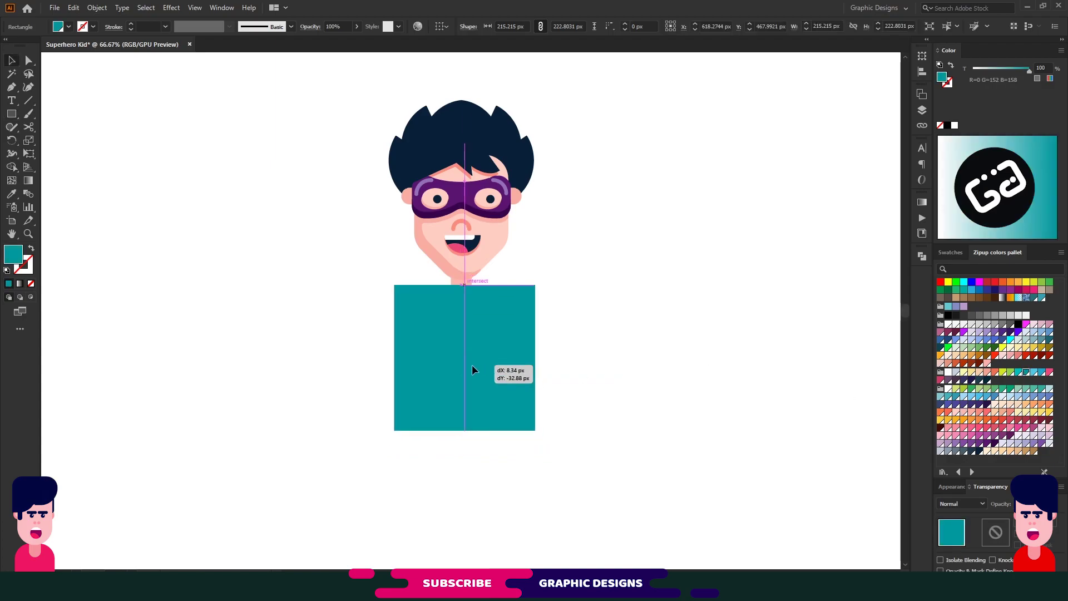
Taper the torso's top corners inward and centre it under the neck
{"action": "key", "text": "a"}
{"action": "left_click_drag", "start_coordinate": [394, 284], "coordinate": [408, 285]}
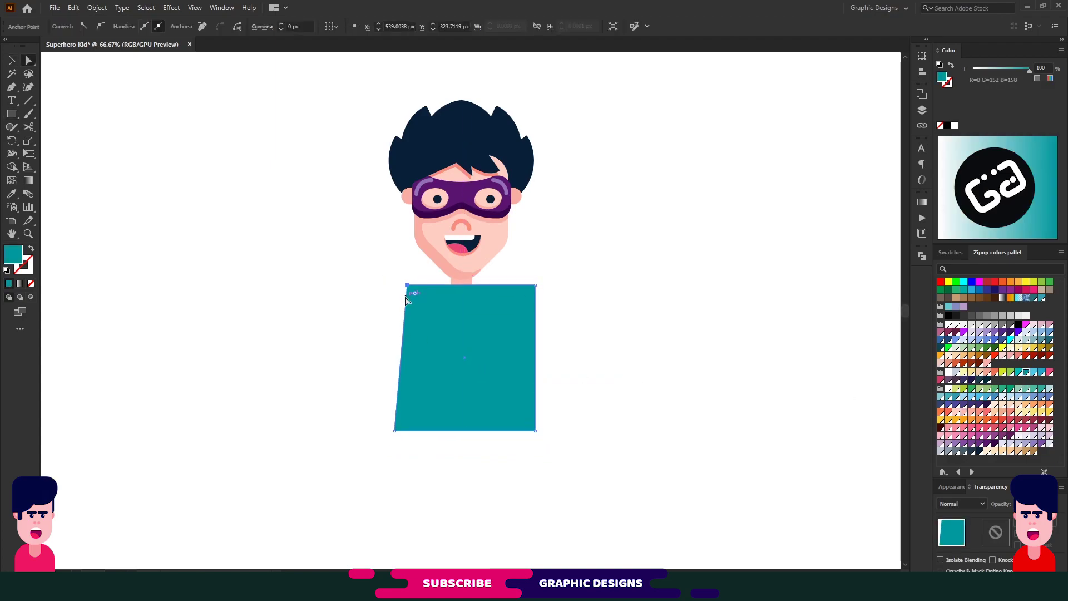
{"action": "mouse_move", "coordinate": [536, 284]}
{"action": "left_mouse_down"}
{"action": "mouse_move", "coordinate": [389, 295]}
{"action": "mouse_move", "coordinate": [427, 307]}
{"action": "left_mouse_up"}
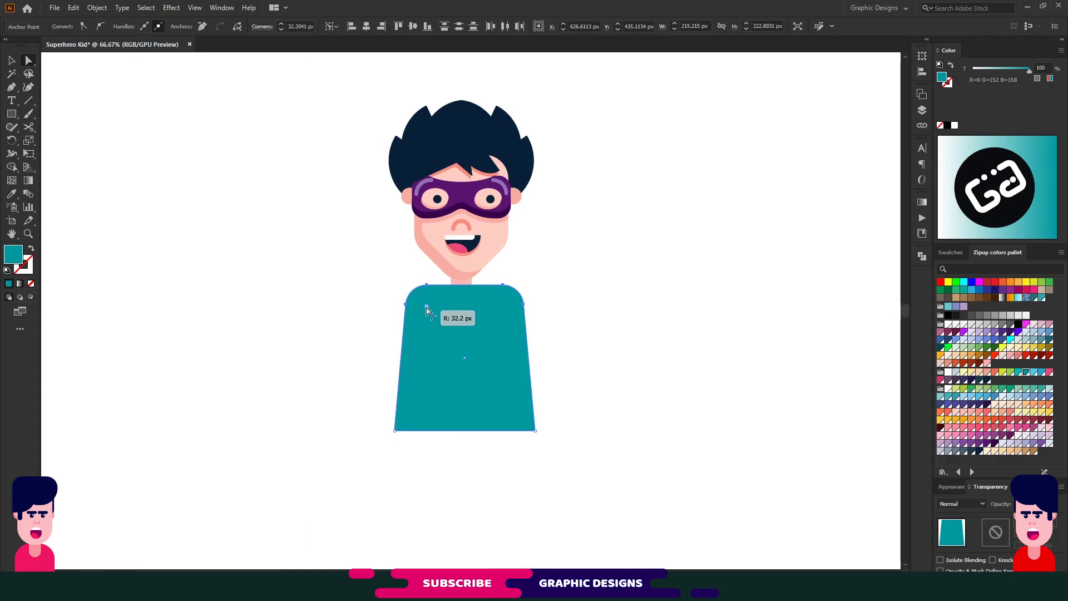
{"action": "key", "text": "v"}
{"action": "left_click_drag", "start_coordinate": [353, 303], "coordinate": [547, 278]}
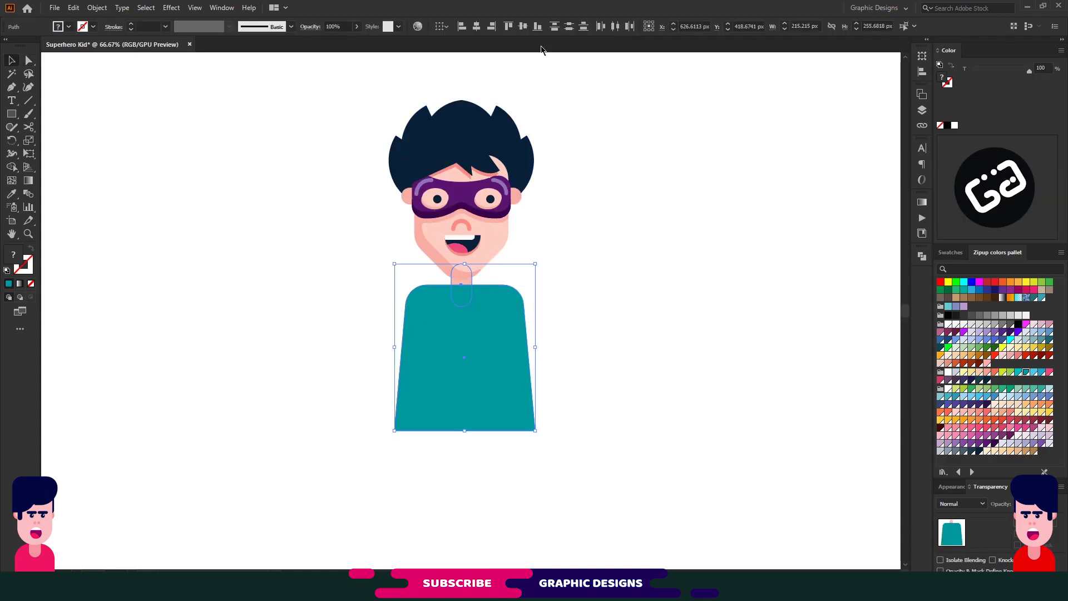
{"action": "left_click", "coordinate": [485, 26]}
{"action": "left_click", "coordinate": [336, 353]}
{"action": "key", "text": "ctrl+a"}
{"action": "left_click", "coordinate": [616, 325]}
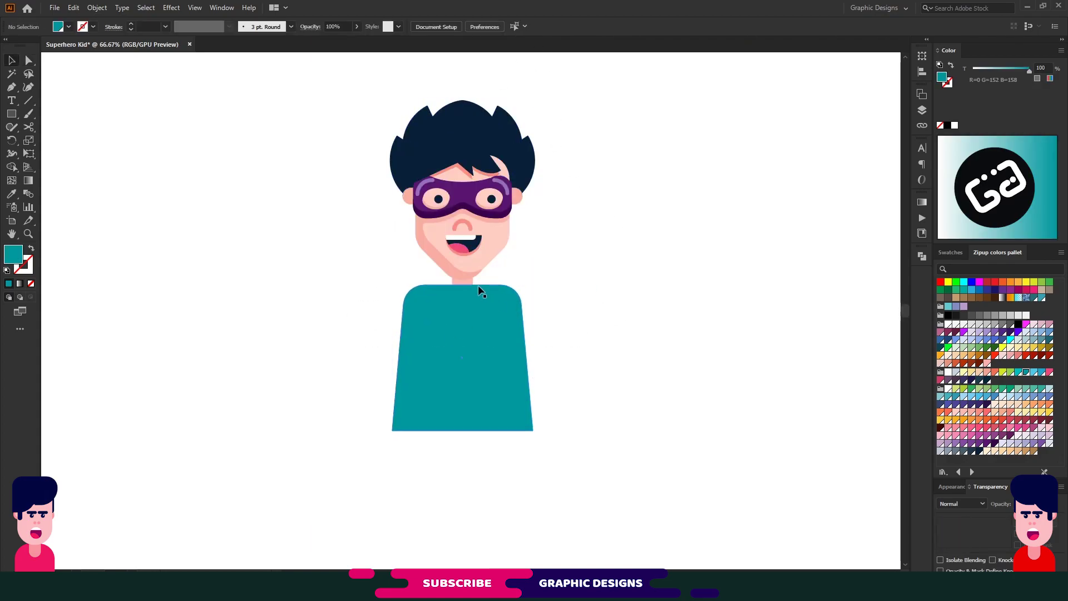
Move the teal body up over the neck and round its top corners
{"action": "left_click", "coordinate": [463, 280]}
{"action": "left_click", "coordinate": [518, 351]}
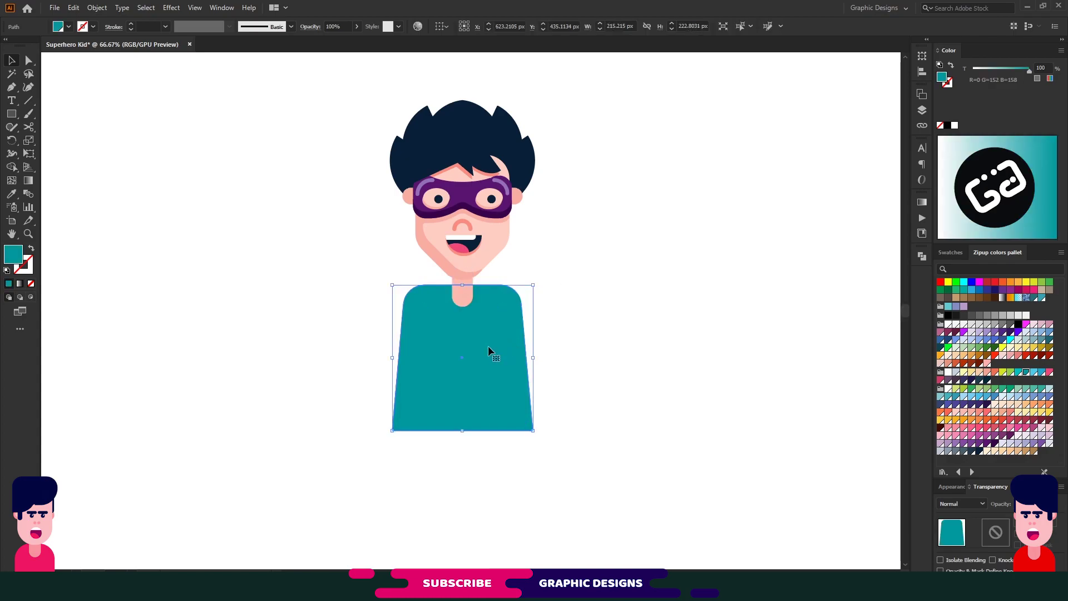
{"action": "left_click_drag", "start_coordinate": [489, 346], "coordinate": [488, 339]}
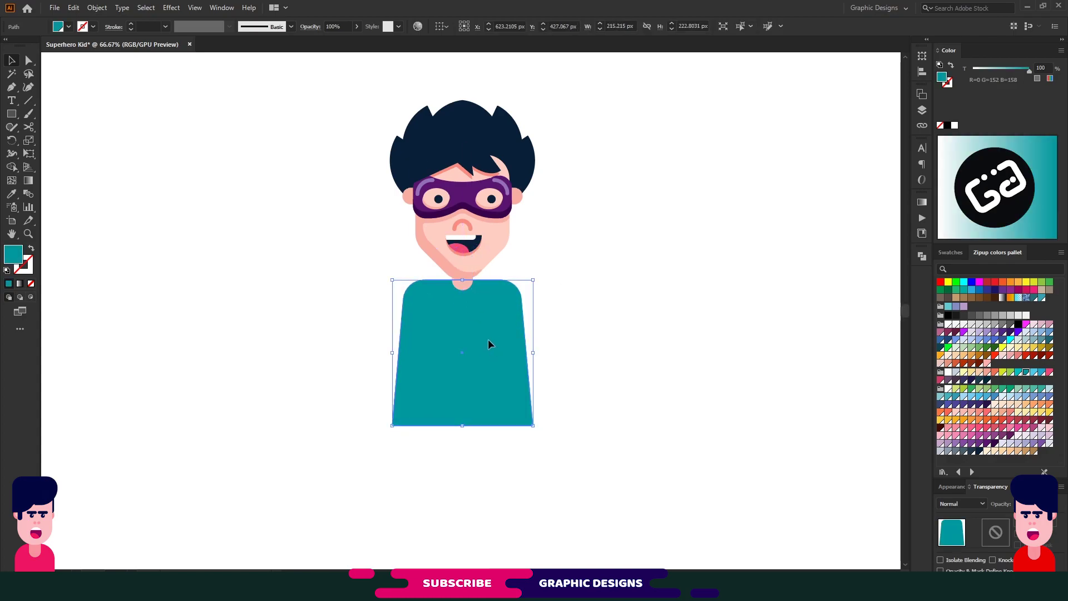
{"action": "key", "text": "a"}
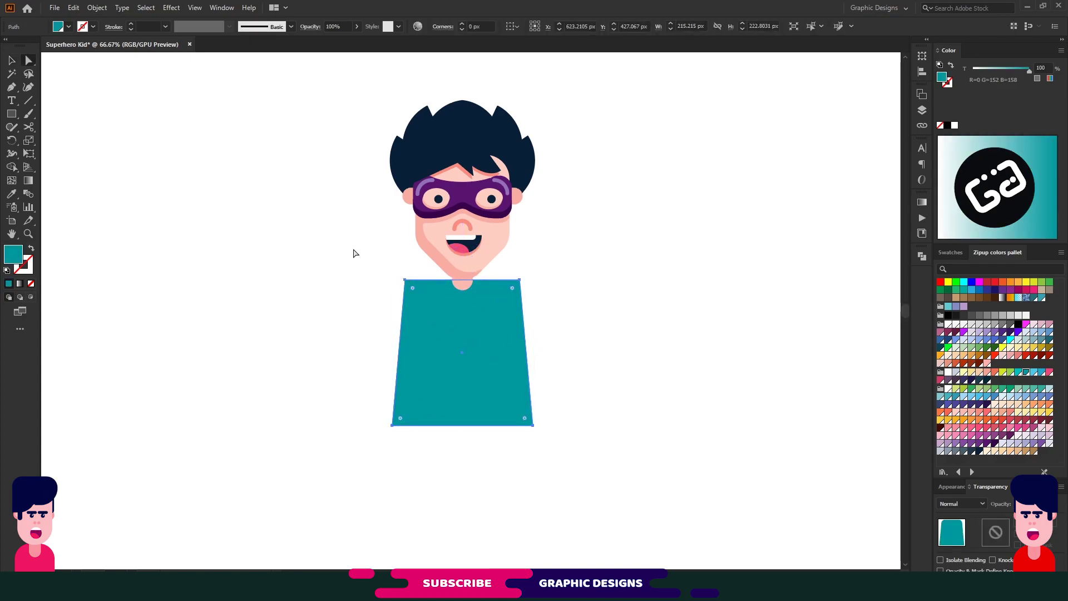
{"action": "mouse_move", "coordinate": [353, 250]}
{"action": "left_mouse_down"}
{"action": "mouse_move", "coordinate": [440, 290]}
{"action": "mouse_move", "coordinate": [417, 301]}
{"action": "left_mouse_up"}
{"action": "left_click", "coordinate": [587, 313]}
{"action": "key", "text": "v"}
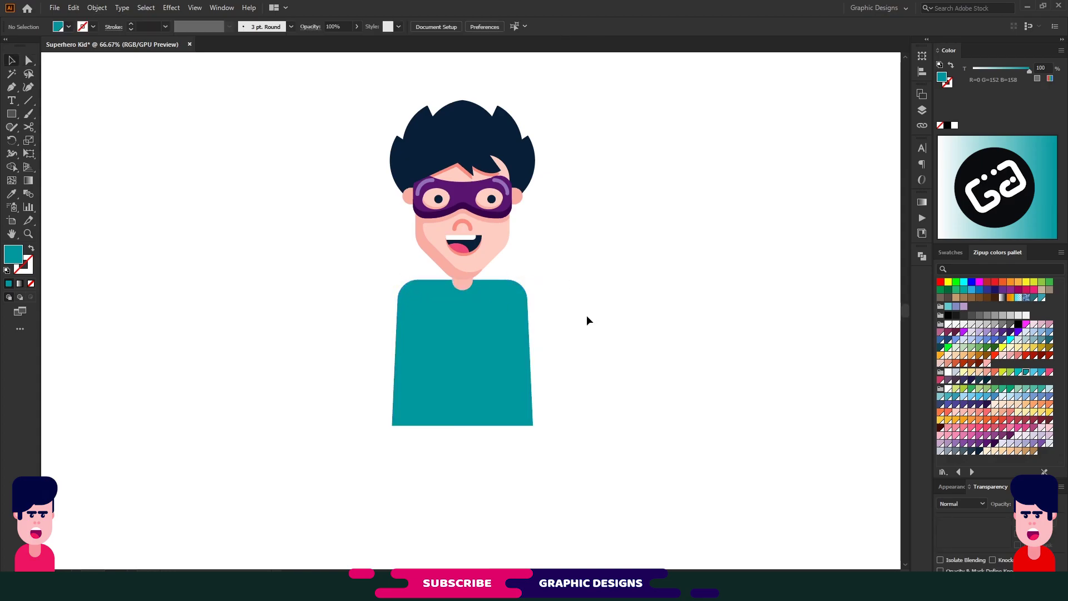
Cut an offset copy from the body to form a darker teal left-and-bottom shadow with a rounded inner corner
{"action": "mouse_move", "coordinate": [467, 336]}
{"action": "left_mouse_down"}
{"action": "mouse_move", "coordinate": [480, 328]}
{"action": "mouse_move", "coordinate": [484, 368]}
{"action": "left_mouse_up"}
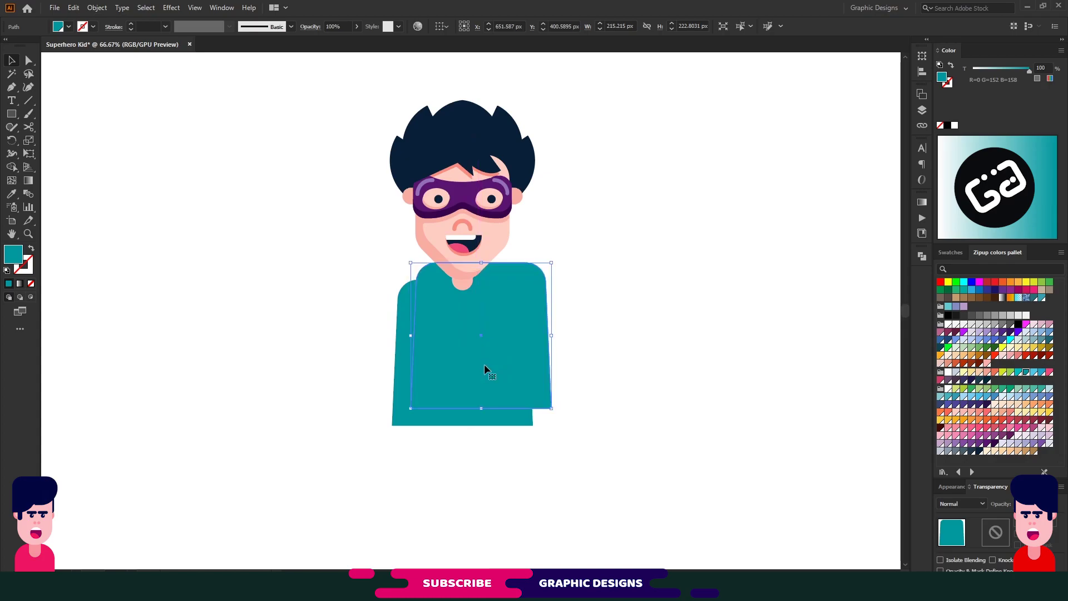
{"action": "left_click", "coordinate": [503, 423]}
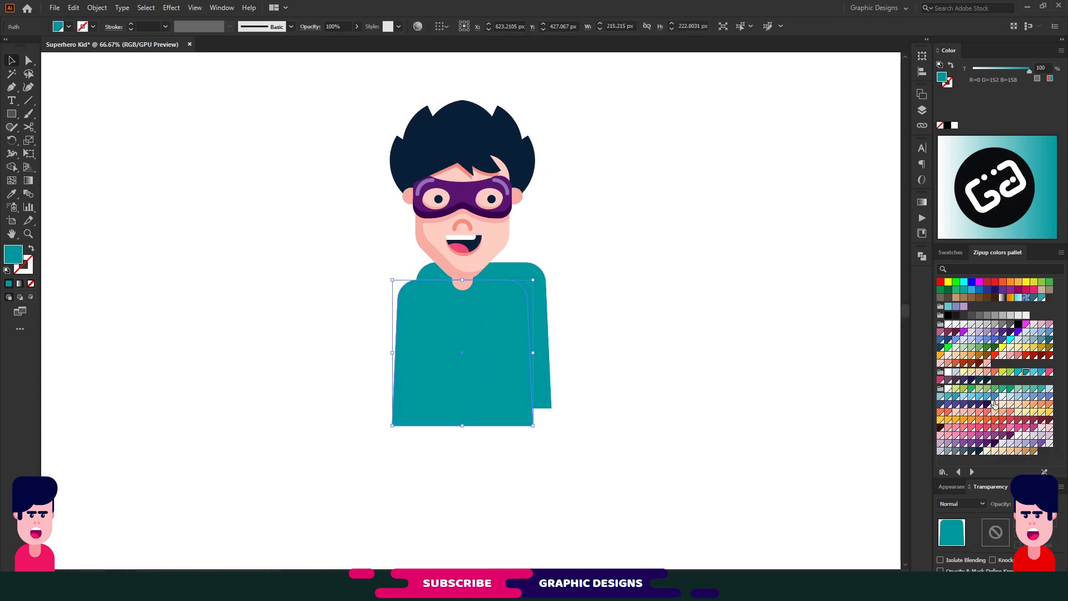
{"action": "left_click", "coordinate": [1061, 50]}
{"action": "left_click", "coordinate": [982, 114]}
{"action": "left_click_drag", "start_coordinate": [981, 111], "coordinate": [981, 111]}
{"action": "key", "text": "shift+ctrl+F9"}
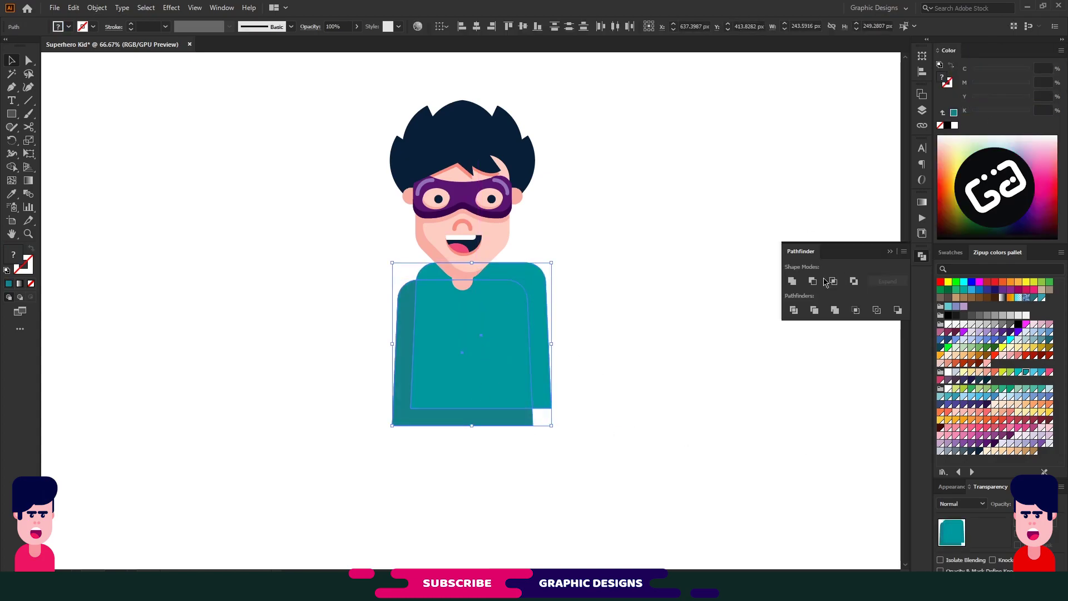
{"action": "left_click", "coordinate": [794, 305]}
{"action": "key", "text": "a"}
{"action": "left_click", "coordinate": [420, 409]}
{"action": "left_click_drag", "start_coordinate": [421, 409], "coordinate": [461, 383]}
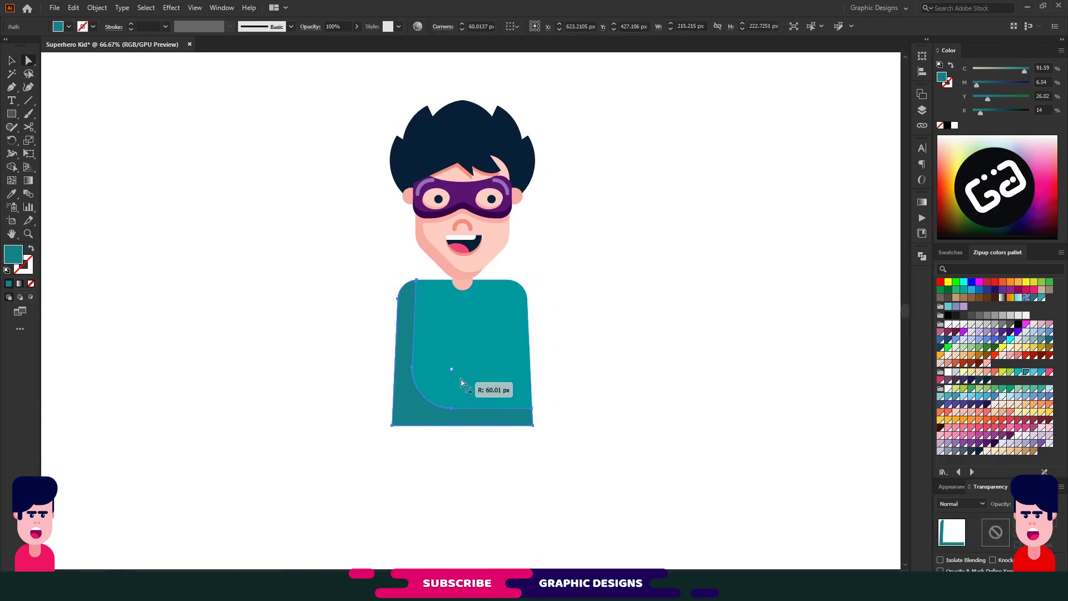
{"action": "left_click", "coordinate": [615, 361]}
Make an orange rounded diamond beside the character
{"action": "key", "text": "m"}
{"action": "left_click_drag", "start_coordinate": [288, 231], "coordinate": [316, 273]}
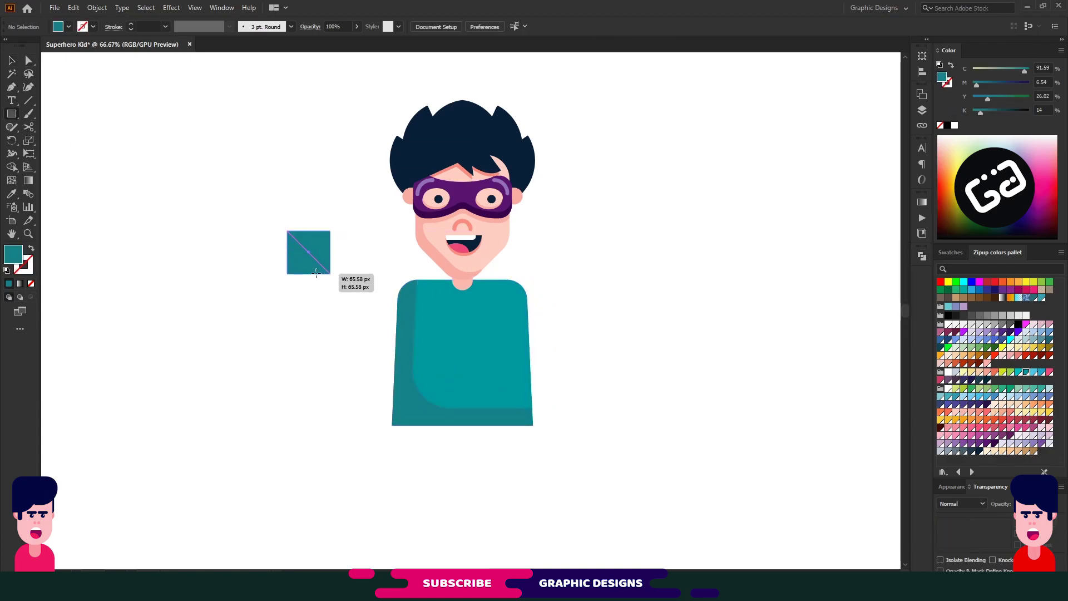
{"action": "key", "text": "v"}
{"action": "left_click_drag", "start_coordinate": [329, 226], "coordinate": [308, 221]}
{"action": "left_click_drag", "start_coordinate": [292, 251], "coordinate": [440, 272]}
{"action": "left_click", "coordinate": [1010, 282]}
Enlarge the whole character and trim the diamond to the body as a collar tab
{"action": "key", "text": "ctrl+a"}
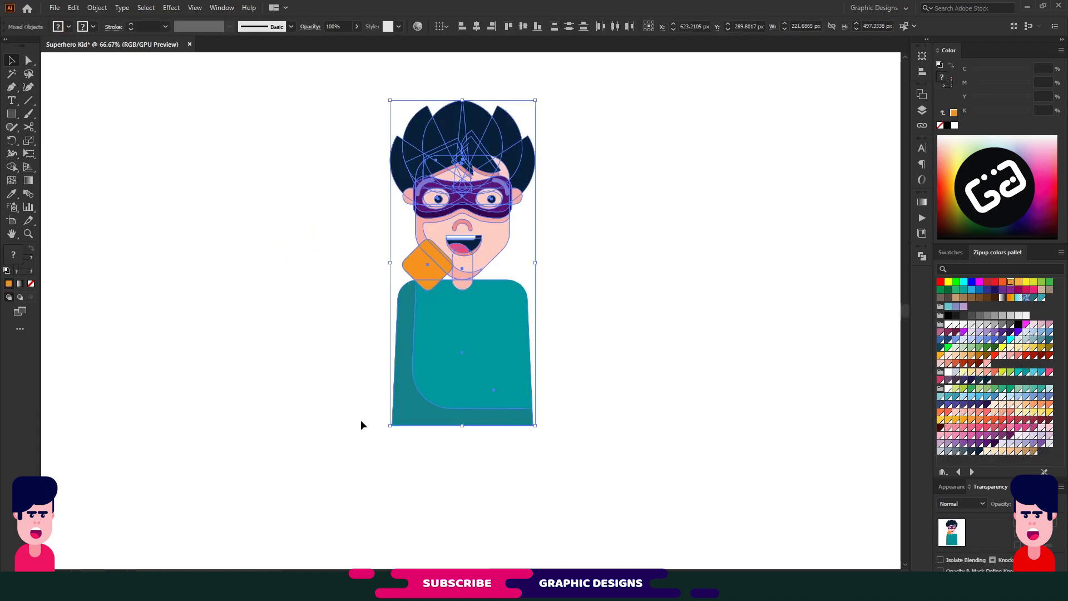
{"action": "left_click_drag", "start_coordinate": [392, 425], "coordinate": [291, 491]}
{"action": "key", "text": "ctrl+shift+a"}
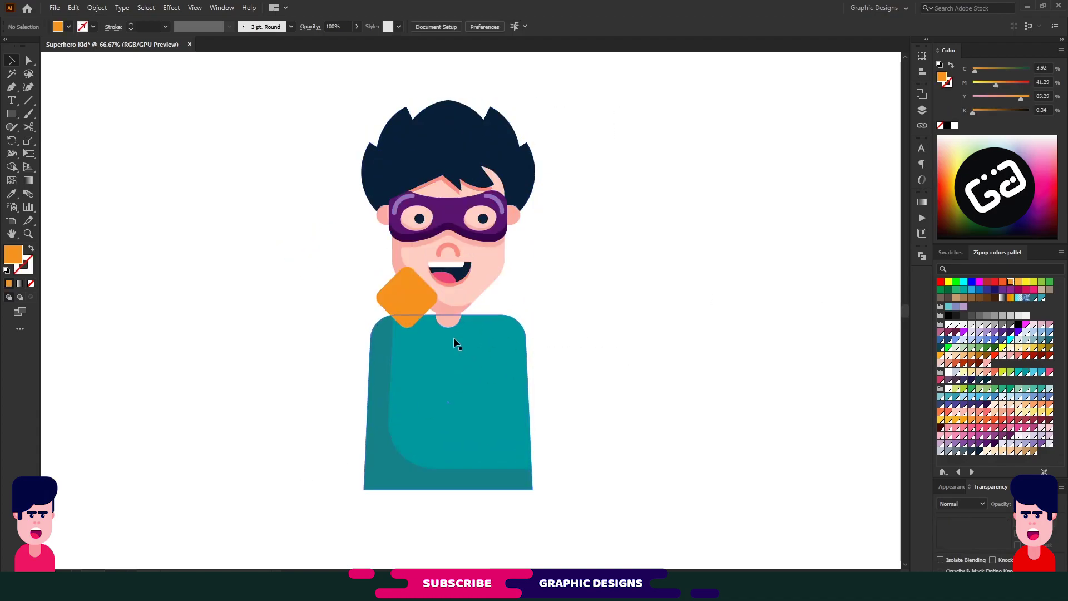
{"action": "left_click", "coordinate": [408, 308]}
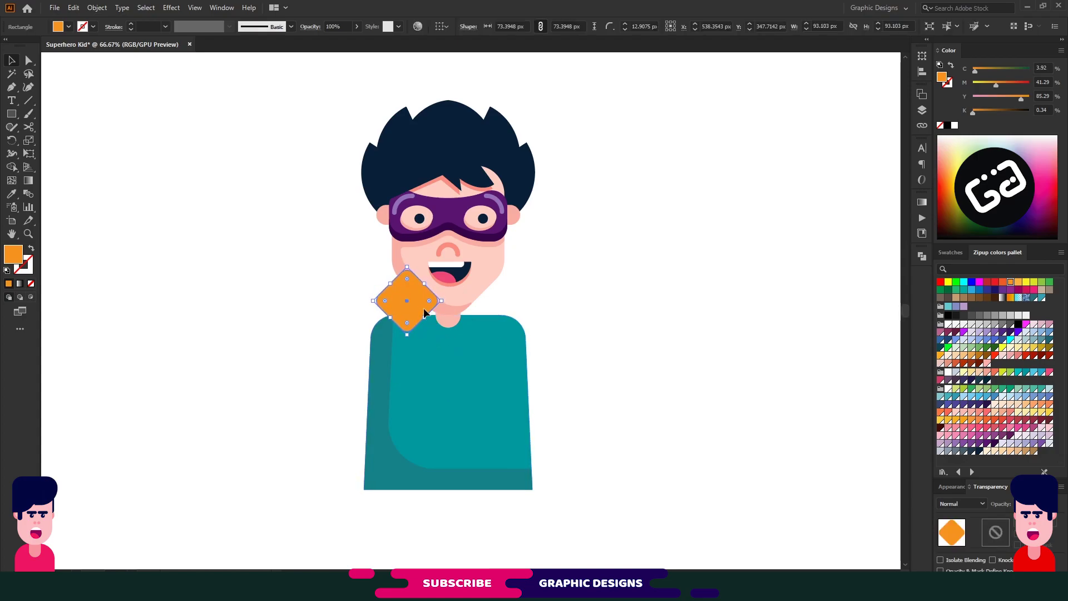
{"action": "left_click", "coordinate": [432, 345]}
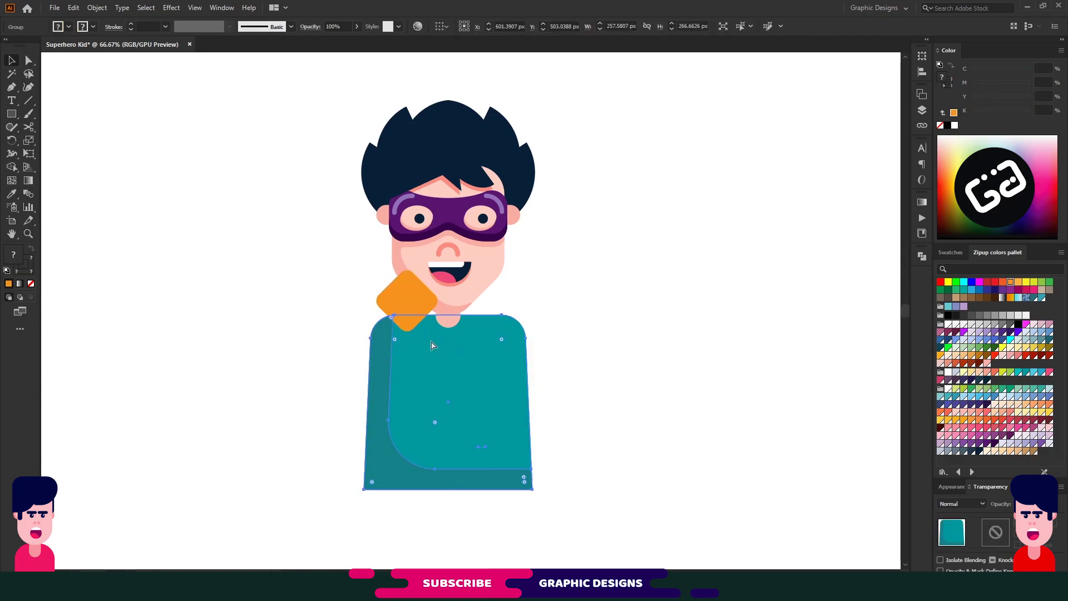
{"action": "key", "text": "ctrl+shift+F9"}
{"action": "left_click", "coordinate": [794, 282]}
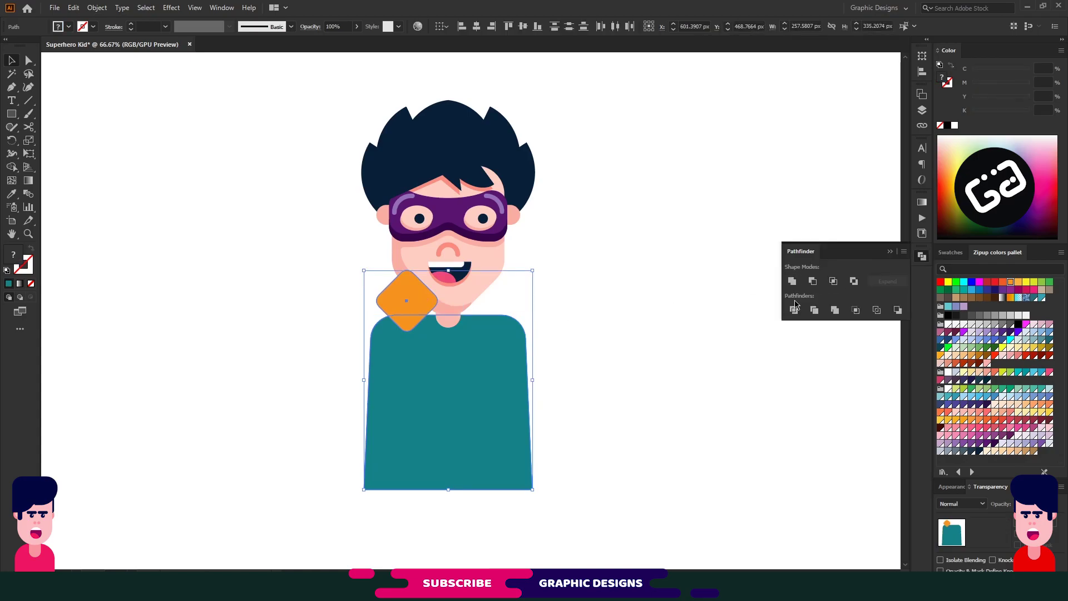
{"action": "key", "text": "ctrl+z"}
Stretch the orange collar taller and add a dark teal shadow copy beneath it
{"action": "left_click", "coordinate": [406, 321]}
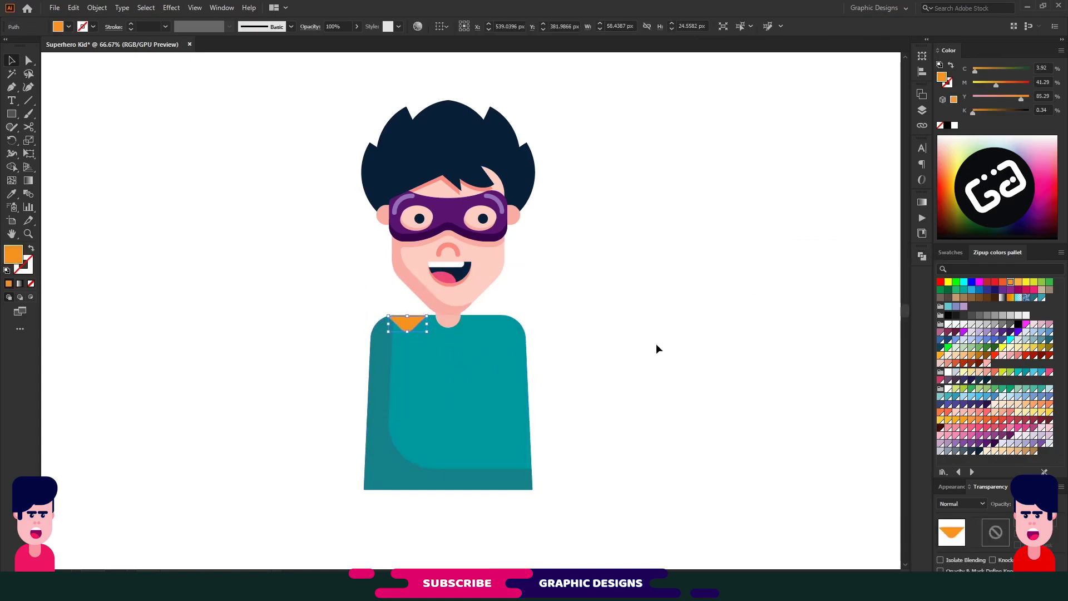
{"action": "left_click_drag", "start_coordinate": [407, 319], "coordinate": [407, 315]}
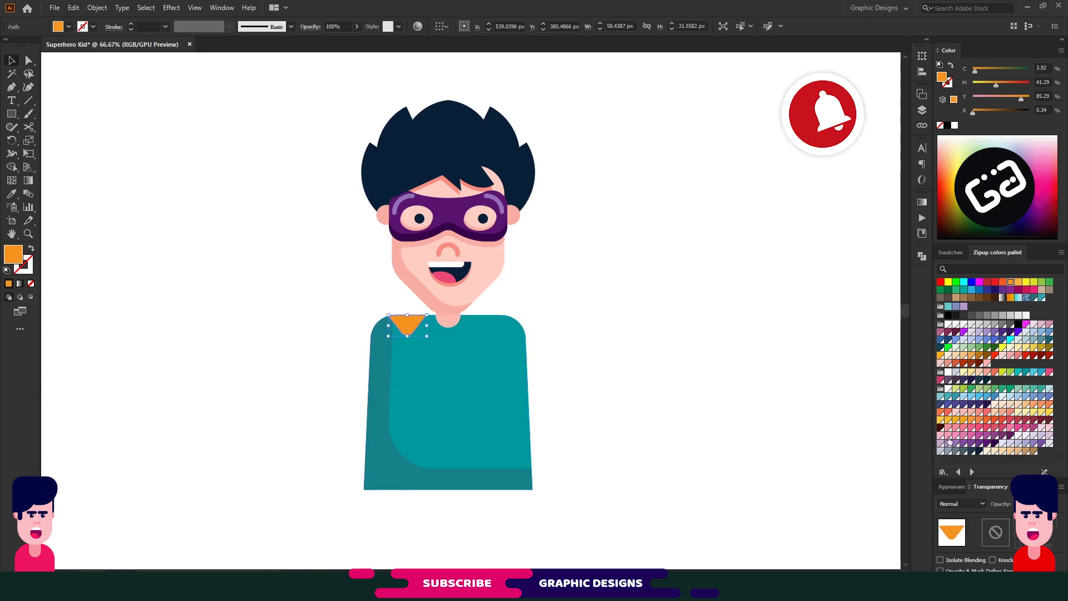
{"action": "key", "text": "i"}
{"action": "left_click", "coordinate": [383, 488]}
{"action": "key", "text": "v"}
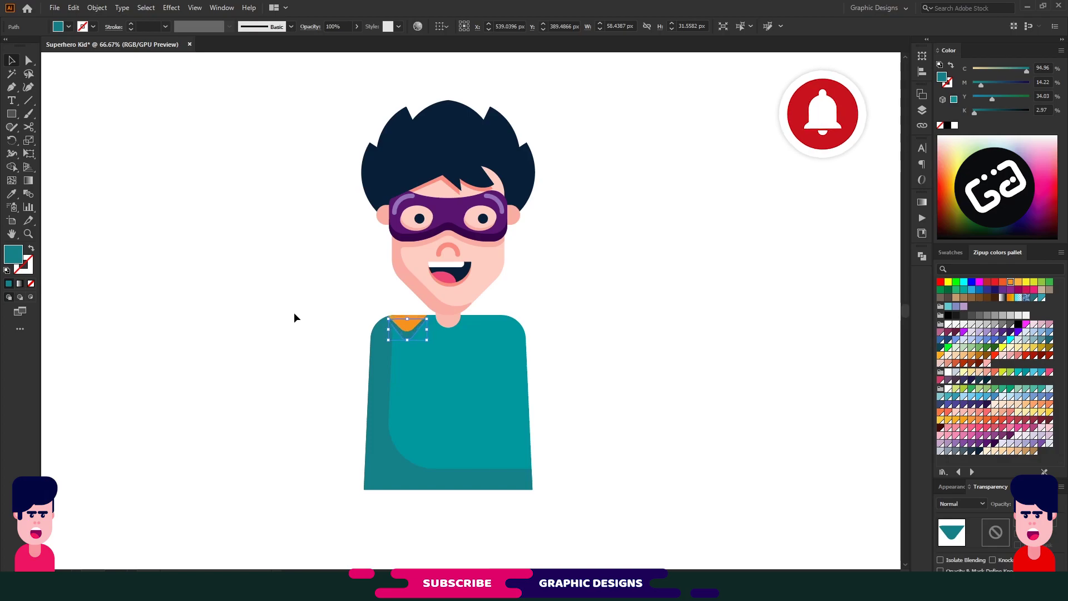
{"action": "left_click_drag", "start_coordinate": [408, 315], "coordinate": [407, 316]}
{"action": "left_click", "coordinate": [271, 309]}
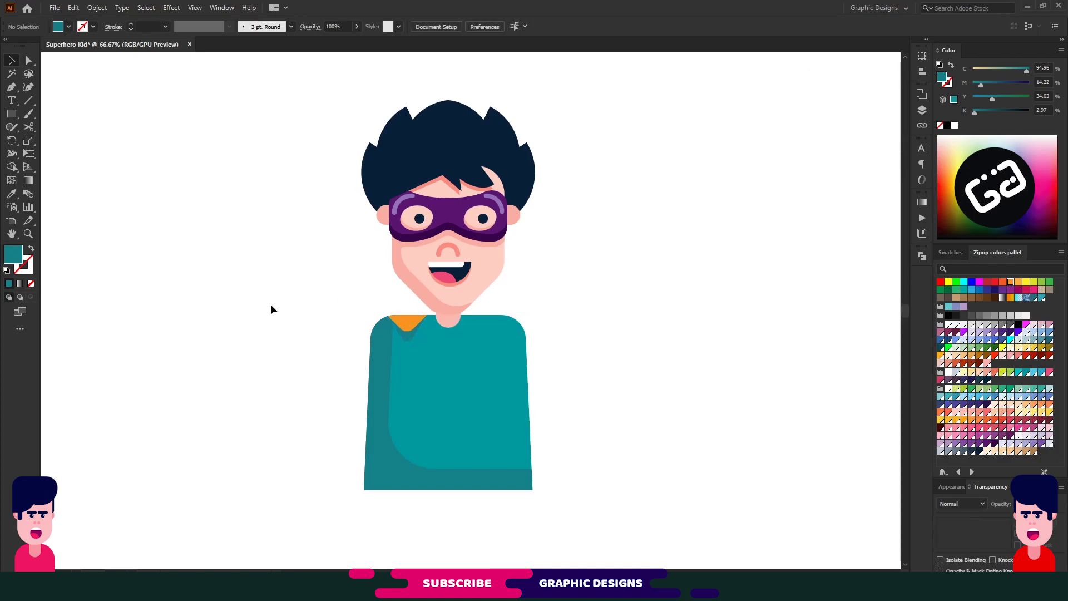
Add a yellow circle button, group it with the collar, and place a copy on the right shoulder
{"action": "key", "text": "l"}
{"action": "mouse_move", "coordinate": [189, 230]}
{"action": "left_mouse_down"}
{"action": "mouse_move", "coordinate": [348, 286]}
{"action": "mouse_move", "coordinate": [414, 330]}
{"action": "mouse_move", "coordinate": [498, 339]}
{"action": "left_mouse_up"}
{"action": "left_click", "coordinate": [1026, 281]}
{"action": "key", "text": "v"}
{"action": "left_click", "coordinate": [412, 323], "text": "shift"}
{"action": "key", "text": "ctrl+g"}
{"action": "left_click", "coordinate": [644, 314]}
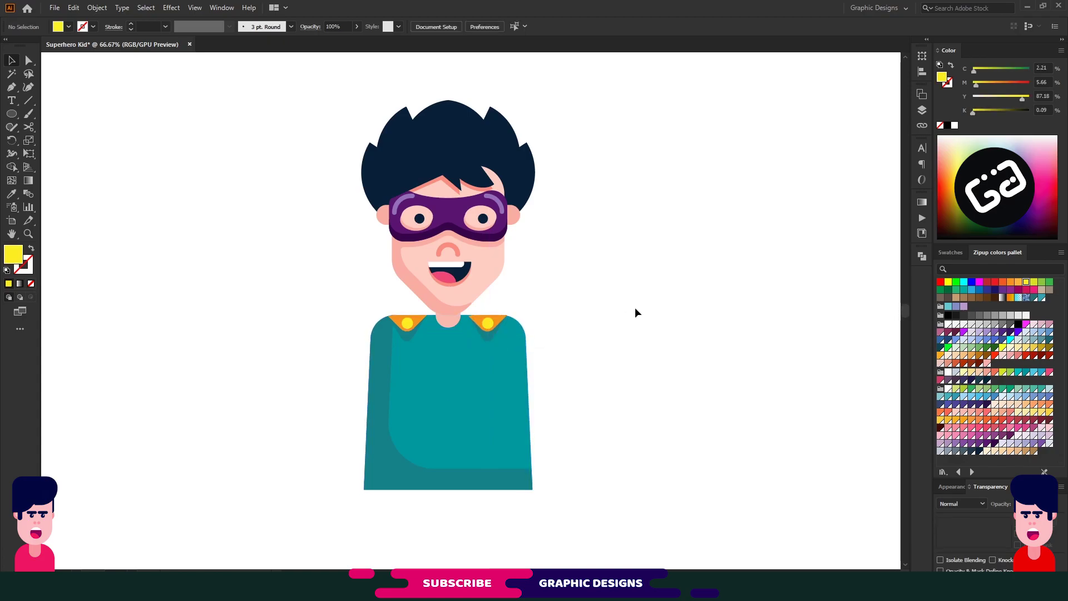
Draw an orange circle and subtract a square from it to leave a three-quarter wedge
{"action": "left_click", "coordinate": [11, 114]}
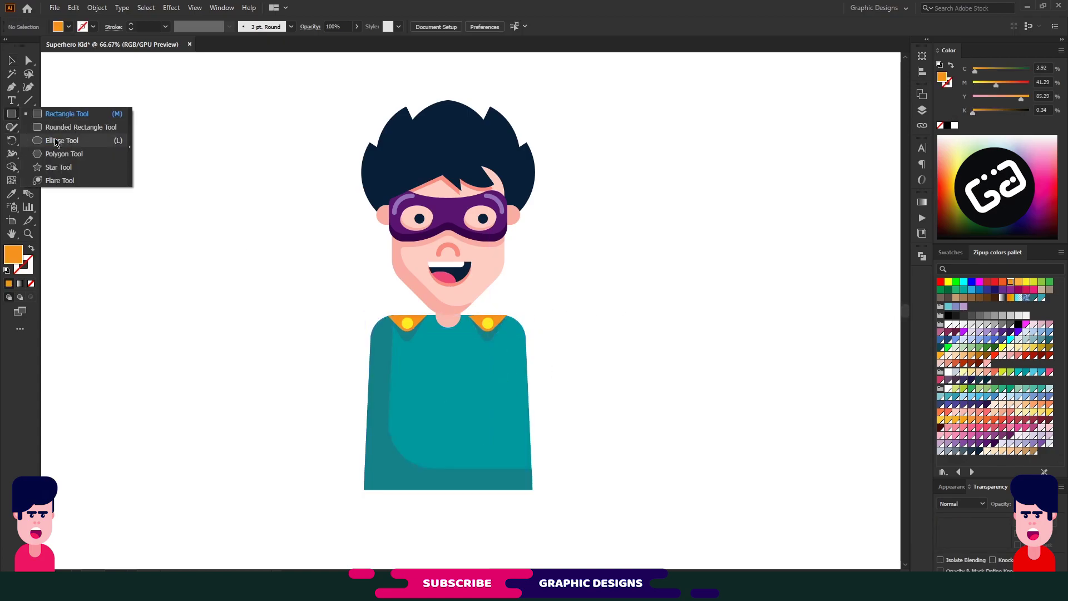
{"action": "left_click", "coordinate": [55, 139]}
{"action": "left_click_drag", "start_coordinate": [149, 127], "coordinate": [220, 198]}
{"action": "left_click_drag", "start_coordinate": [183, 106], "coordinate": [238, 162]}
{"action": "key", "text": "v"}
{"action": "left_click", "coordinate": [167, 178], "text": "shift"}
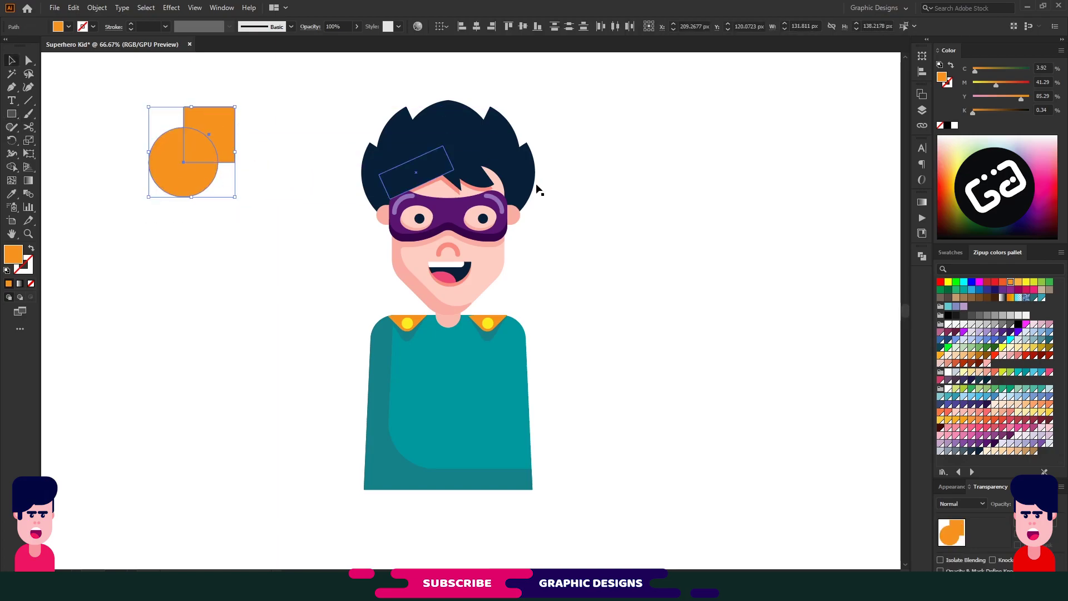
{"action": "left_click", "coordinate": [922, 256]}
{"action": "left_click", "coordinate": [807, 281]}
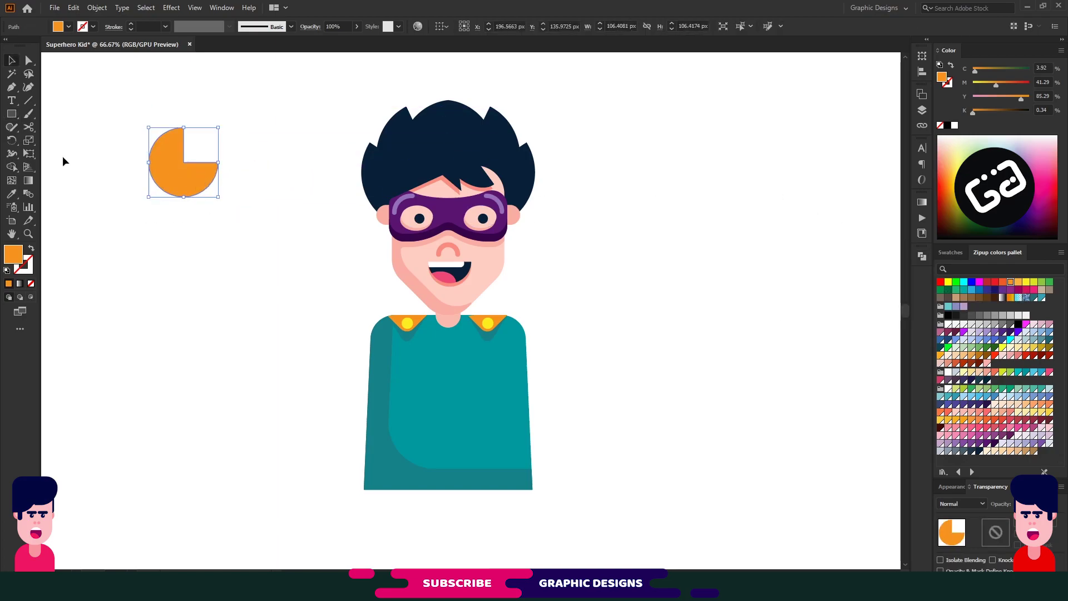
Make repeated 30° rotated copies of the wedge around the centre
{"action": "left_click", "coordinate": [184, 162], "text": "alt"}
{"action": "key", "text": "ctrl+z"}
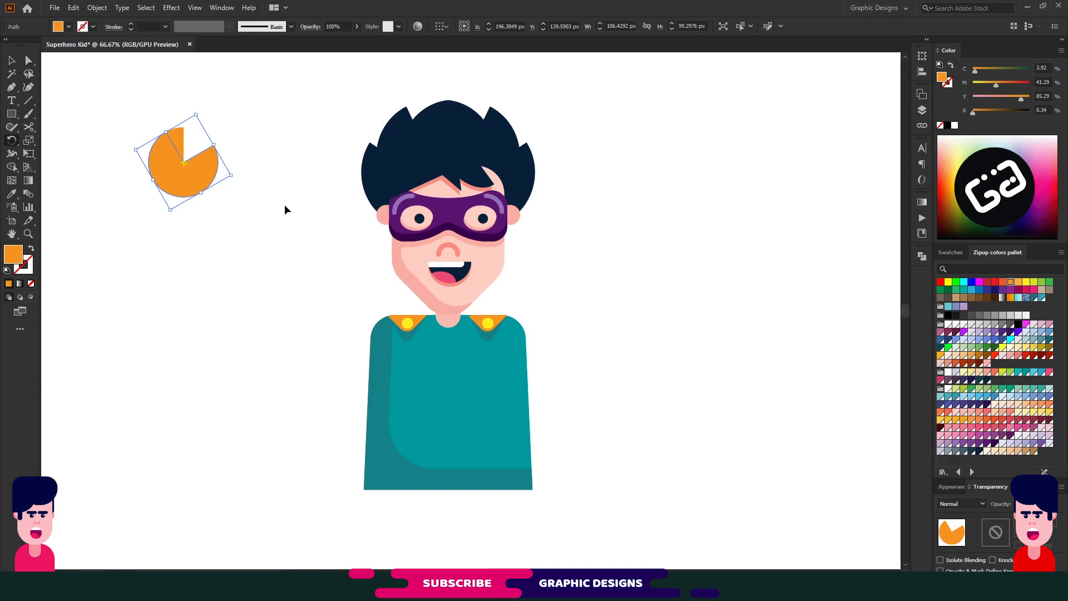
{"action": "key", "text": "ctrl+z"}
{"action": "key", "text": "ctrl+shift+z"}
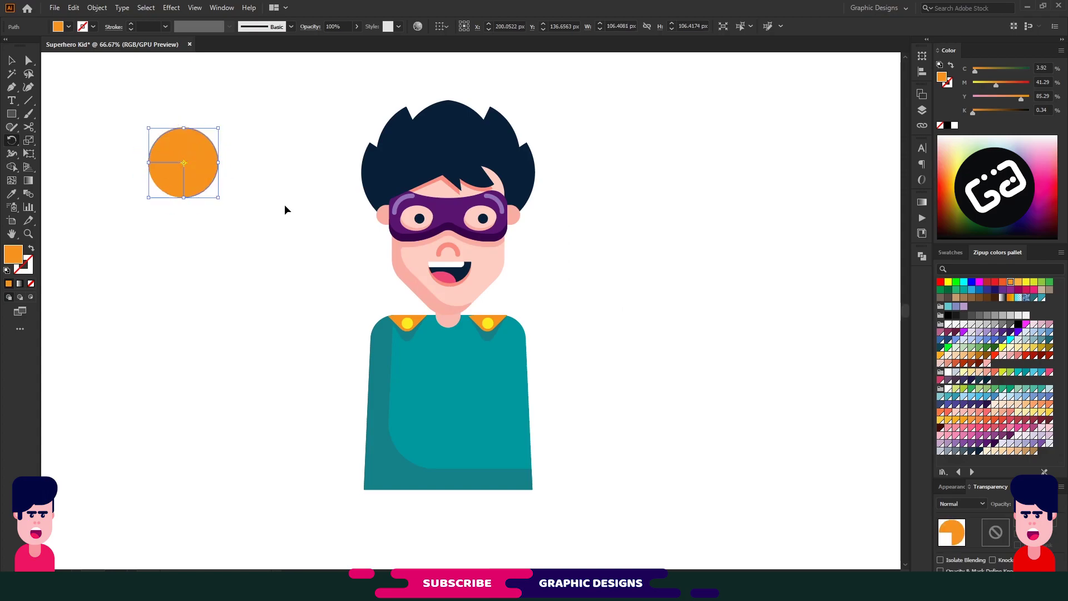
{"action": "key", "text": "ctrl+z"}
{"action": "key", "text": "ctrl+shift+z"}
{"action": "key", "text": "ctrl+shift+z"}
{"action": "key", "text": "ctrl+z"}
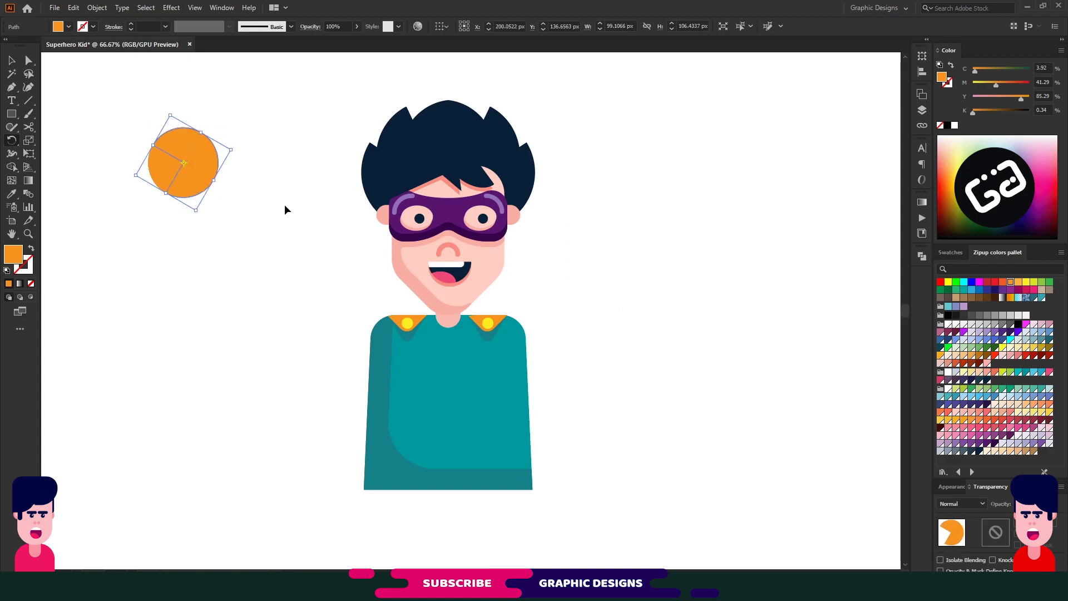
{"action": "key", "text": "ctrl+shift+z"}
{"action": "key", "text": "ctrl+z"}
{"action": "left_click", "coordinate": [12, 62]}
{"action": "left_click", "coordinate": [246, 219]}
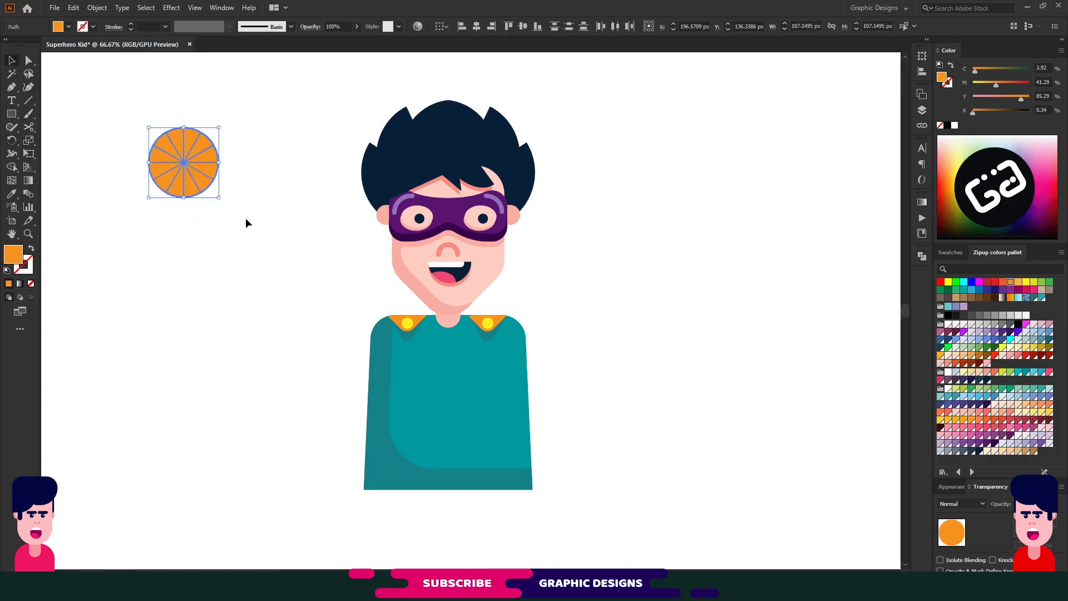
Split the orange circle into ungrouped pie slices and make alternating slices lighter orange
{"action": "left_click", "coordinate": [204, 162]}
{"action": "left_click", "coordinate": [922, 256]}
{"action": "left_click", "coordinate": [800, 310]}
{"action": "right_click", "coordinate": [168, 154]}
{"action": "left_click", "coordinate": [202, 243]}
{"action": "left_click", "coordinate": [210, 172]}
{"action": "left_click", "coordinate": [158, 169], "text": "shift"}
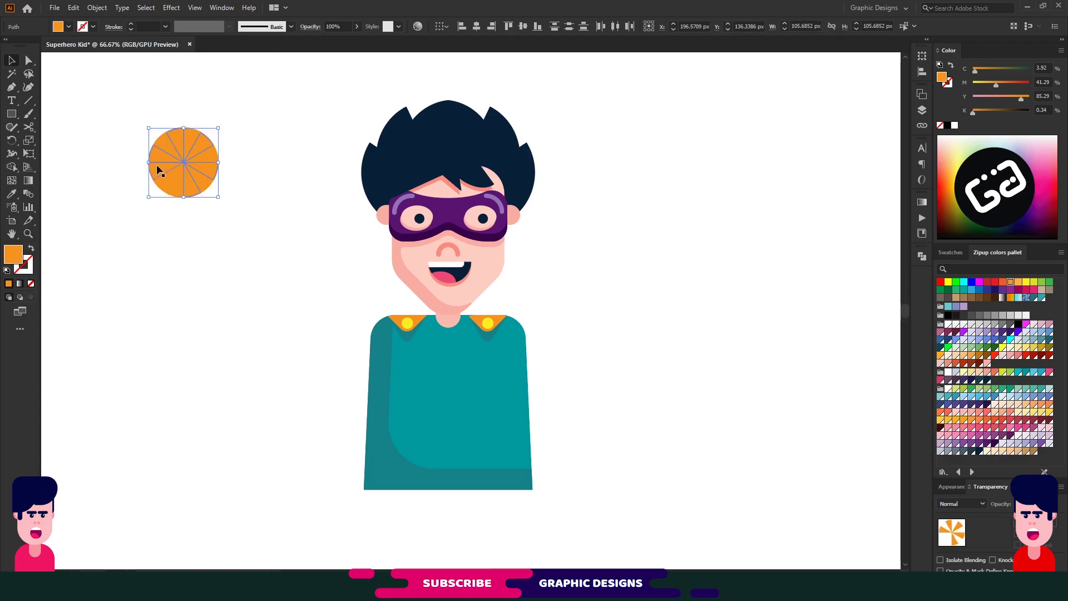
{"action": "left_click", "coordinate": [1019, 282]}
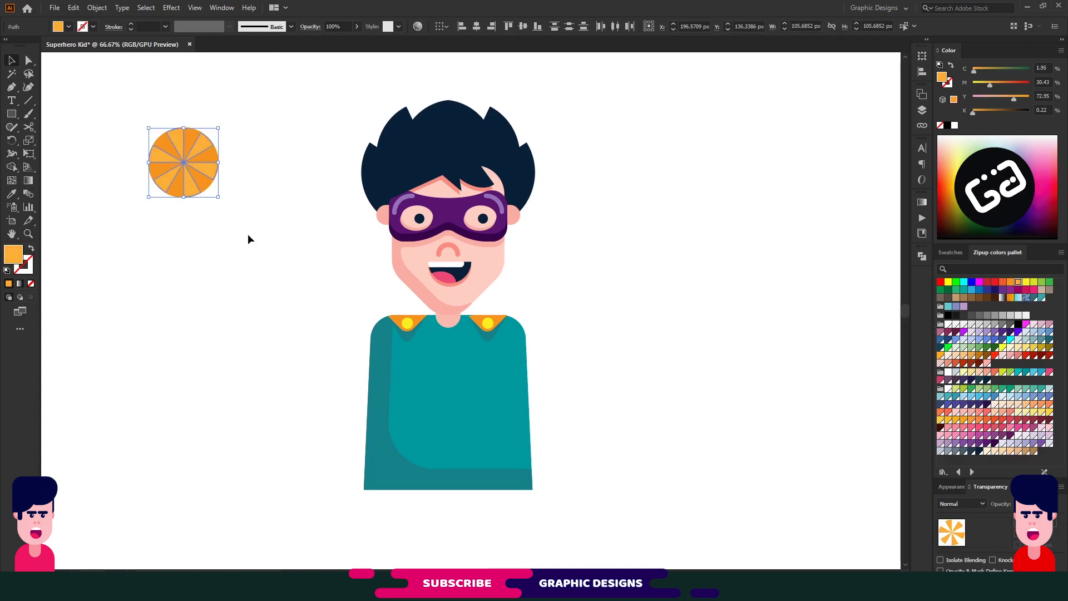
Merge the sliced orange circle back into one shape
{"action": "left_click_drag", "start_coordinate": [140, 225], "coordinate": [249, 111]}
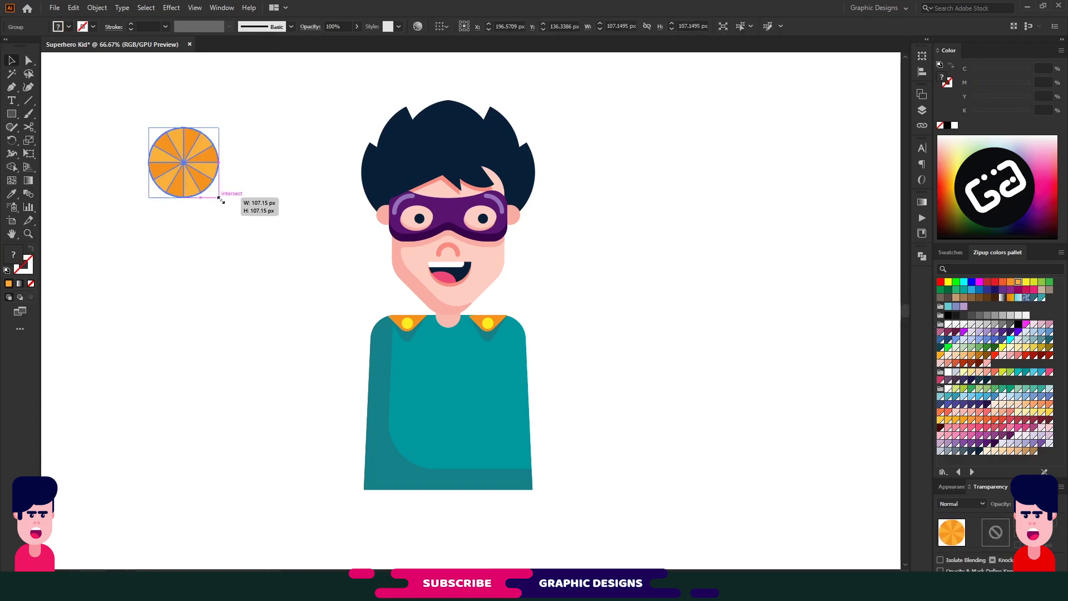
{"action": "left_click", "coordinate": [922, 256]}
{"action": "left_click", "coordinate": [791, 279]}
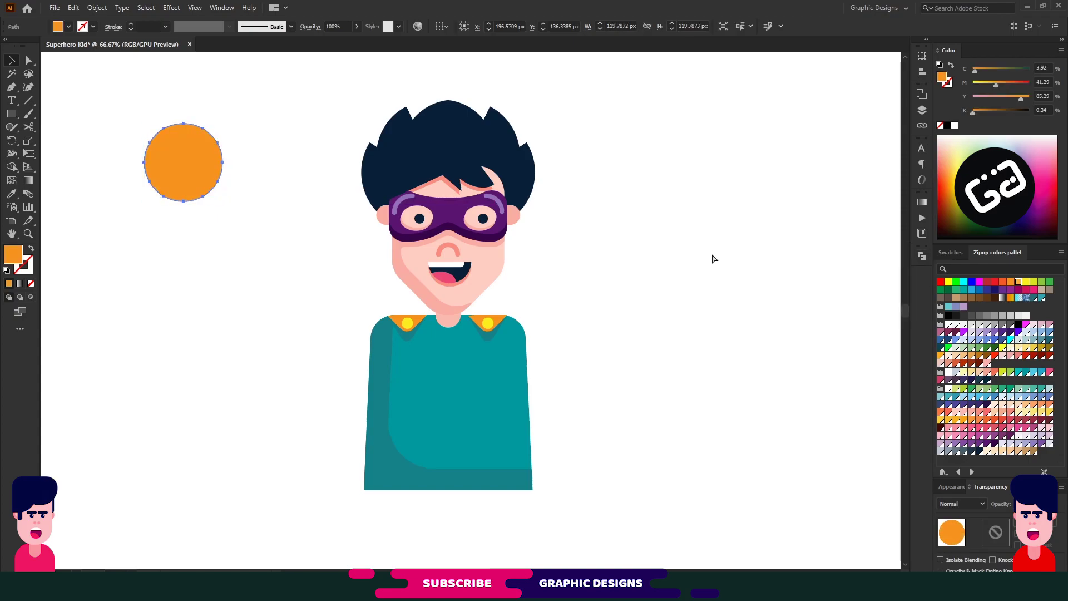
{"action": "left_click", "coordinate": [363, 270]}
{"action": "left_click_drag", "start_coordinate": [251, 118], "coordinate": [230, 137]}
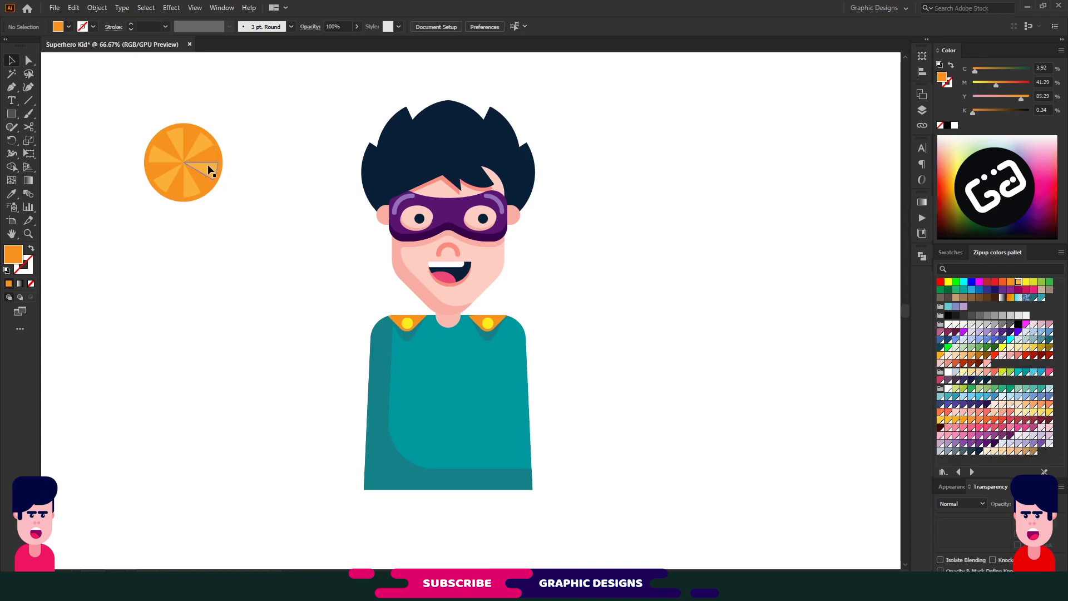
Add a teal copy offset behind the orange circle as the badge backing, then select both layers
{"action": "left_click", "coordinate": [205, 196]}
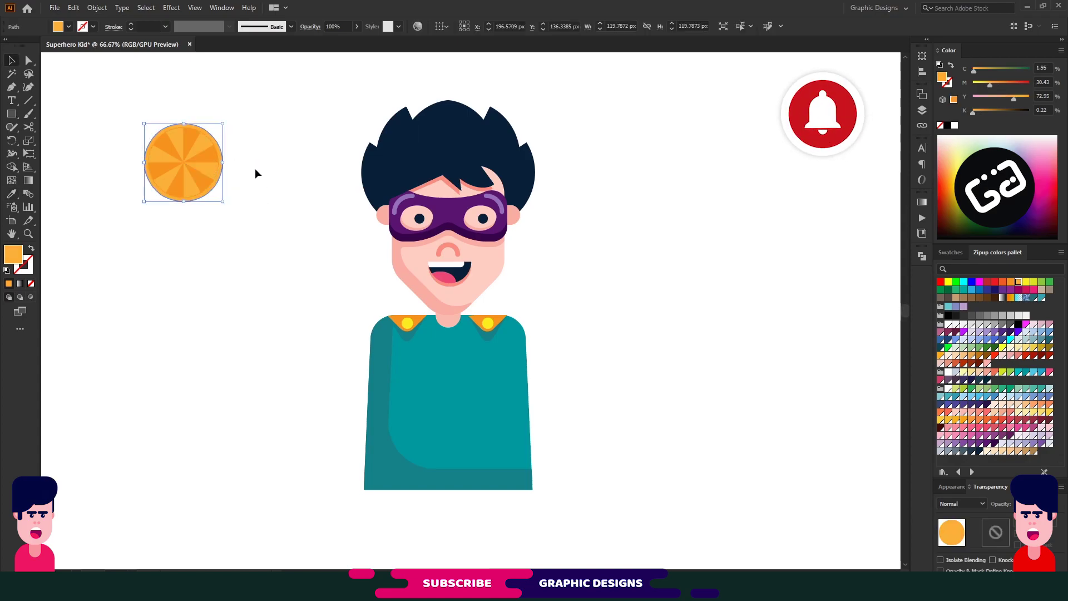
{"action": "left_click_drag", "start_coordinate": [192, 190], "coordinate": [191, 207]}
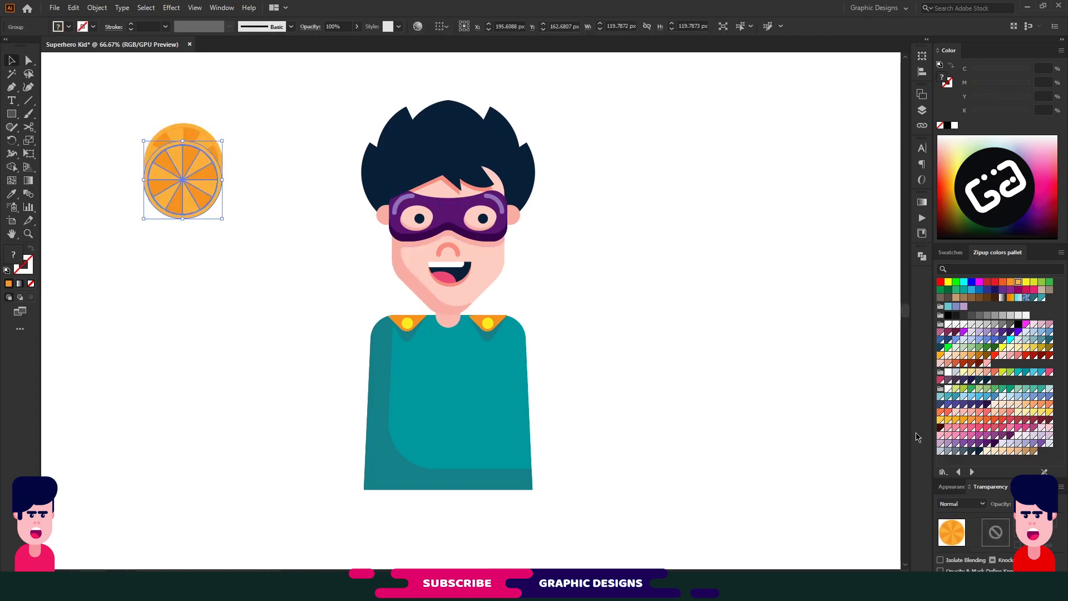
{"action": "key", "text": "i"}
{"action": "left_click", "coordinate": [382, 389]}
{"action": "key", "text": "v"}
{"action": "key", "text": "ctrl+bracketleft"}
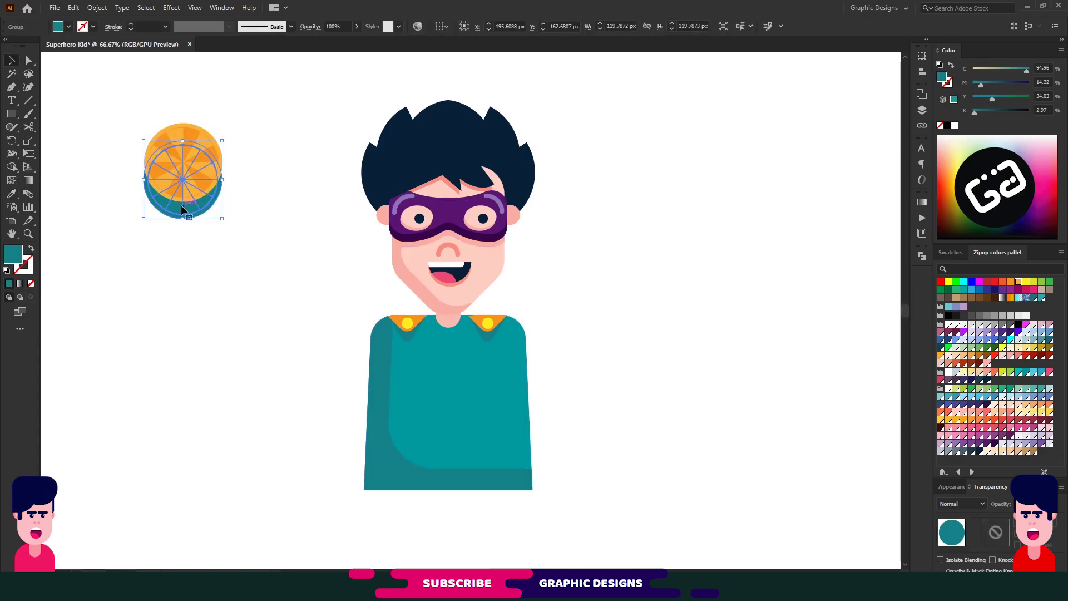
{"action": "left_click_drag", "start_coordinate": [184, 211], "coordinate": [177, 206]}
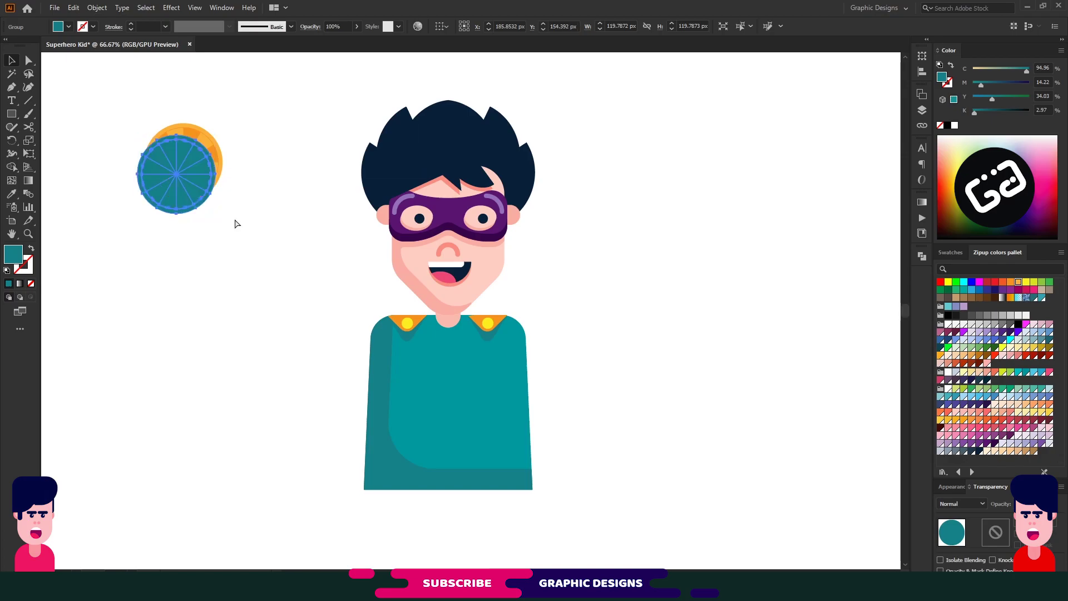
{"action": "mouse_move", "coordinate": [248, 115]}
{"action": "left_mouse_down"}
{"action": "mouse_move", "coordinate": [199, 208]}
{"action": "mouse_move", "coordinate": [468, 400]}
{"action": "left_mouse_up"}
Nudge the character, then draw a teal rounded rectangle rotated onto the left shoulder
{"action": "left_click", "coordinate": [590, 347]}
{"action": "left_click_drag", "start_coordinate": [593, 98], "coordinate": [303, 490]}
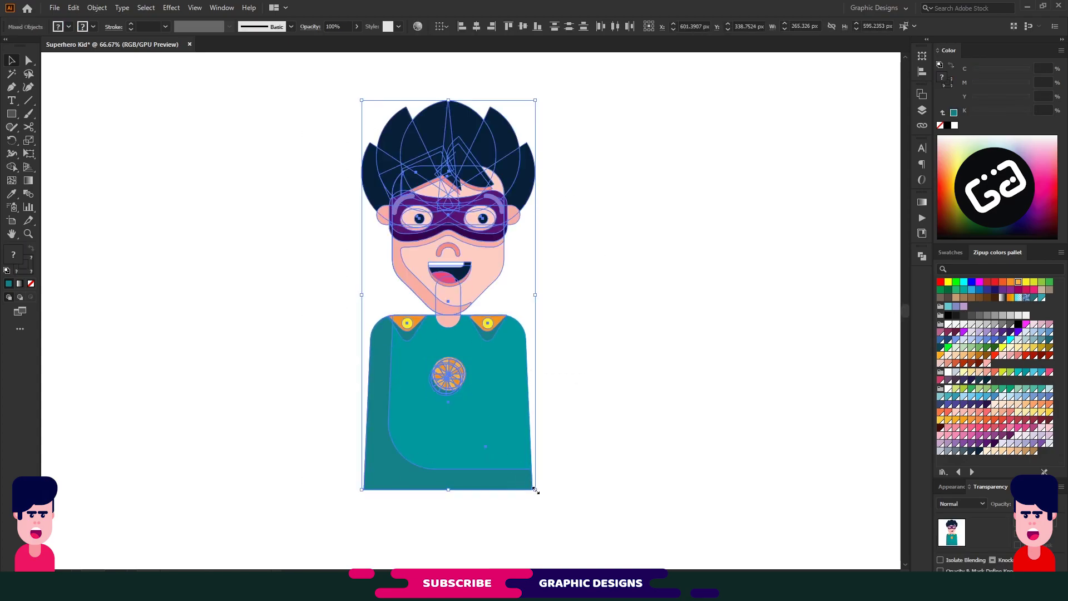
{"action": "left_click_drag", "start_coordinate": [496, 435], "coordinate": [516, 422]}
{"action": "left_click", "coordinate": [10, 113]}
{"action": "mouse_move", "coordinate": [146, 147]}
{"action": "left_mouse_down"}
{"action": "mouse_move", "coordinate": [198, 269]}
{"action": "mouse_move", "coordinate": [157, 158]}
{"action": "mouse_move", "coordinate": [237, 174]}
{"action": "mouse_move", "coordinate": [392, 353]}
{"action": "mouse_move", "coordinate": [413, 338]}
{"action": "mouse_move", "coordinate": [452, 342]}
{"action": "mouse_move", "coordinate": [465, 356]}
{"action": "left_mouse_up"}
{"action": "key", "text": "v"}
{"action": "left_click_drag", "start_coordinate": [396, 351], "coordinate": [389, 347]}
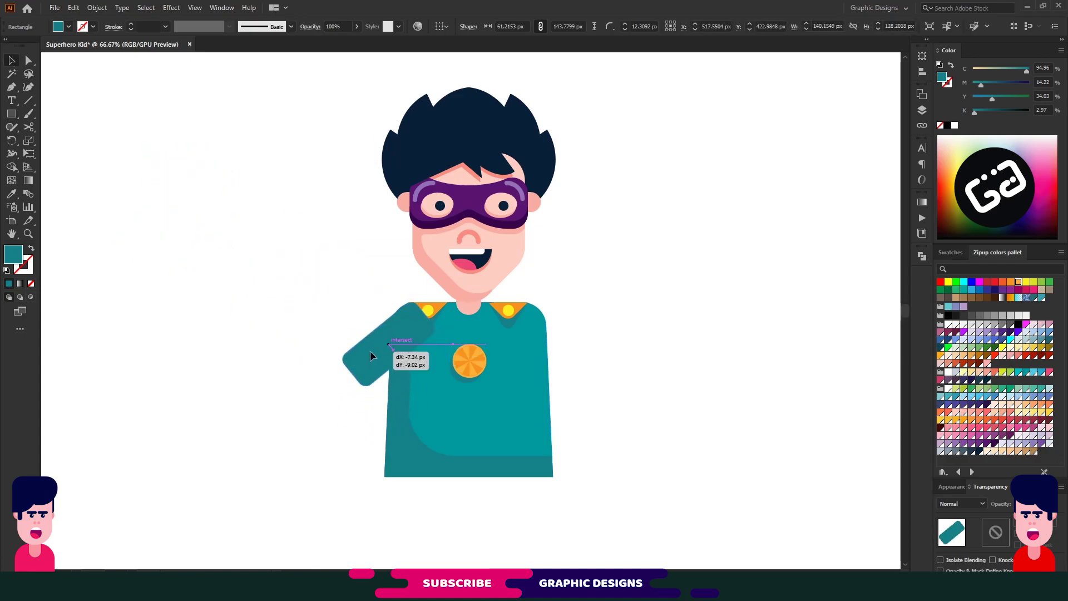
Adjust the arm's lower corners, shrink the whole character, and begin a teal circle over the body
{"action": "key", "text": "a"}
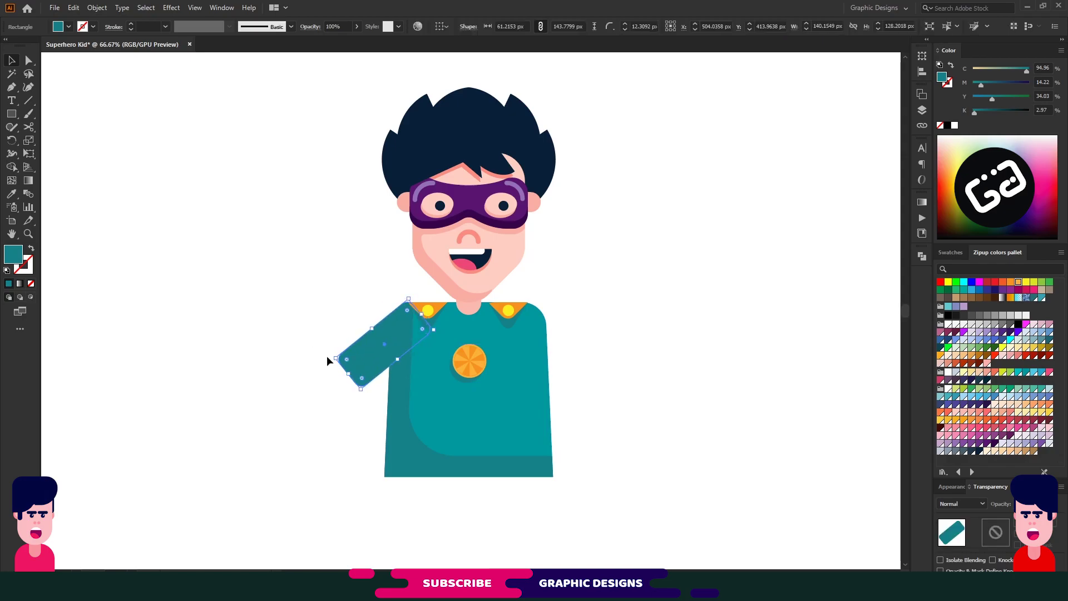
{"action": "left_click_drag", "start_coordinate": [322, 324], "coordinate": [354, 384]}
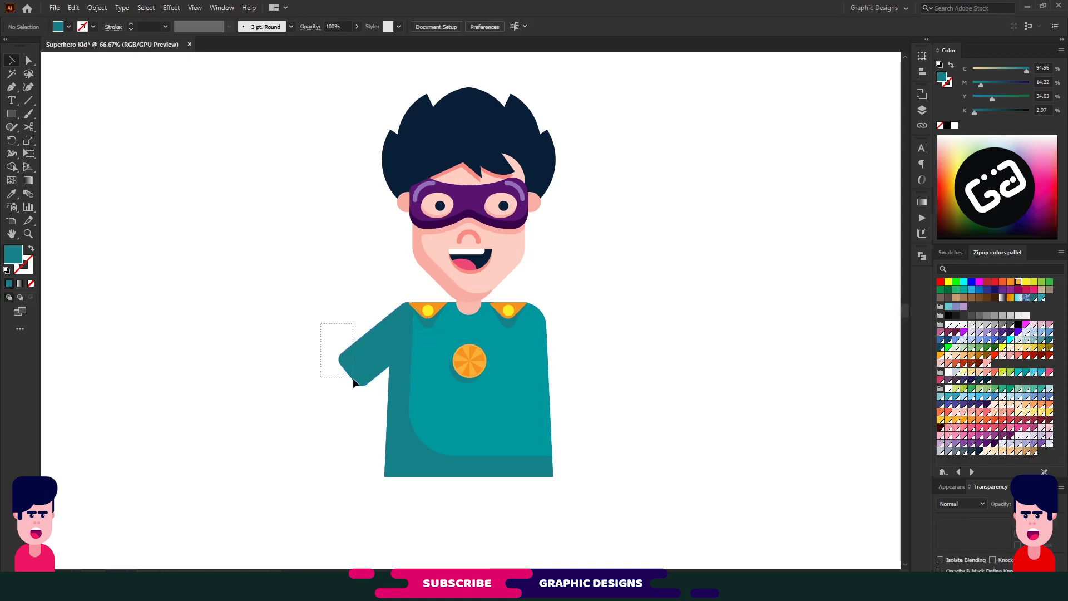
{"action": "left_click", "coordinate": [265, 362]}
{"action": "key", "text": "v"}
{"action": "mouse_move", "coordinate": [334, 96]}
{"action": "left_mouse_down"}
{"action": "mouse_move", "coordinate": [600, 466]}
{"action": "mouse_move", "coordinate": [481, 394]}
{"action": "left_mouse_up"}
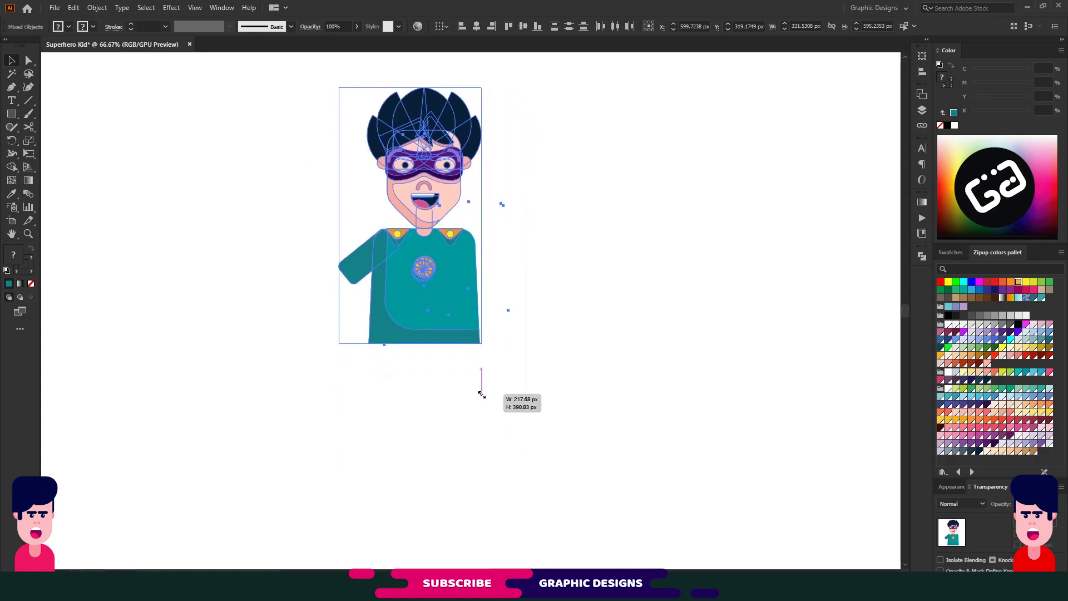
{"action": "left_click", "coordinate": [571, 312]}
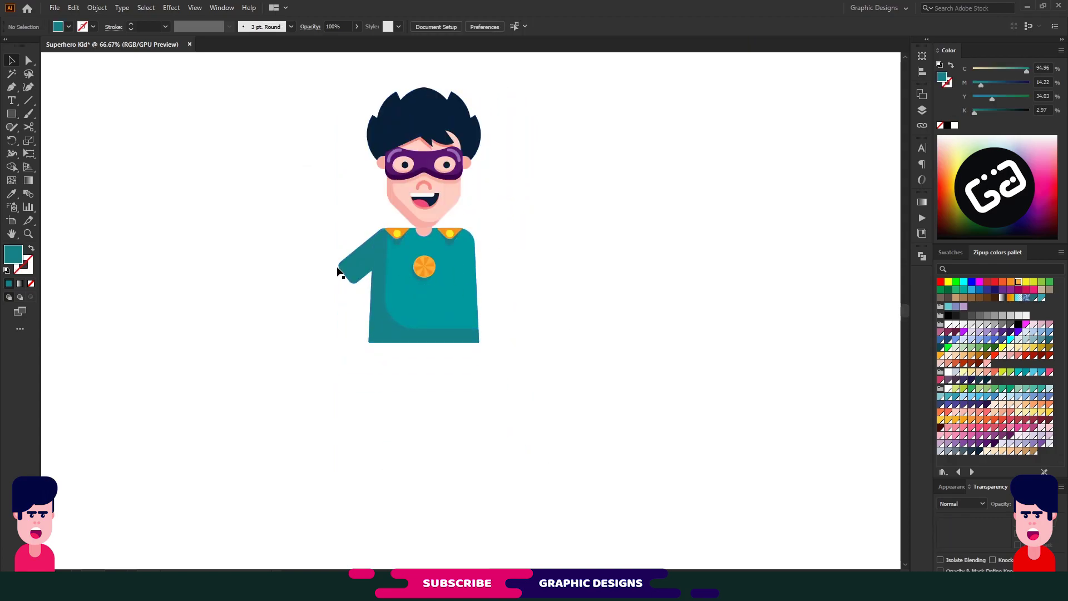
{"action": "left_click_drag", "start_coordinate": [11, 114], "coordinate": [50, 139]}
{"action": "mouse_move", "coordinate": [319, 175]}
{"action": "left_mouse_down"}
{"action": "mouse_move", "coordinate": [529, 325]}
{"action": "mouse_move", "coordinate": [542, 371]}
{"action": "mouse_move", "coordinate": [468, 336]}
{"action": "left_mouse_up"}
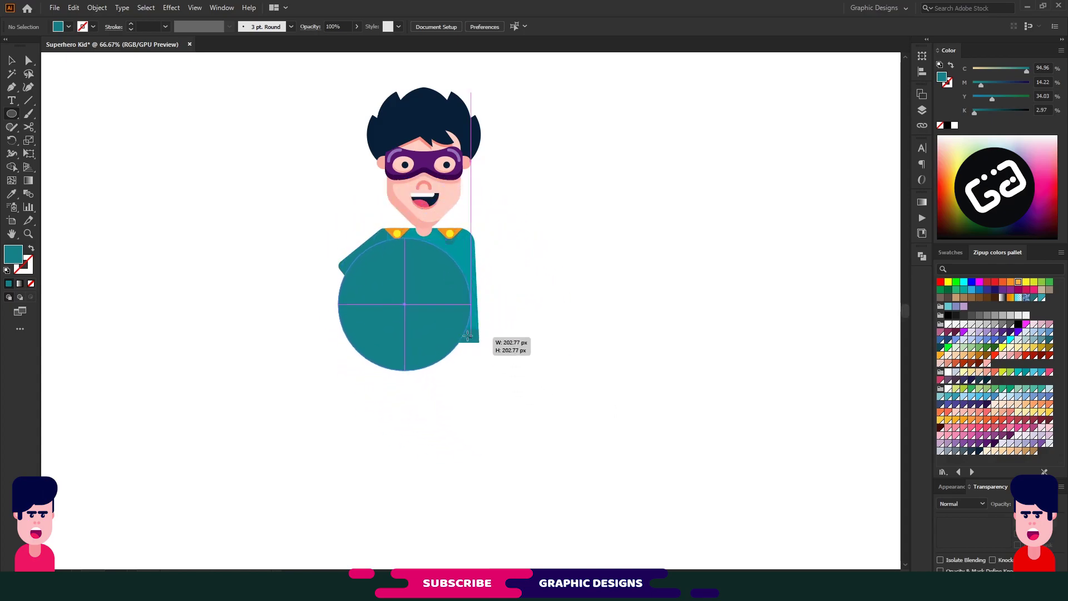
Turn the circle into a thick pink ring and outline its stroke into a filled shape
{"action": "left_click_drag", "start_coordinate": [468, 335], "coordinate": [489, 368]}
{"action": "key", "text": "shift+x"}
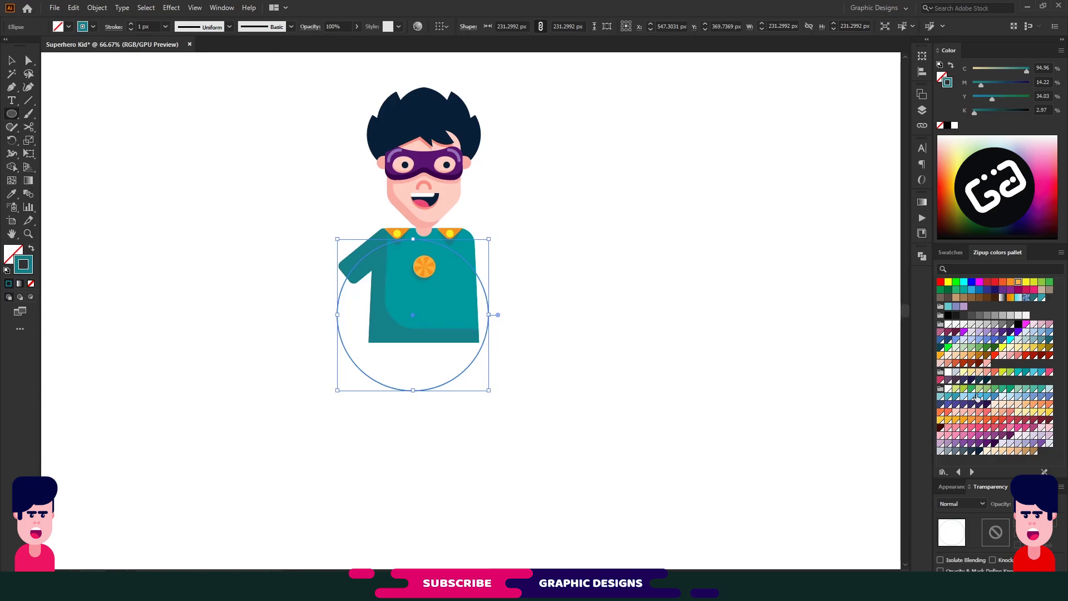
{"action": "left_click", "coordinate": [965, 412]}
{"action": "left_click", "coordinate": [131, 24]}
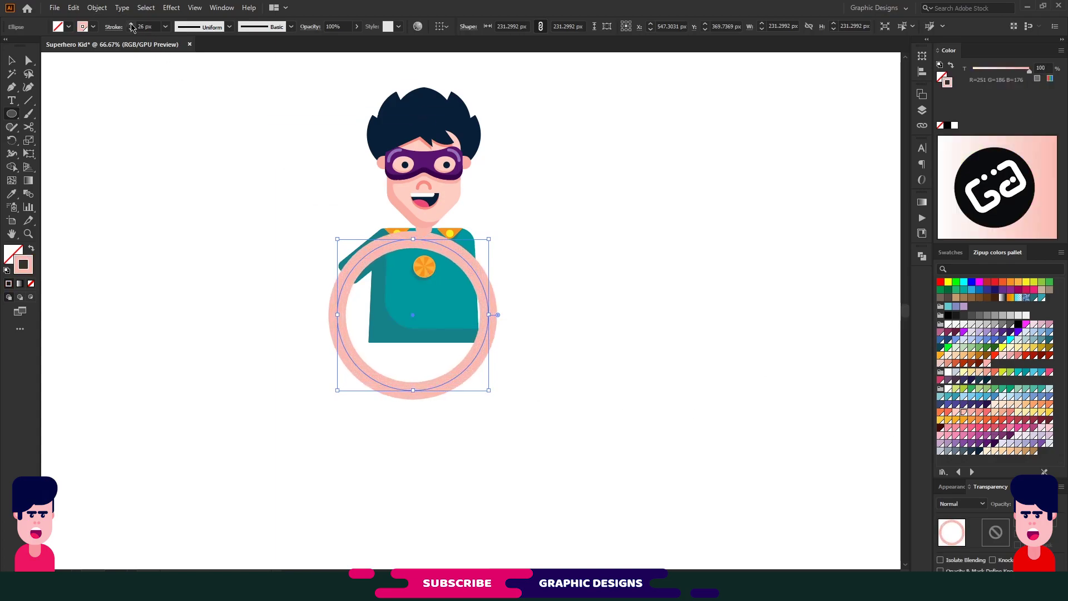
{"action": "left_click", "coordinate": [132, 25]}
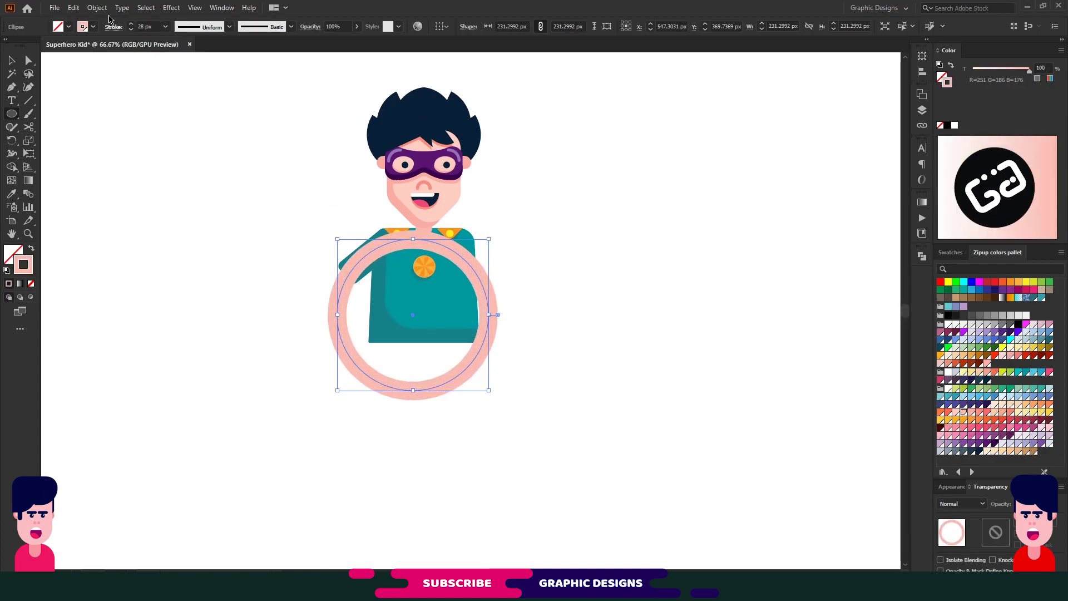
{"action": "left_click", "coordinate": [97, 8]}
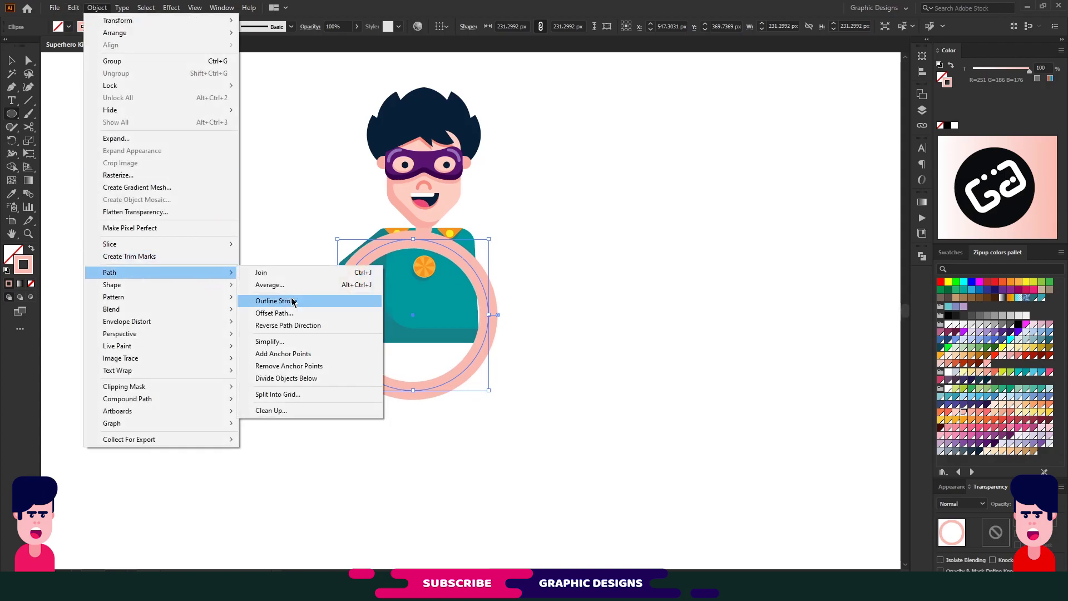
{"action": "left_click", "coordinate": [281, 298]}
{"action": "key", "text": "v"}
{"action": "left_click_drag", "start_coordinate": [499, 400], "coordinate": [485, 385]}
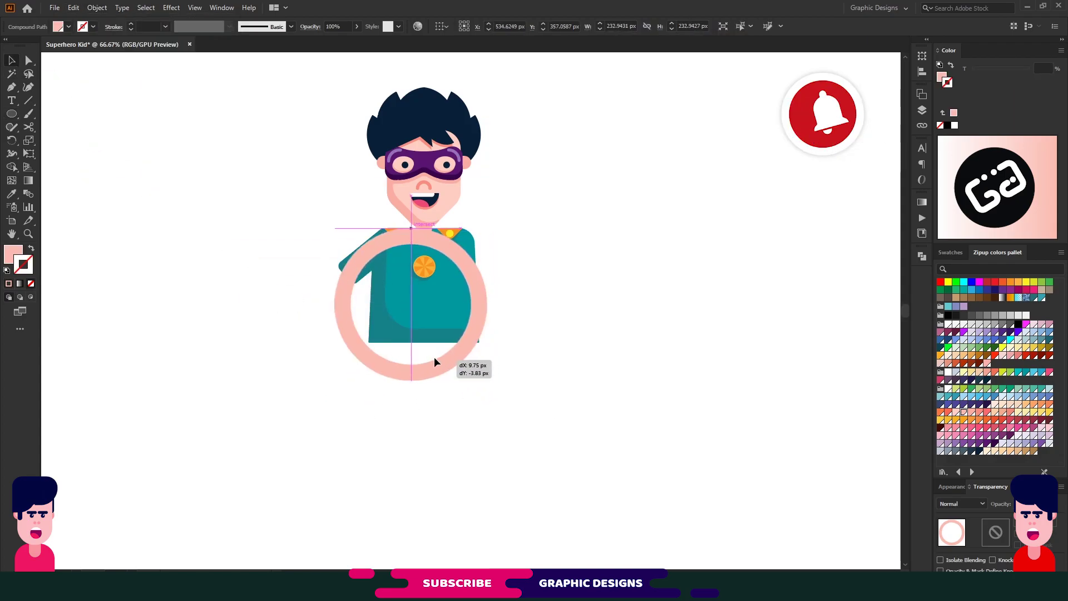
Position the ring under the sleeve and trim its right part away with a rectangle using Minus Front
{"action": "left_click", "coordinate": [357, 261]}
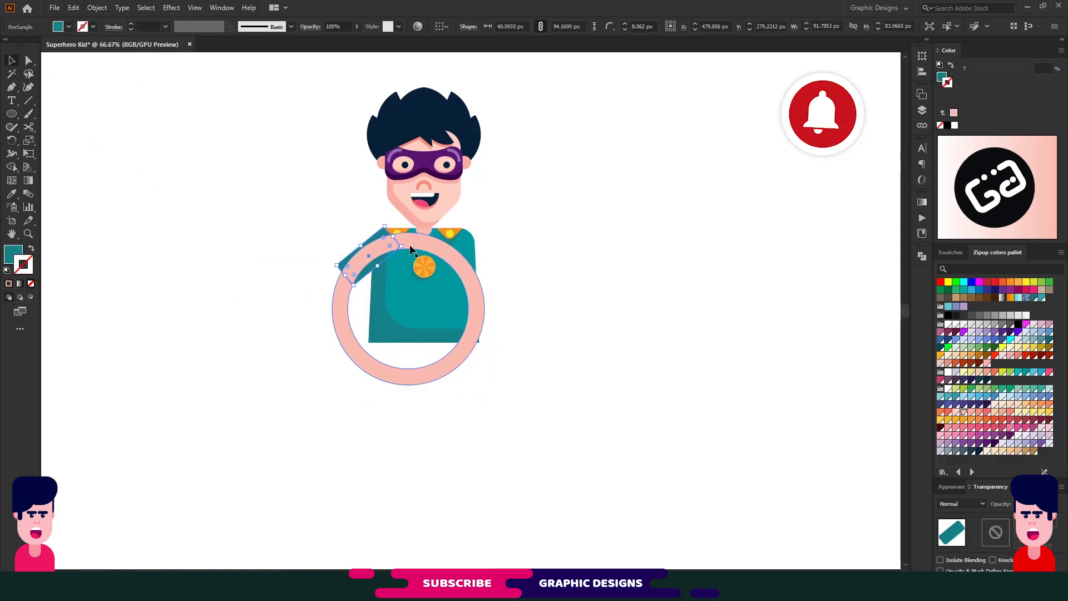
{"action": "left_click", "coordinate": [347, 340]}
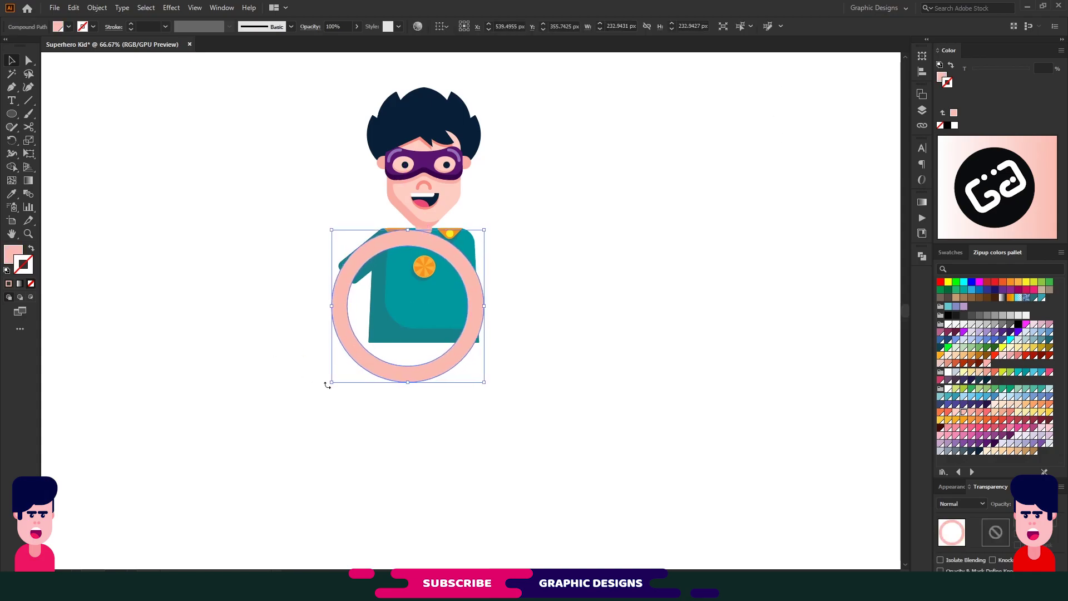
{"action": "left_click_drag", "start_coordinate": [331, 382], "coordinate": [384, 372]}
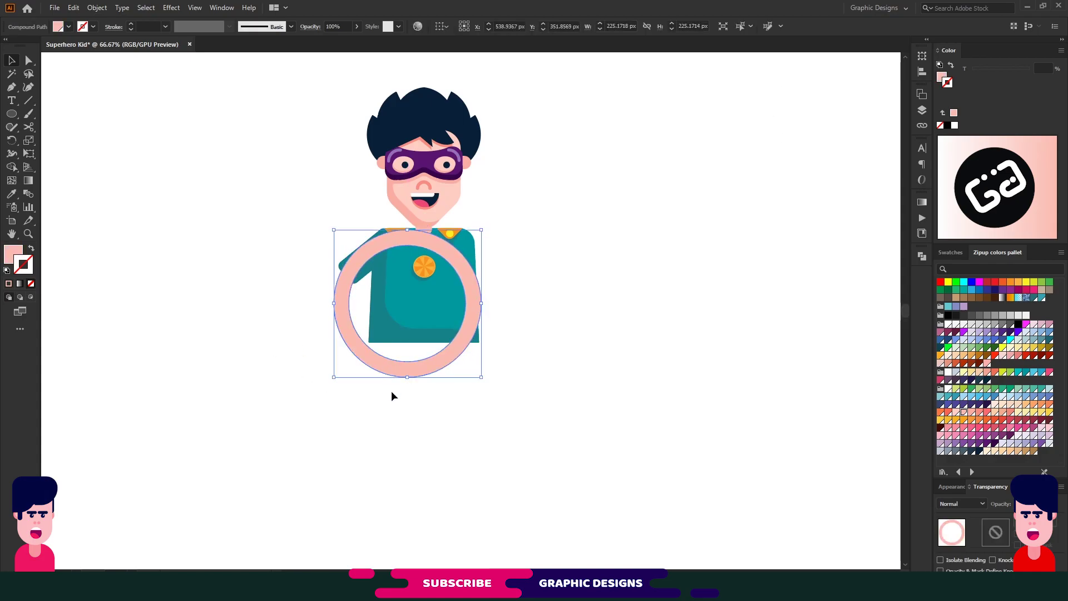
{"action": "key", "text": "m"}
{"action": "left_click_drag", "start_coordinate": [370, 209], "coordinate": [549, 419]}
{"action": "key", "text": "v"}
{"action": "left_click_drag", "start_coordinate": [462, 382], "coordinate": [456, 382]}
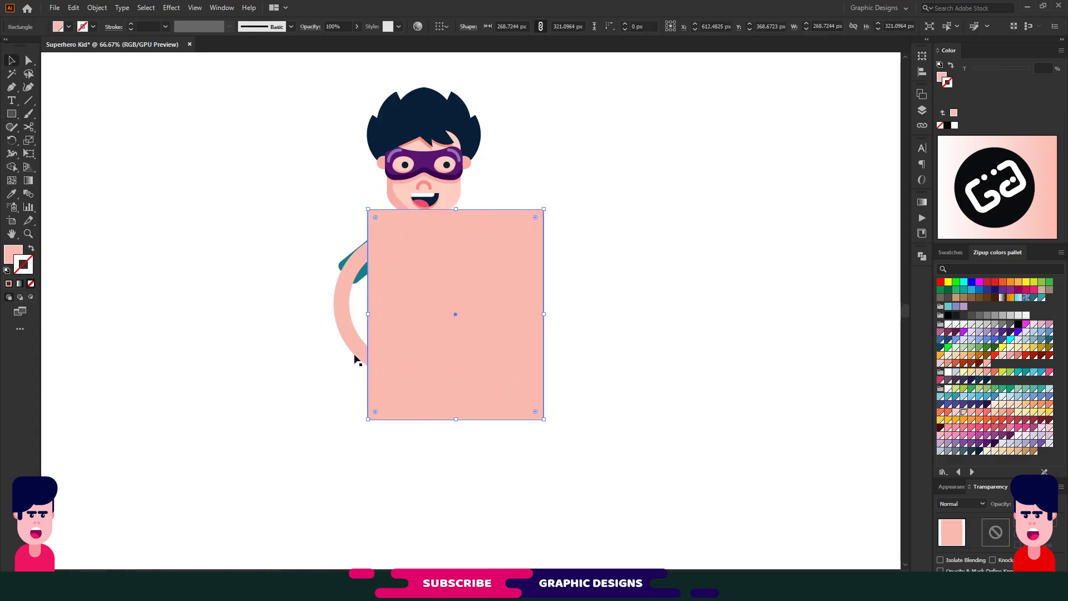
{"action": "left_click", "coordinate": [353, 358], "text": "shift"}
{"action": "left_click", "coordinate": [922, 256]}
{"action": "left_click", "coordinate": [813, 281]}
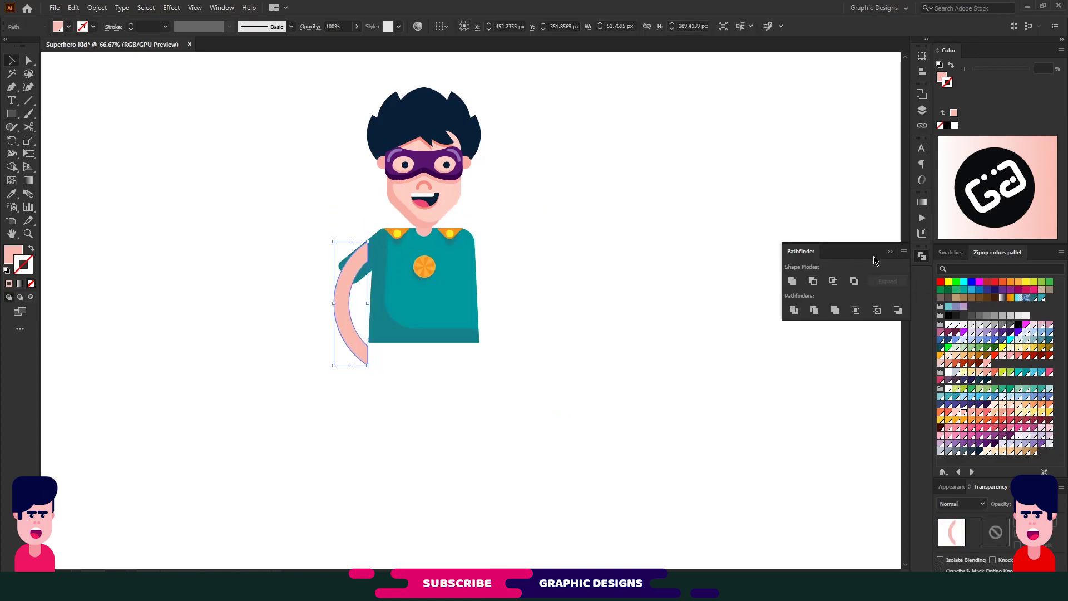
{"action": "left_click", "coordinate": [591, 341]}
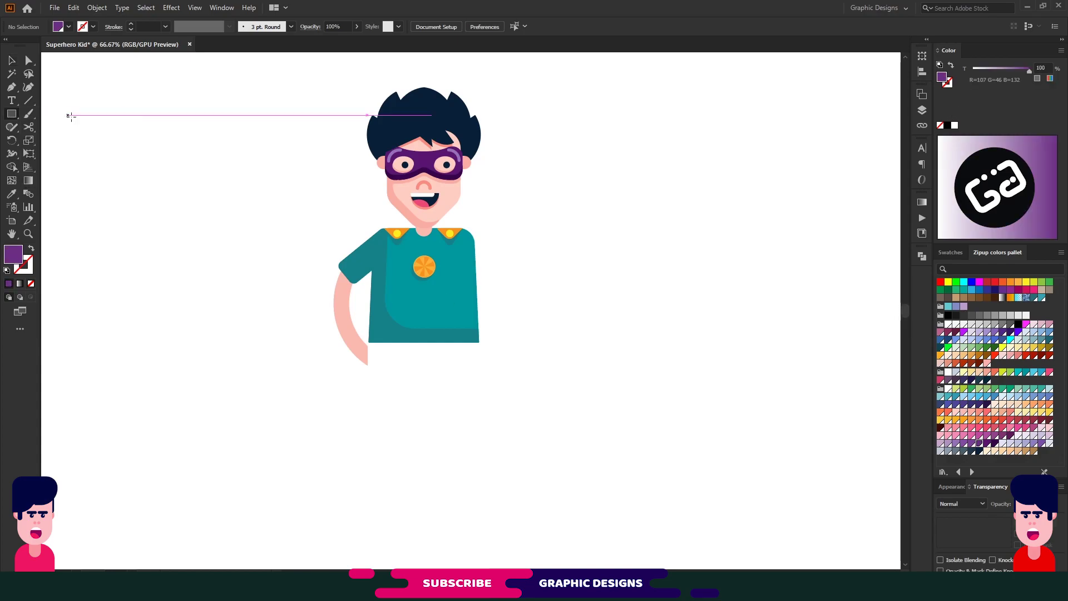
Draw a darker purple rounded trapezoid cuff and rotate it 45 degrees
{"action": "mouse_move", "coordinate": [175, 151]}
{"action": "left_mouse_down"}
{"action": "mouse_move", "coordinate": [232, 225]}
{"action": "mouse_move", "coordinate": [182, 225]}
{"action": "mouse_move", "coordinate": [195, 212]}
{"action": "left_mouse_up"}
{"action": "key", "text": "a"}
{"action": "left_click", "coordinate": [205, 195]}
{"action": "left_click", "coordinate": [250, 203]}
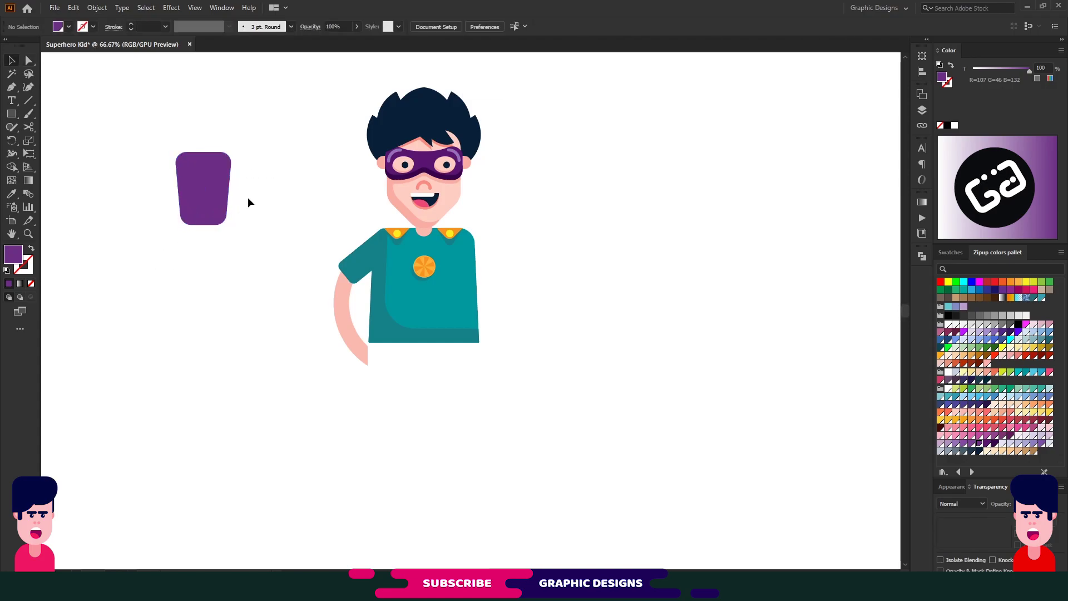
{"action": "left_click", "coordinate": [215, 192]}
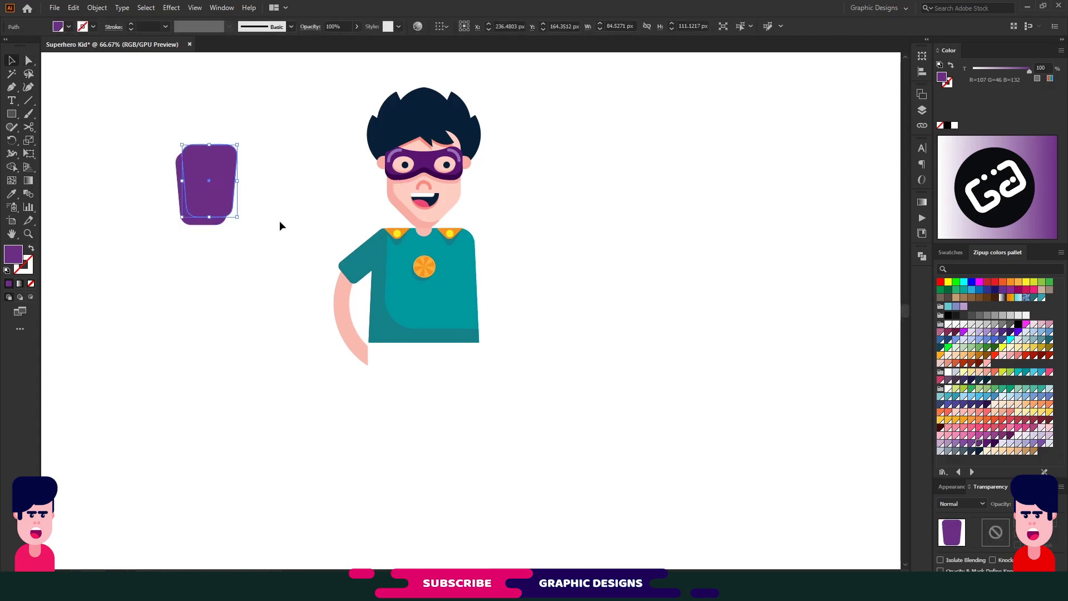
{"action": "left_click_drag", "start_coordinate": [210, 220], "coordinate": [204, 227]}
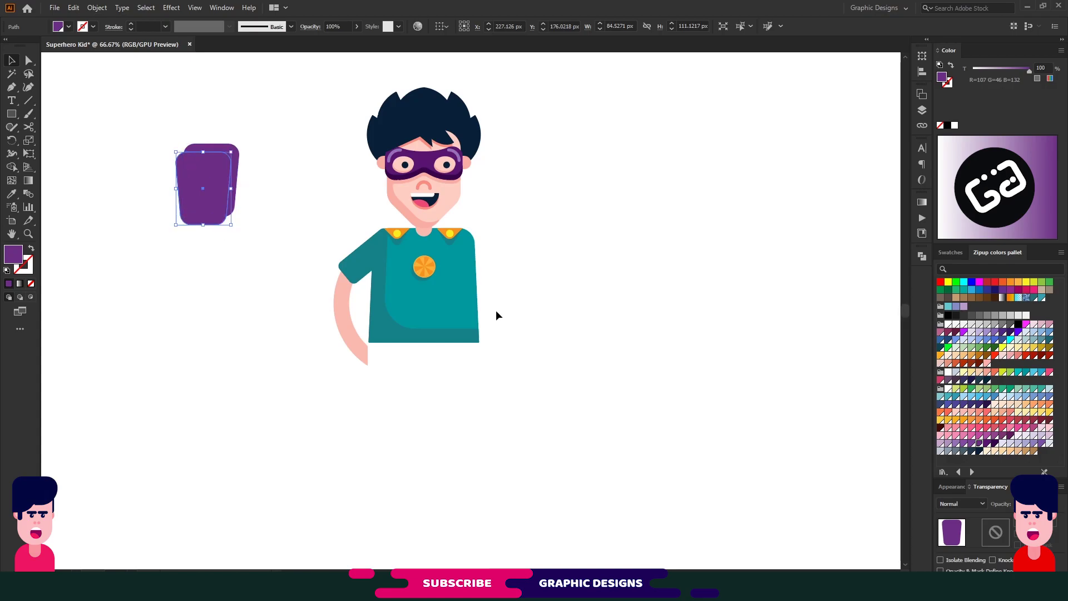
{"action": "left_click", "coordinate": [986, 444]}
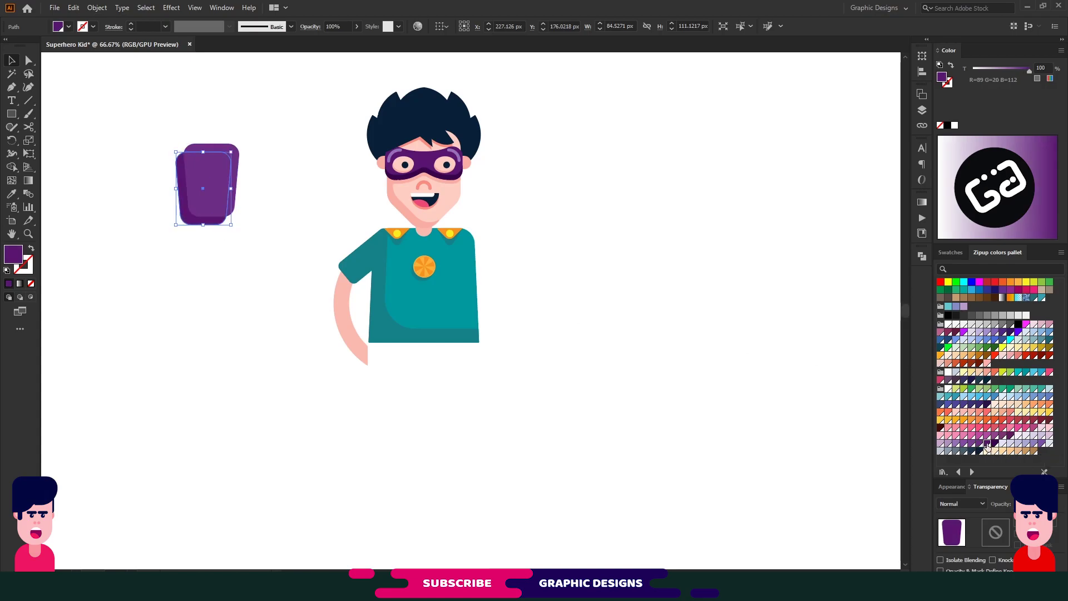
{"action": "left_click_drag", "start_coordinate": [233, 225], "coordinate": [256, 201]}
{"action": "left_click", "coordinate": [232, 265]}
Add a dark purple circle fist tucked behind the cuff
{"action": "key", "text": "l"}
{"action": "mouse_move", "coordinate": [187, 196]}
{"action": "left_mouse_down"}
{"action": "mouse_move", "coordinate": [253, 262]}
{"action": "mouse_move", "coordinate": [231, 238]}
{"action": "left_mouse_up"}
{"action": "key", "text": "v"}
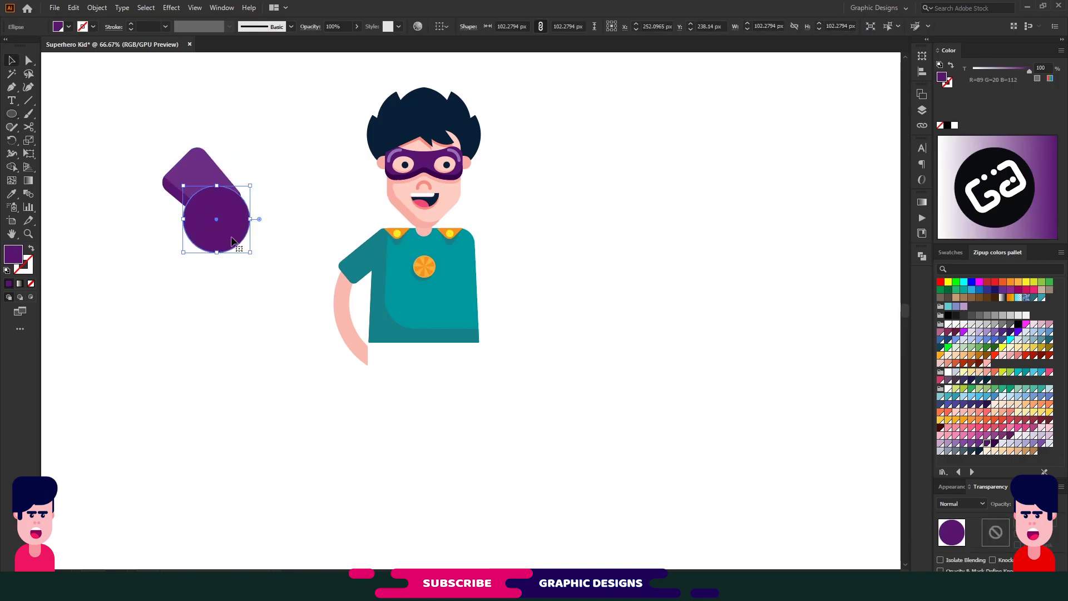
{"action": "left_click", "coordinate": [306, 223]}
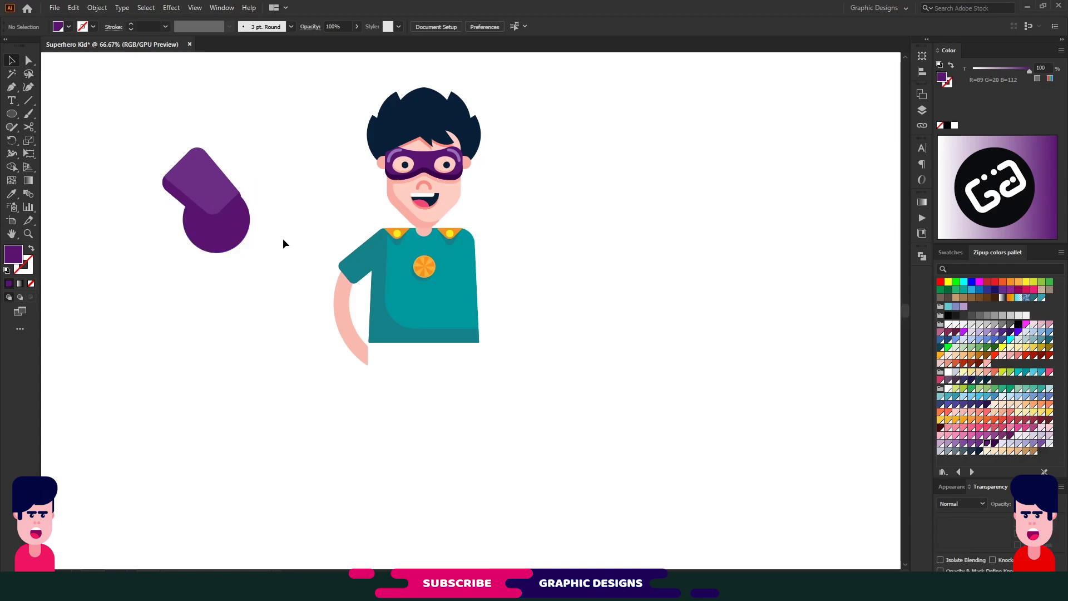
{"action": "left_click_drag", "start_coordinate": [245, 234], "coordinate": [243, 233]}
{"action": "left_click", "coordinate": [995, 443]}
{"action": "left_click", "coordinate": [219, 298]}
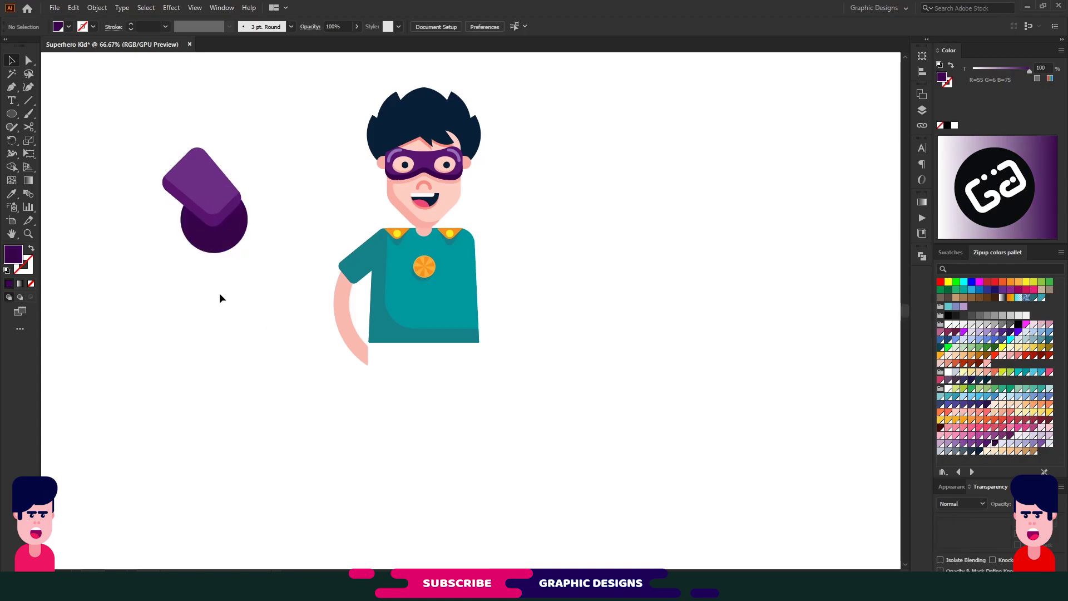
{"action": "key", "text": "ctrl+z"}
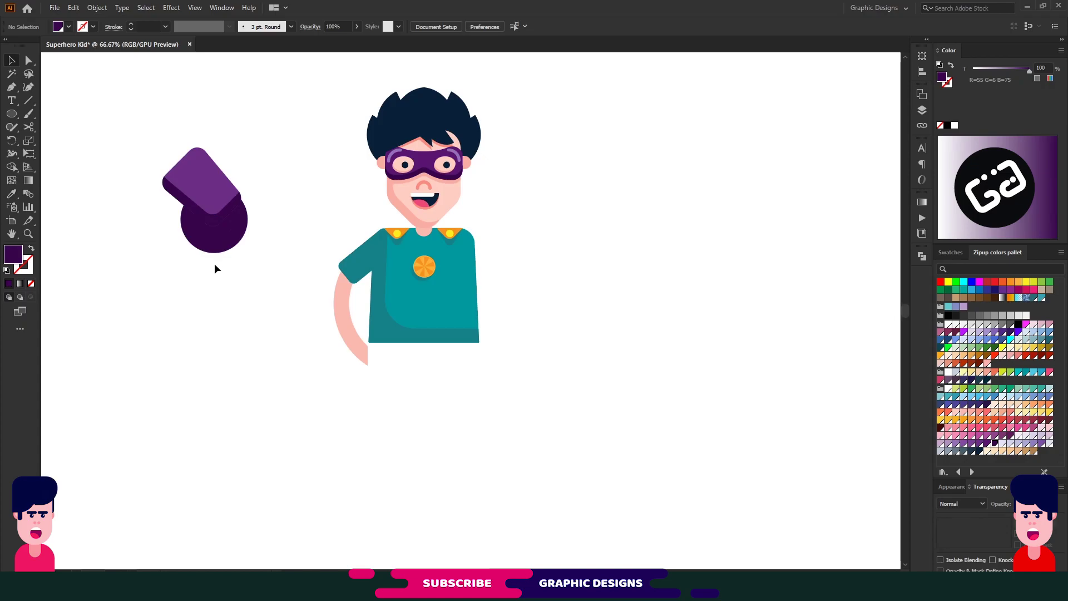
{"action": "left_click_drag", "start_coordinate": [223, 249], "coordinate": [206, 201]}
Place the glove on the hand, extend the pink arm's end beneath it, and select arm and glove
{"action": "mouse_move", "coordinate": [202, 202]}
{"action": "left_mouse_down"}
{"action": "mouse_move", "coordinate": [405, 368]}
{"action": "mouse_move", "coordinate": [371, 351]}
{"action": "mouse_move", "coordinate": [376, 377]}
{"action": "mouse_move", "coordinate": [384, 360]}
{"action": "mouse_move", "coordinate": [361, 358]}
{"action": "left_mouse_up"}
{"action": "left_click", "coordinate": [415, 391]}
{"action": "key", "text": "a"}
{"action": "left_click", "coordinate": [365, 362]}
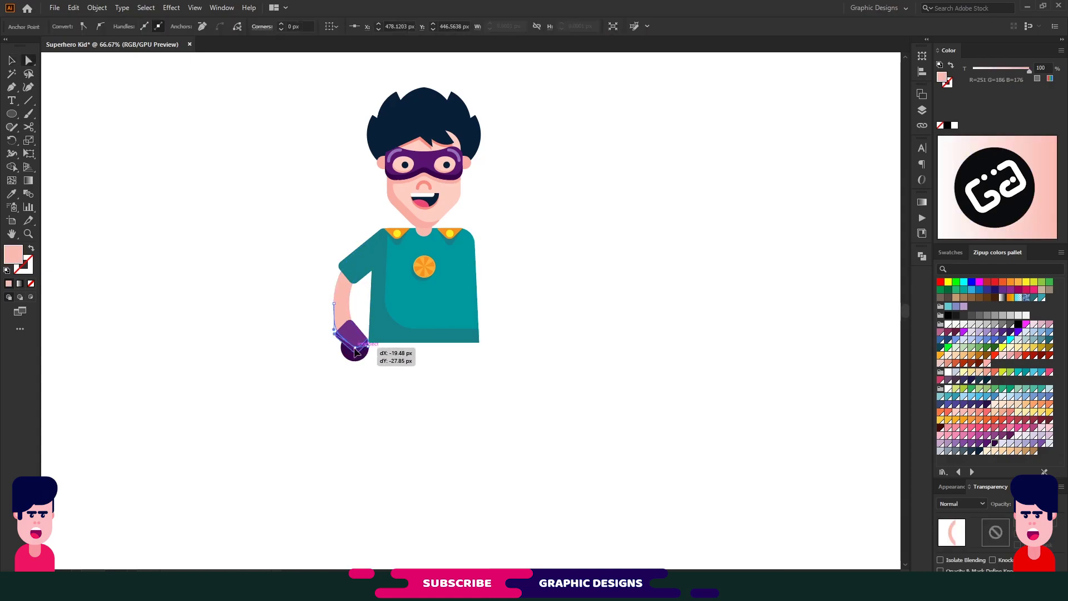
{"action": "left_click", "coordinate": [446, 370]}
{"action": "left_click_drag", "start_coordinate": [361, 357], "coordinate": [376, 370]}
{"action": "left_click", "coordinate": [354, 343]}
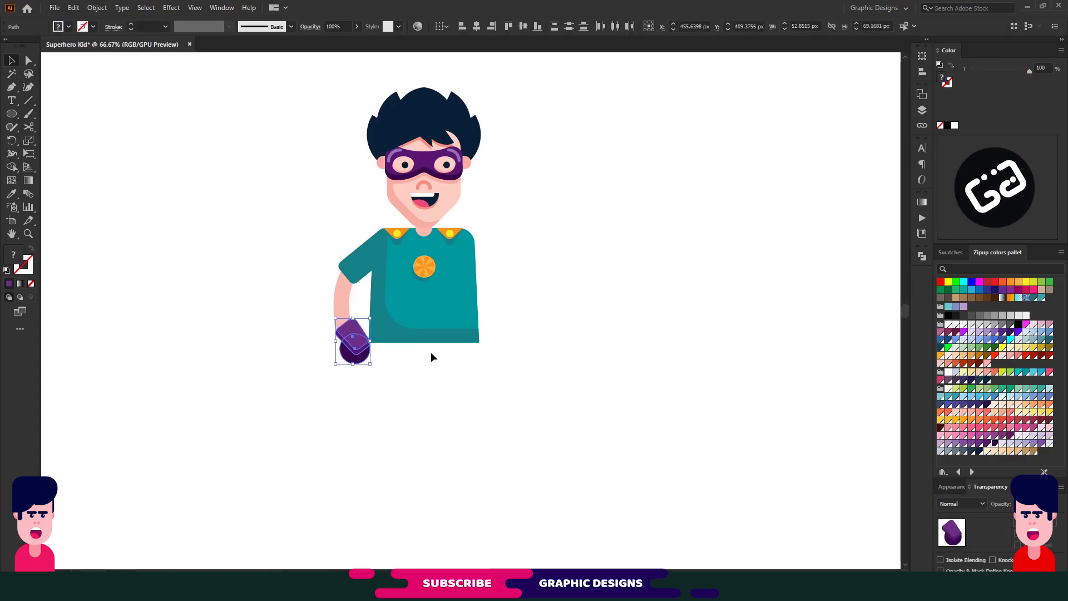
{"action": "left_click", "coordinate": [443, 393]}
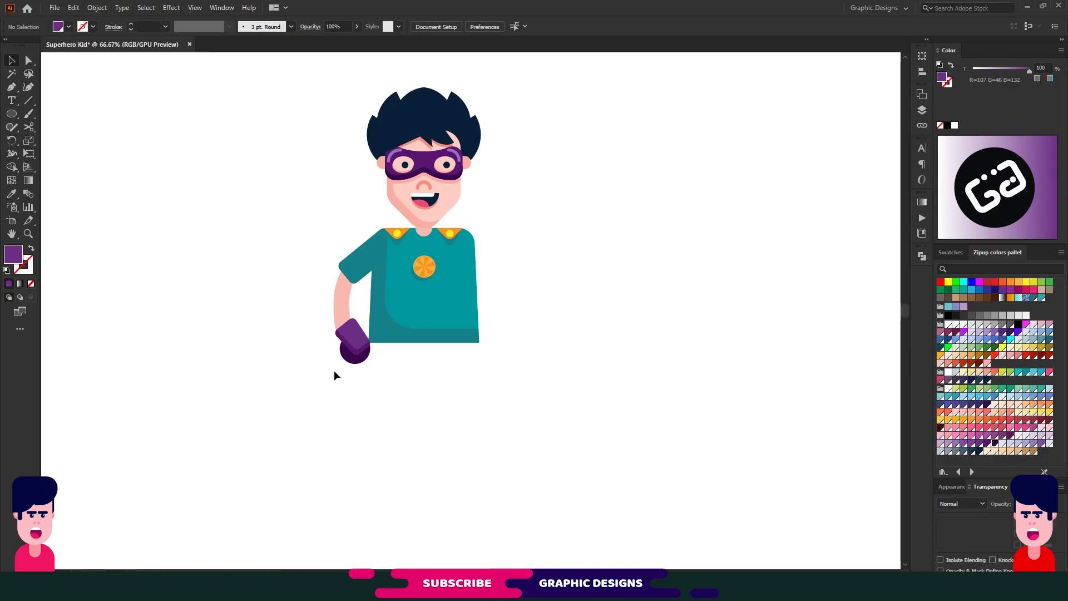
{"action": "left_click_drag", "start_coordinate": [327, 368], "coordinate": [382, 231]}
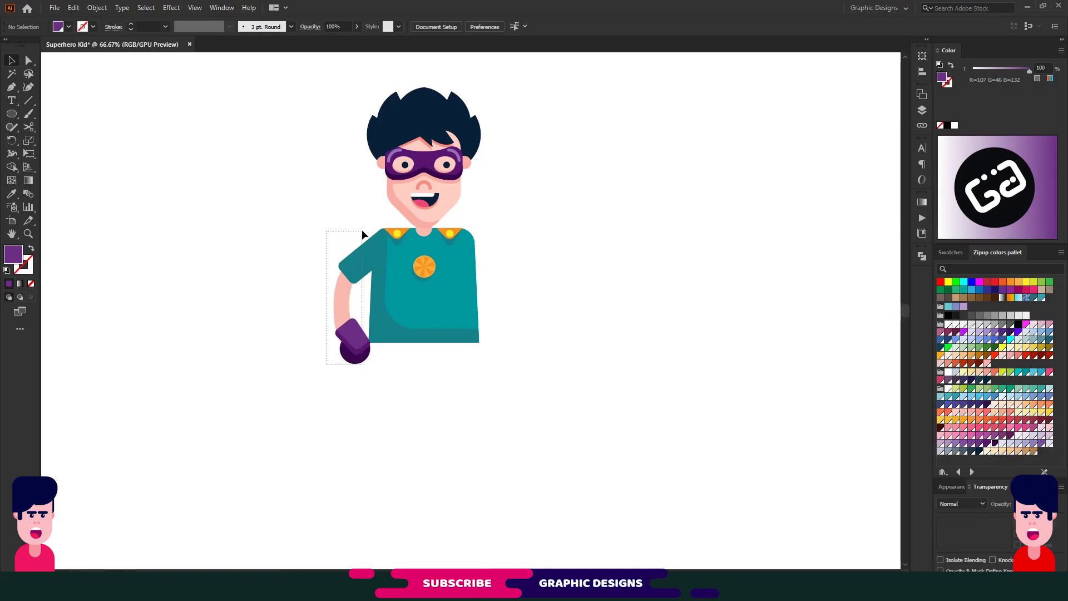
Reflect a copy of the gloved arm and move it to the body's right side
{"action": "right_click", "coordinate": [367, 260]}
{"action": "left_click", "coordinate": [523, 432]}
{"action": "left_click", "coordinate": [625, 369]}
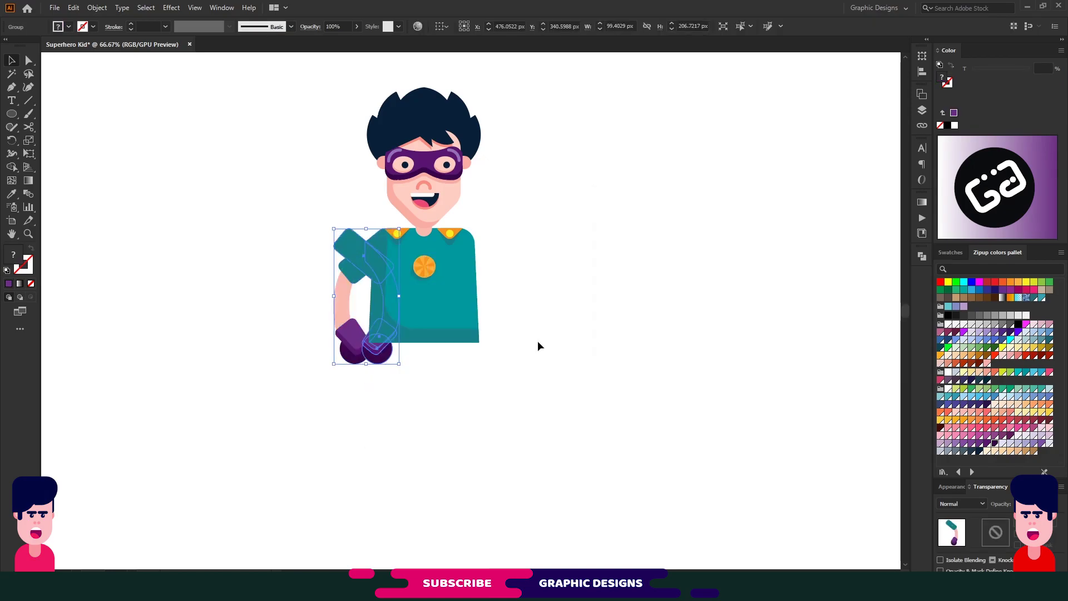
{"action": "left_click_drag", "start_coordinate": [347, 249], "coordinate": [463, 249]}
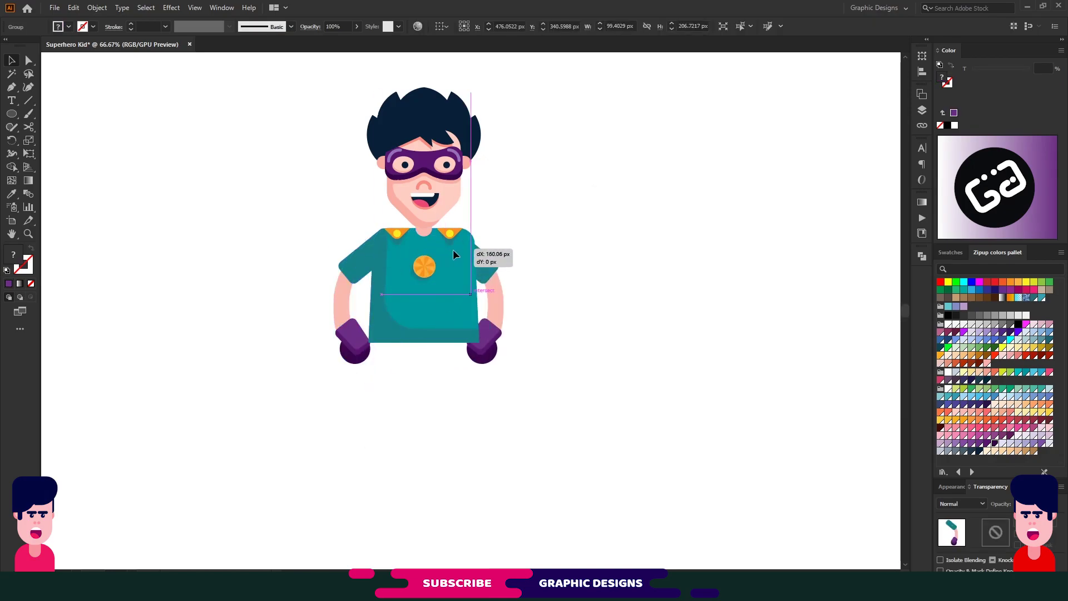
{"action": "left_click", "coordinate": [565, 273]}
Enlarge the whole character, centre it on the artboard, and draw a small waist band
{"action": "mouse_move", "coordinate": [548, 114]}
{"action": "left_mouse_down"}
{"action": "mouse_move", "coordinate": [317, 370]}
{"action": "mouse_move", "coordinate": [318, 409]}
{"action": "mouse_move", "coordinate": [418, 388]}
{"action": "left_mouse_up"}
{"action": "left_click", "coordinate": [264, 357]}
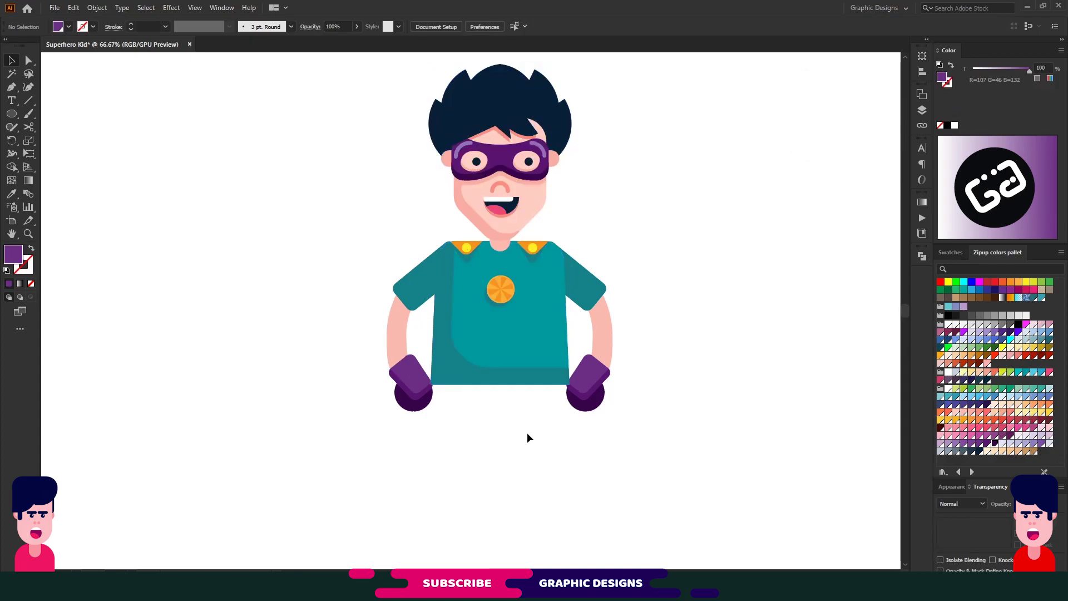
{"action": "key", "text": "m"}
{"action": "mouse_move", "coordinate": [425, 379]}
{"action": "left_mouse_down"}
{"action": "mouse_move", "coordinate": [574, 399]}
{"action": "mouse_move", "coordinate": [434, 387]}
{"action": "left_mouse_up"}
Make the waist band a white rounded belt and centre a dark navy buckle on it
{"action": "left_click", "coordinate": [948, 372]}
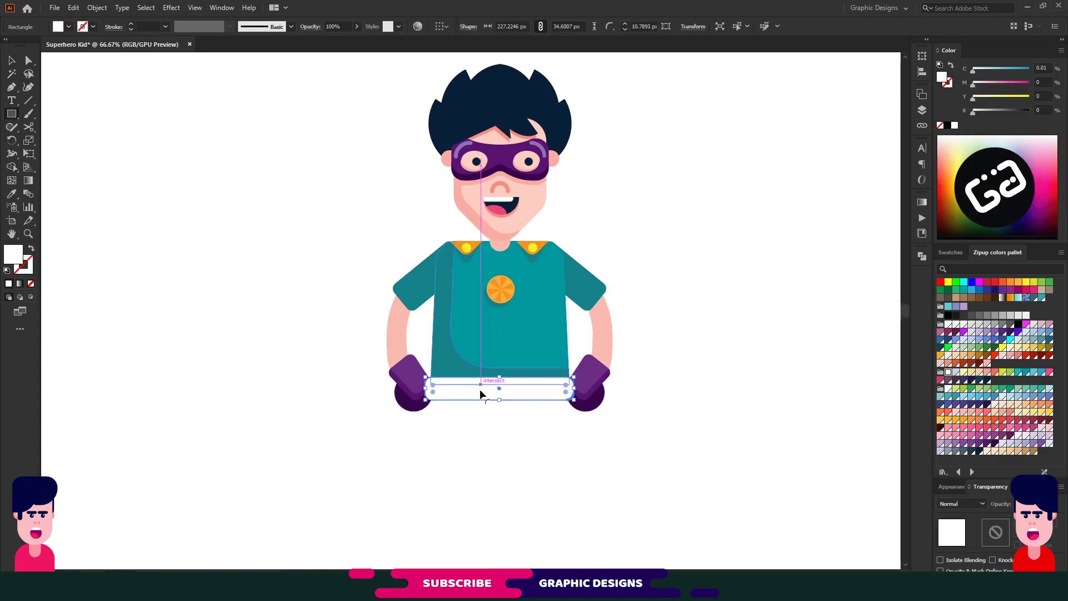
{"action": "key", "text": "v"}
{"action": "left_click", "coordinate": [502, 449]}
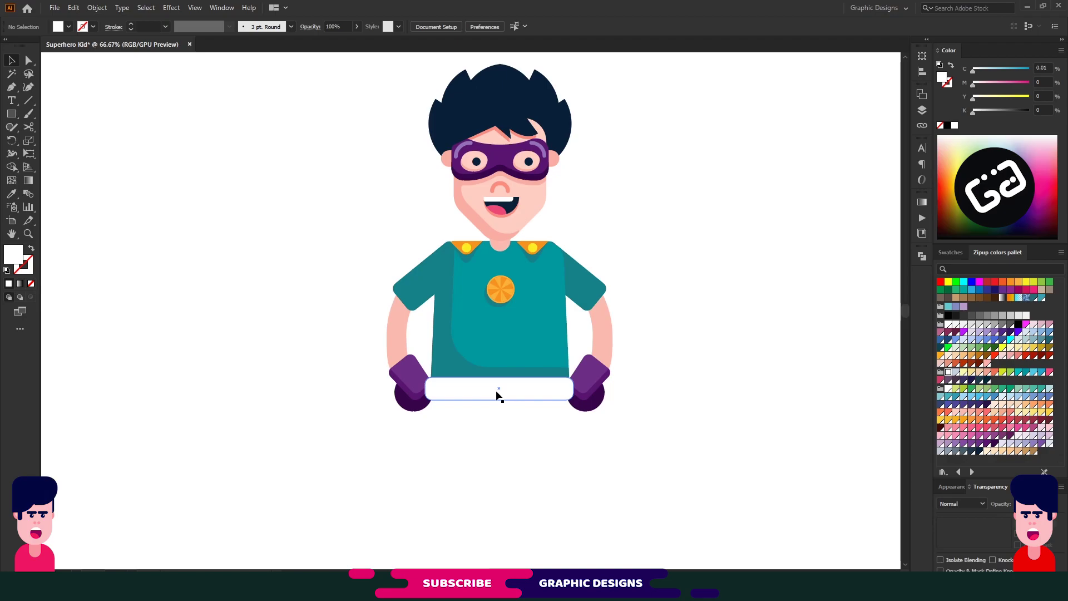
{"action": "left_click", "coordinate": [979, 450]}
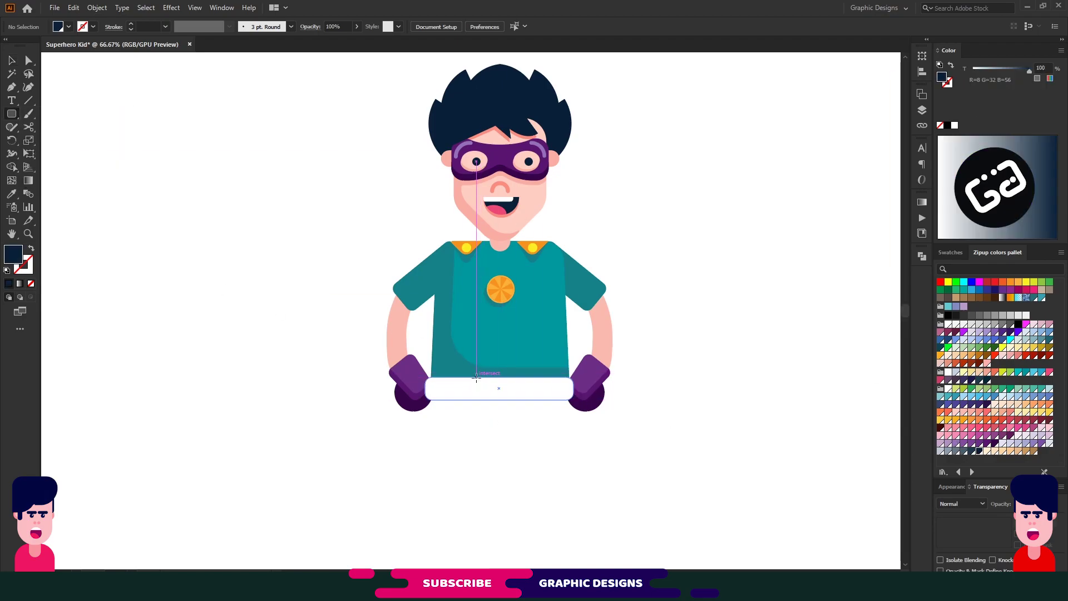
{"action": "left_click_drag", "start_coordinate": [481, 377], "coordinate": [523, 401]}
{"action": "key", "text": "v"}
{"action": "left_click", "coordinate": [557, 390], "text": "shift"}
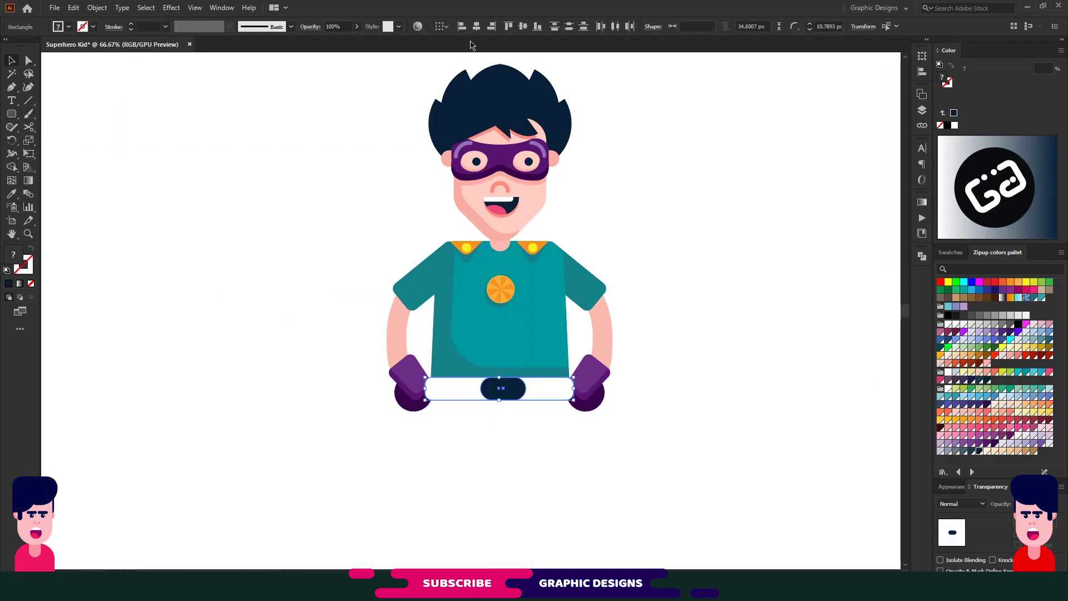
{"action": "left_click", "coordinate": [476, 26]}
{"action": "left_click", "coordinate": [505, 426]}
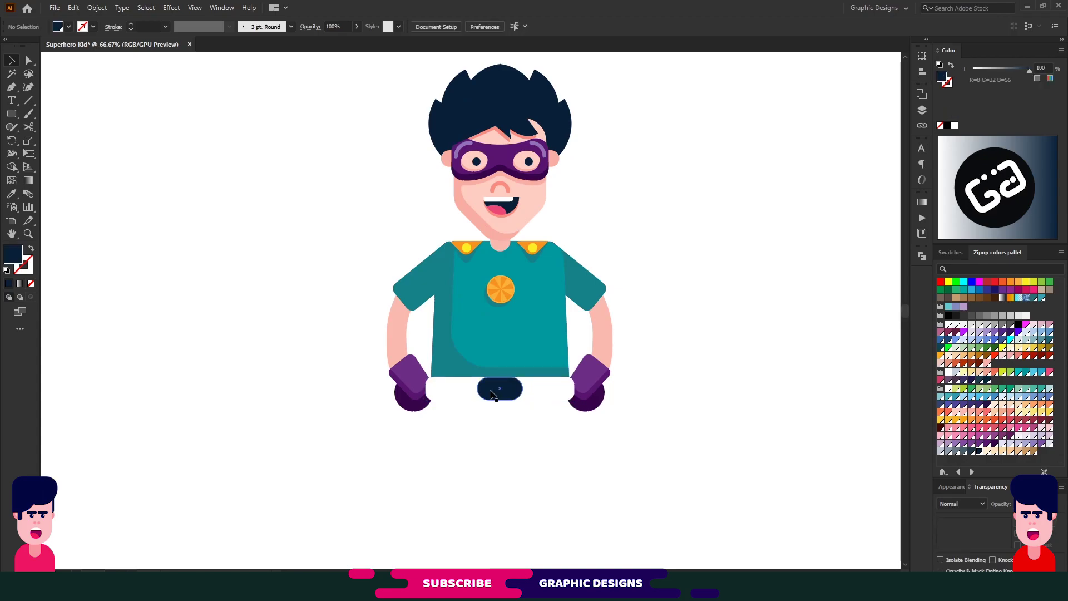
Narrow the navy buckle and shrink the whole character
{"action": "key", "text": "ctrl+z"}
{"action": "left_click", "coordinate": [487, 444]}
{"action": "key", "text": "ctrl+a"}
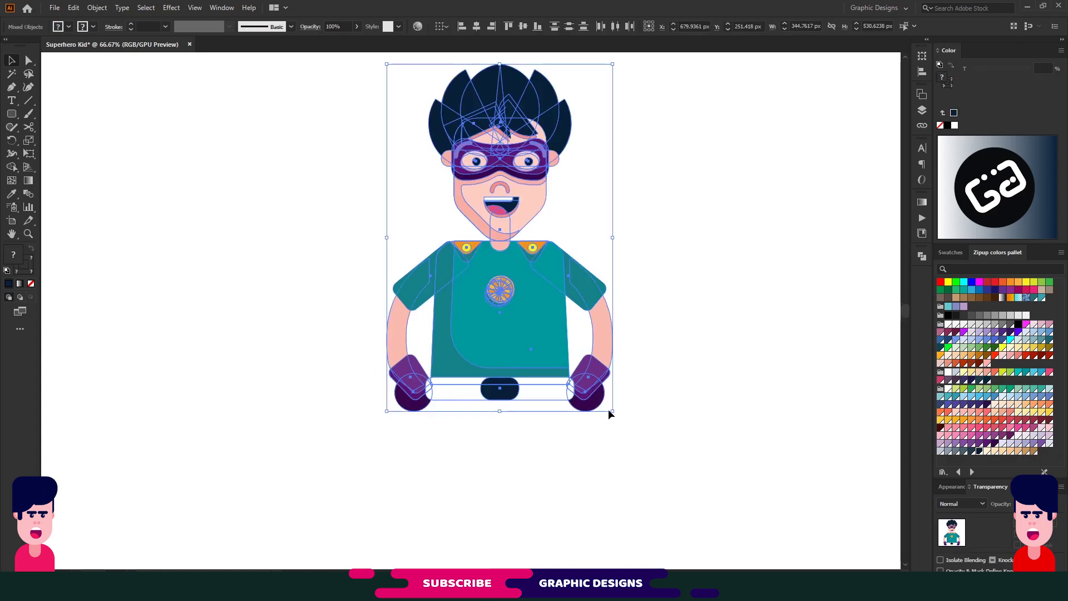
{"action": "left_click_drag", "start_coordinate": [609, 410], "coordinate": [549, 314]}
{"action": "key", "text": "ctrl+shift+a"}
{"action": "key", "text": "m"}
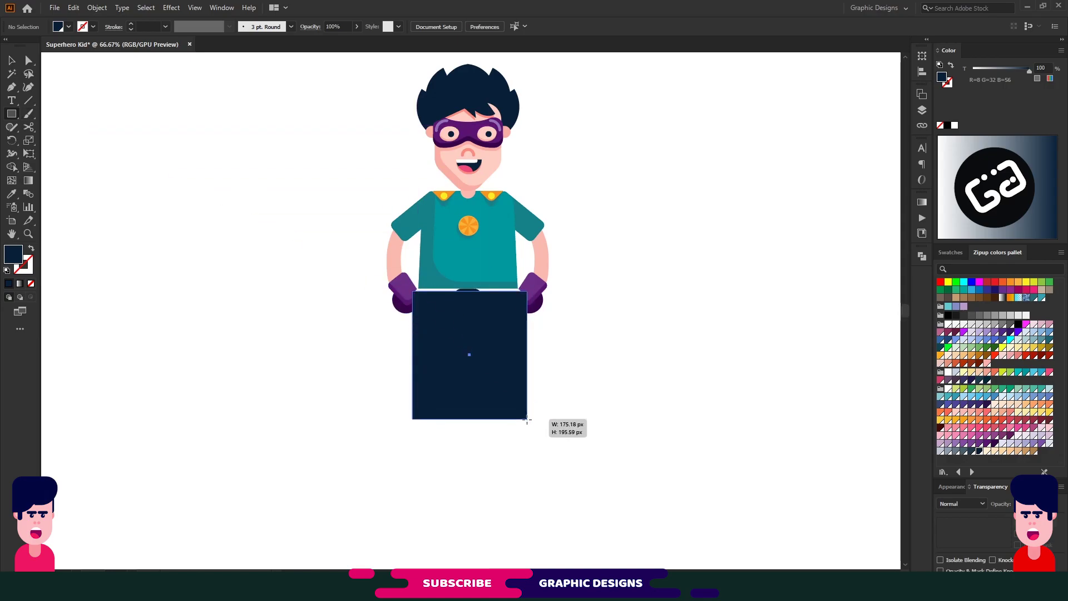
Draw a shirt-teal rectangle over the lower body, sent behind the belt and gloves
{"action": "left_click_drag", "start_coordinate": [413, 291], "coordinate": [528, 418]}
{"action": "key", "text": "i"}
{"action": "left_click", "coordinate": [445, 262]}
{"action": "key", "text": "v"}
{"action": "key", "text": "ctrl+shift+bracketleft"}
Cut a tall ellipse from the rectangle's bottom with Pathfinder Minus Front to form two legs
{"action": "key", "text": "l"}
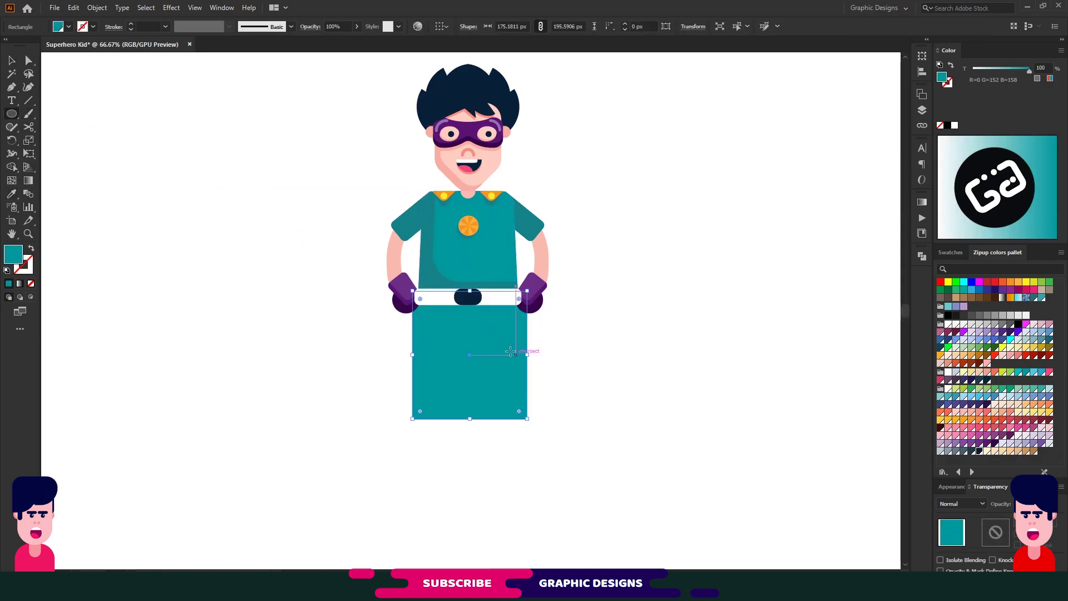
{"action": "mouse_move", "coordinate": [456, 321]}
{"action": "left_mouse_down"}
{"action": "mouse_move", "coordinate": [503, 419]}
{"action": "mouse_move", "coordinate": [501, 487]}
{"action": "left_mouse_up"}
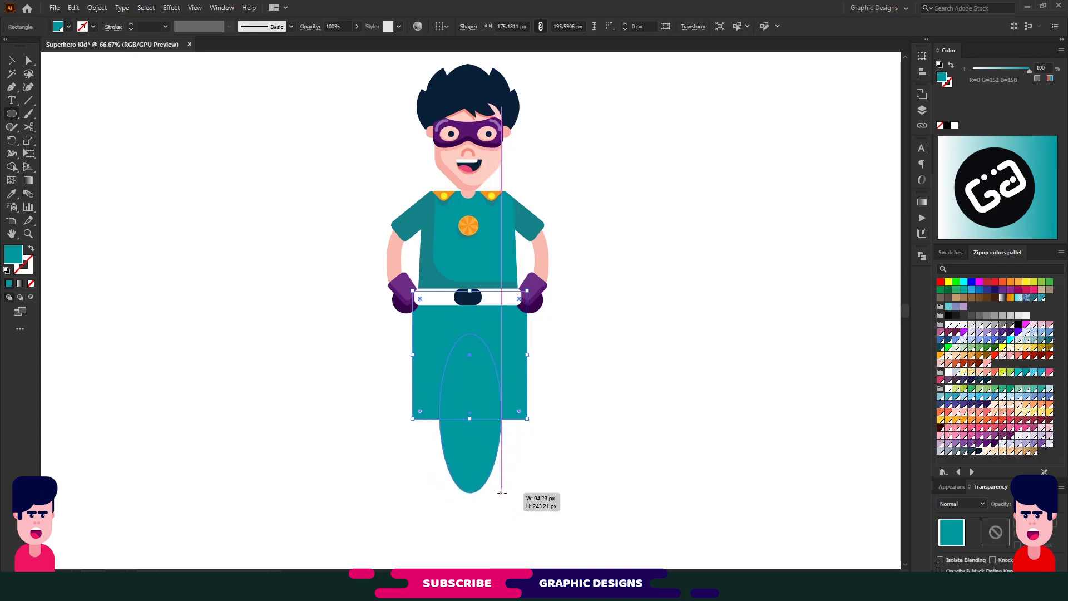
{"action": "left_click_drag", "start_coordinate": [501, 485], "coordinate": [501, 499]}
{"action": "key", "text": "v"}
{"action": "left_click", "coordinate": [922, 258]}
{"action": "left_click", "coordinate": [804, 272]}
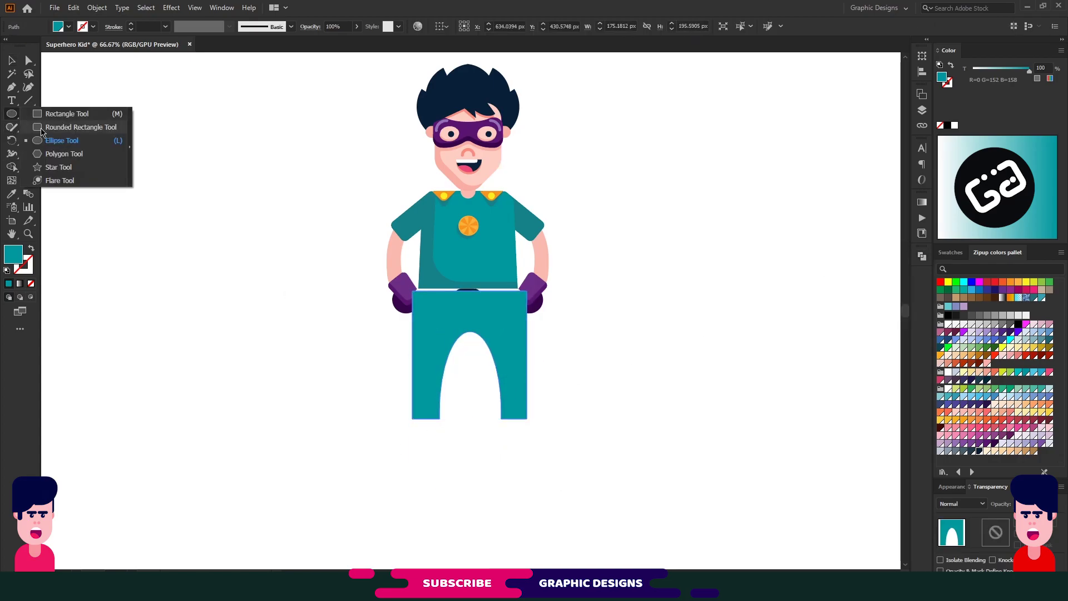
Draw an orange circle, then tilt and squeeze it into an ellipse over the left leg
{"action": "left_click_drag", "start_coordinate": [11, 113], "coordinate": [62, 139]}
{"action": "left_click", "coordinate": [1018, 281]}
{"action": "key", "text": "ctrl+z"}
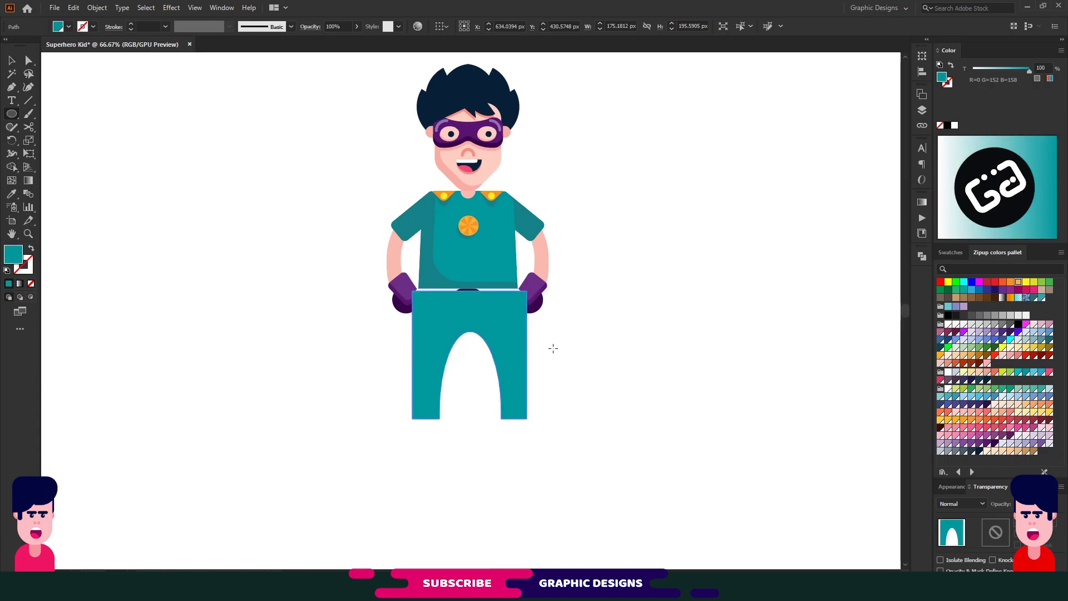
{"action": "left_click_drag", "start_coordinate": [591, 272], "coordinate": [683, 370]}
{"action": "left_click", "coordinate": [1018, 281]}
{"action": "key", "text": "v"}
{"action": "left_click_drag", "start_coordinate": [599, 332], "coordinate": [344, 360]}
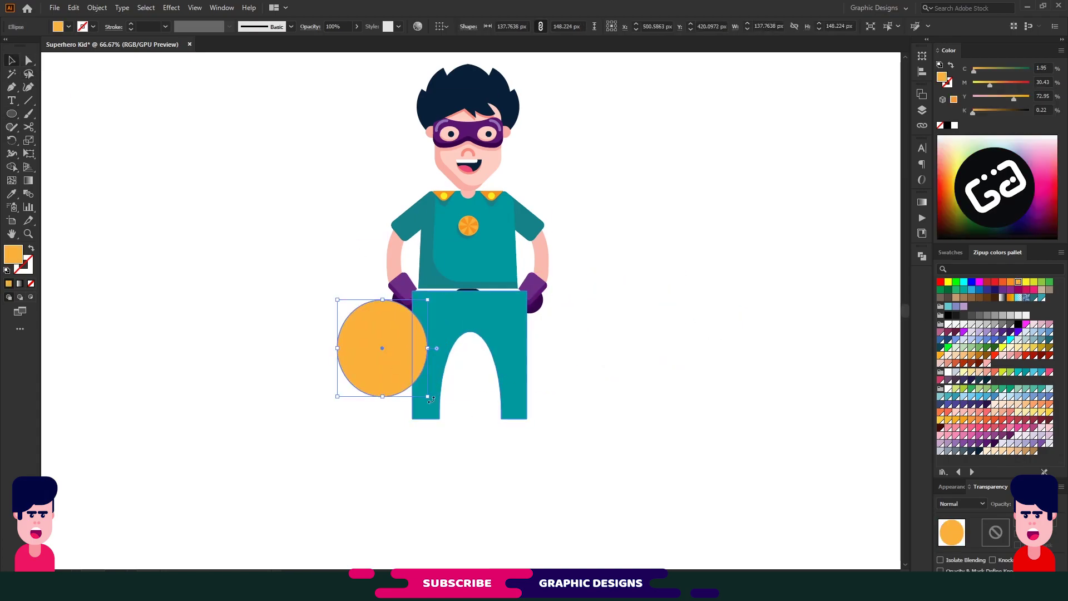
{"action": "left_click_drag", "start_coordinate": [430, 398], "coordinate": [462, 379]}
{"action": "left_click_drag", "start_coordinate": [400, 362], "coordinate": [419, 367]}
{"action": "mouse_move", "coordinate": [473, 393]}
{"action": "left_mouse_down"}
{"action": "mouse_move", "coordinate": [465, 385]}
{"action": "mouse_move", "coordinate": [477, 358]}
{"action": "mouse_move", "coordinate": [442, 370]}
{"action": "left_mouse_up"}
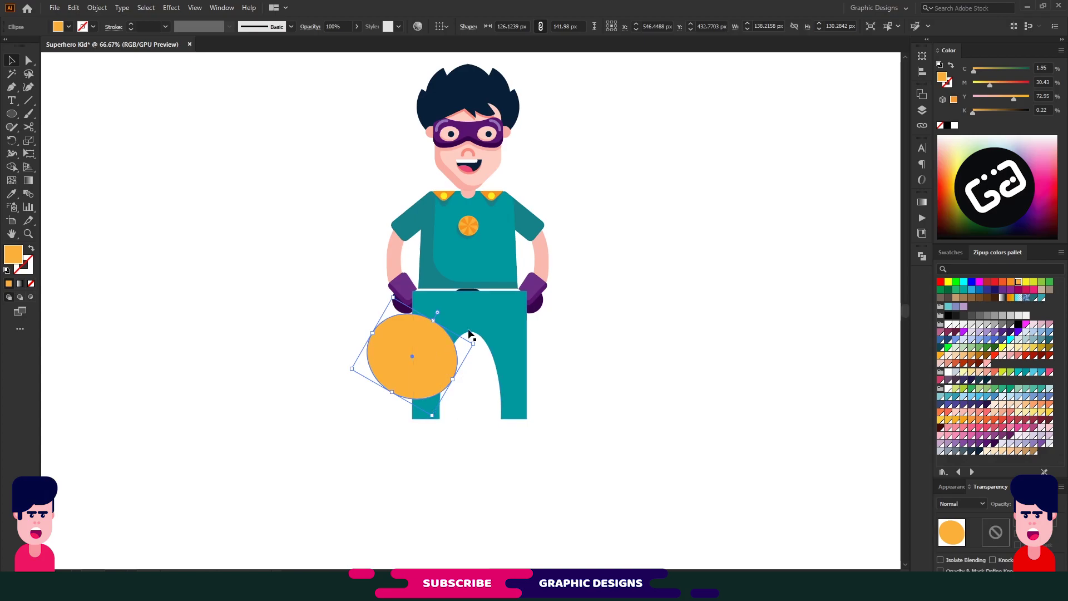
Divide the pants with the orange ellipse, ungroup, and delete the part outside the pants
{"action": "left_click", "coordinate": [490, 311], "text": "shift"}
{"action": "left_click", "coordinate": [922, 256]}
{"action": "left_click", "coordinate": [790, 306]}
{"action": "right_click", "coordinate": [435, 346]}
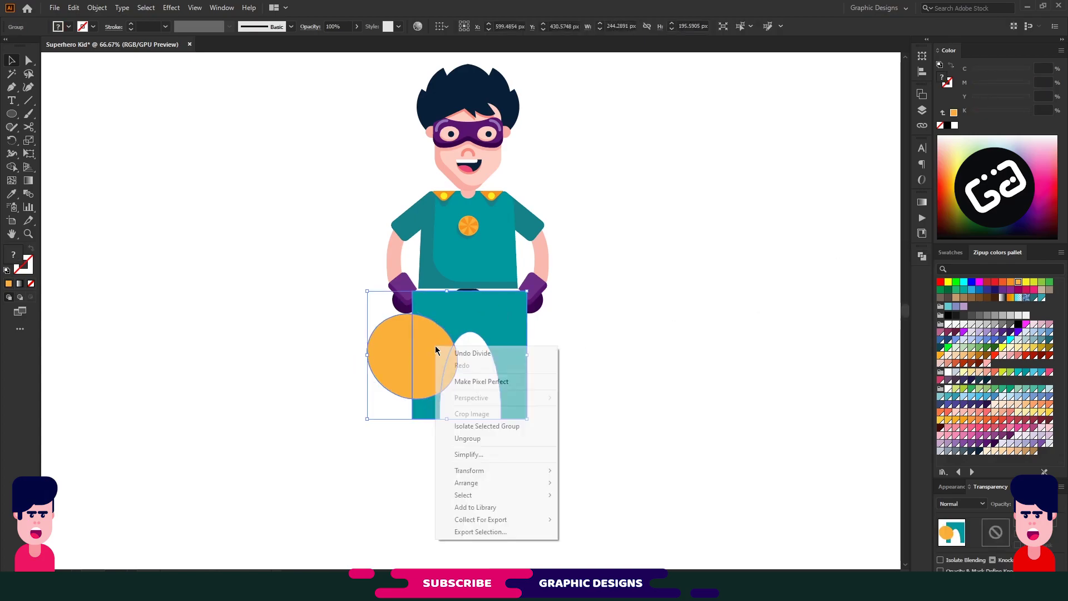
{"action": "left_click", "coordinate": [467, 438]}
{"action": "left_click", "coordinate": [389, 357]}
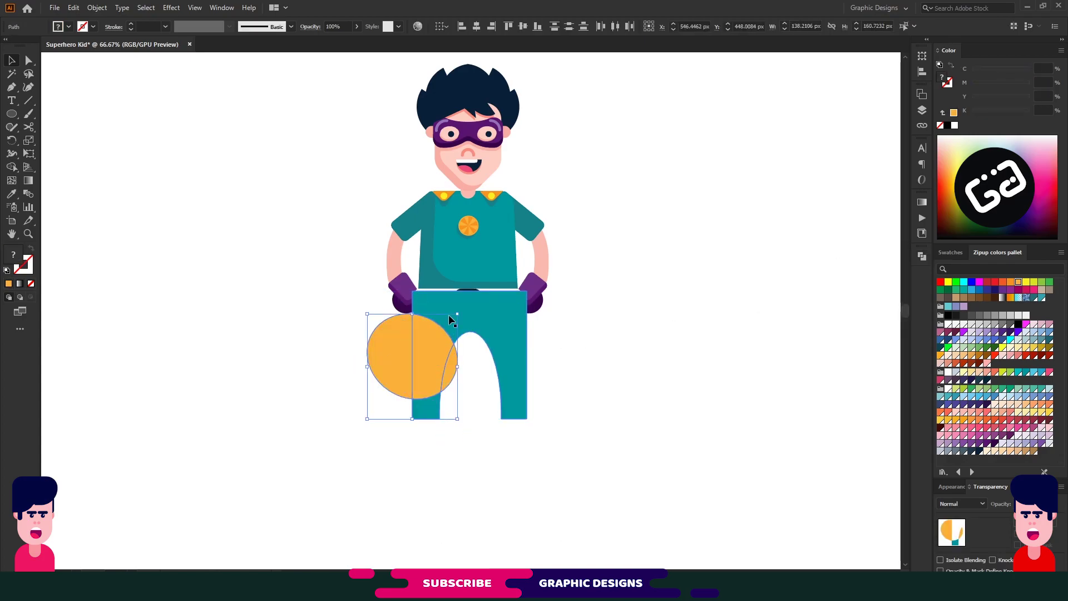
{"action": "key", "text": "Delete"}
Make a mirrored copy of the orange leg piece and move it onto the right leg
{"action": "left_click", "coordinate": [453, 355]}
{"action": "right_click", "coordinate": [452, 358]}
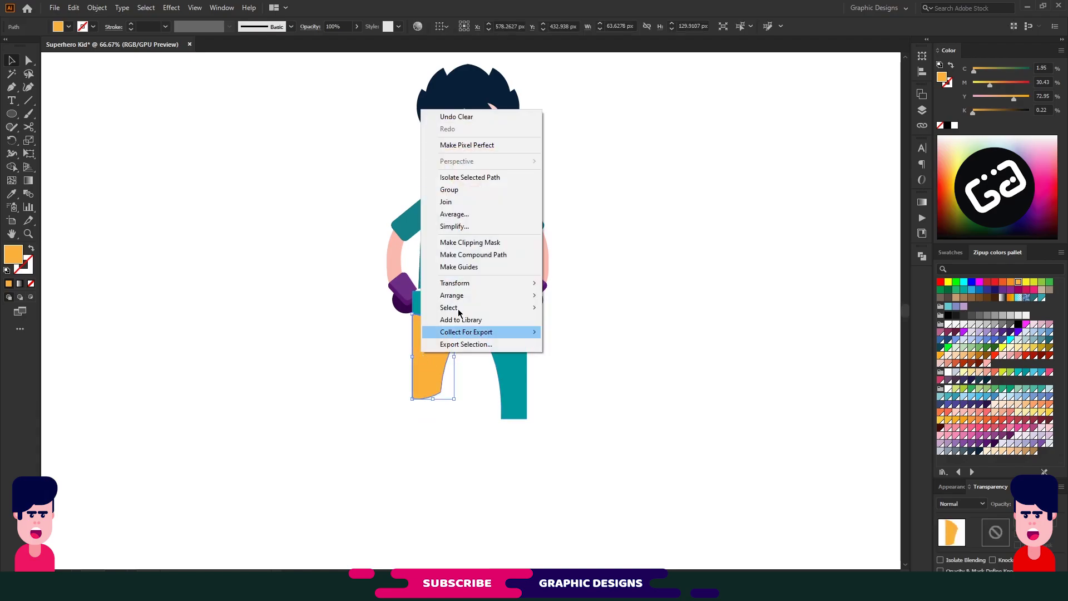
{"action": "left_click", "coordinate": [584, 319]}
{"action": "left_click", "coordinate": [620, 370]}
{"action": "left_click_drag", "start_coordinate": [438, 356], "coordinate": [511, 356]}
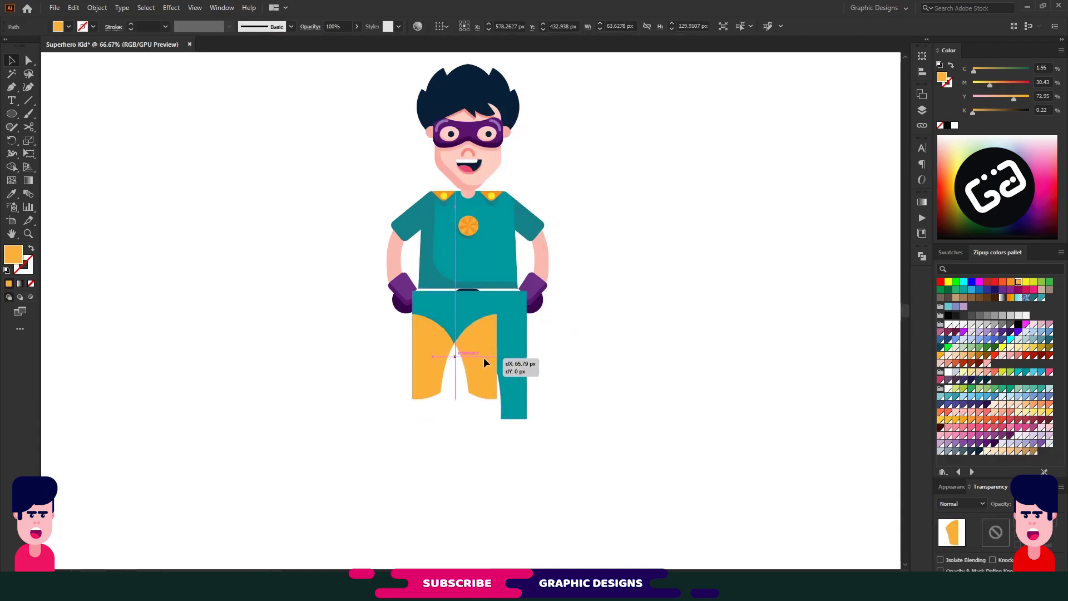
Divide the right side, delete the leftover lower shape, and eyedrop shirt teal onto the pants
{"action": "left_click", "coordinate": [510, 380]}
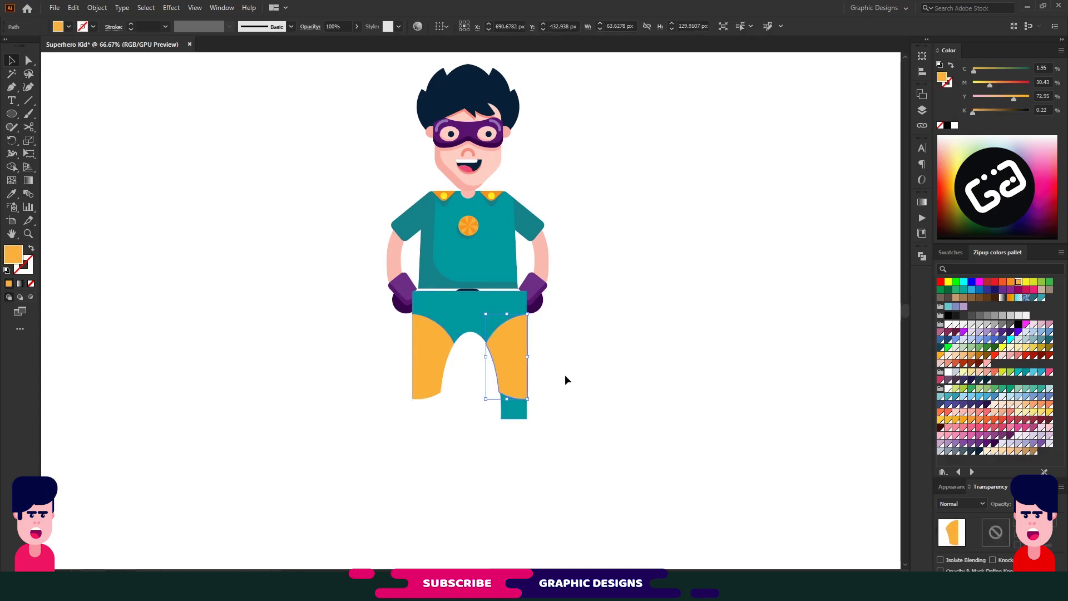
{"action": "left_click", "coordinate": [922, 256]}
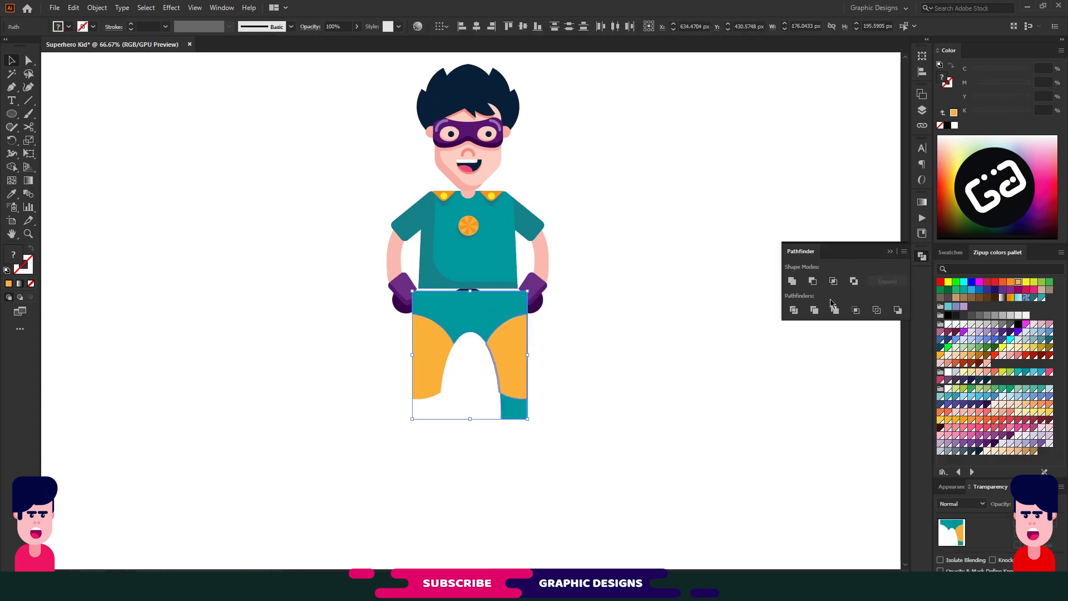
{"action": "left_click", "coordinate": [793, 311]}
{"action": "left_click", "coordinate": [511, 344]}
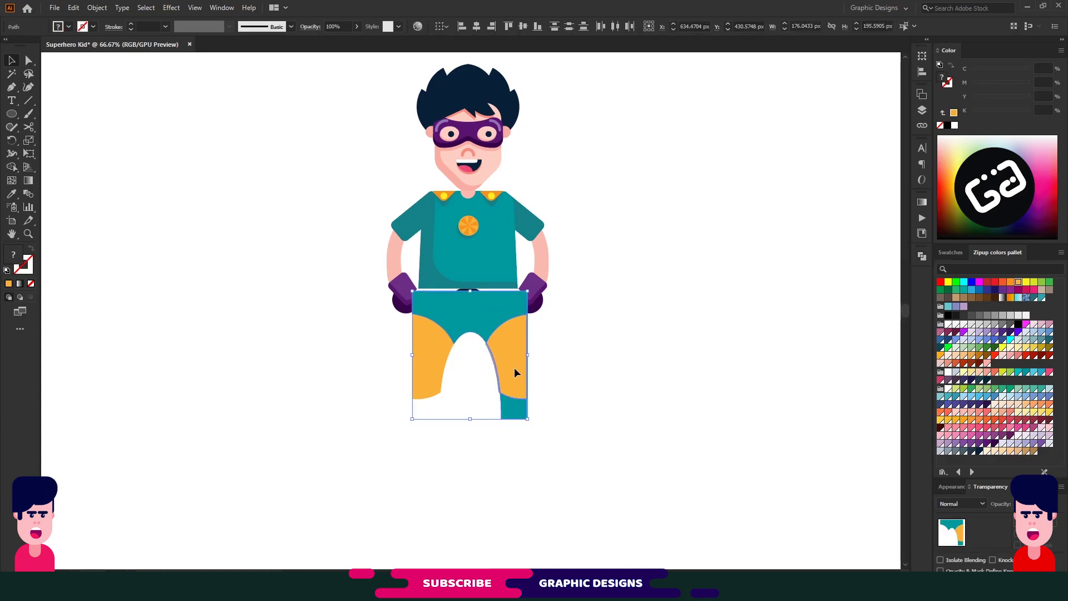
{"action": "key", "text": "Delete"}
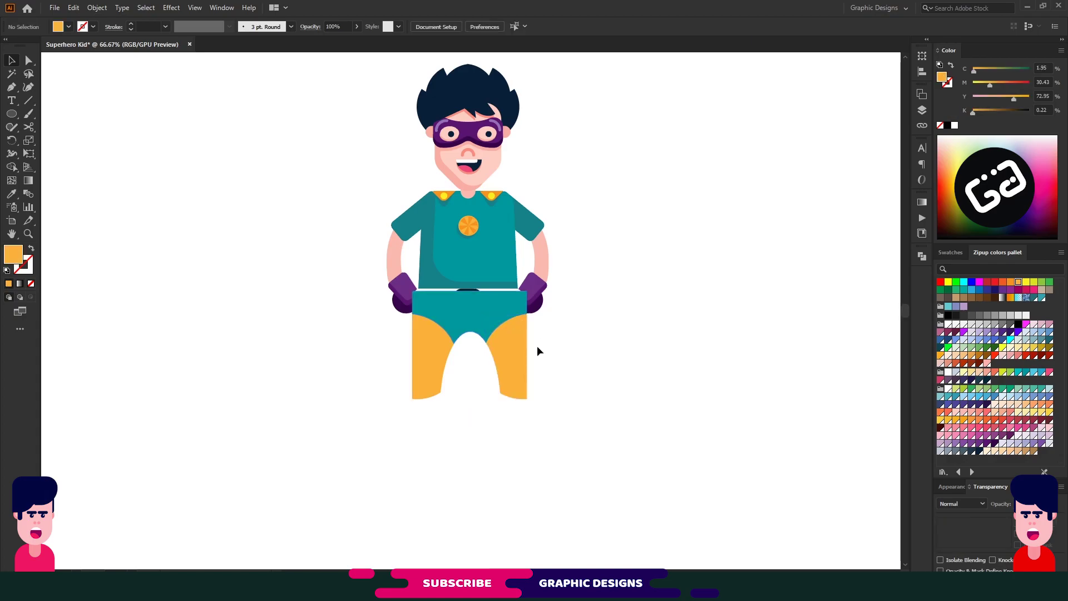
{"action": "left_click", "coordinate": [495, 357]}
{"action": "key", "text": "i"}
{"action": "left_click", "coordinate": [484, 319]}
Colour the briefs yellow-green, group them with the pants behind the belt, and narrow the legs
{"action": "key", "text": "v"}
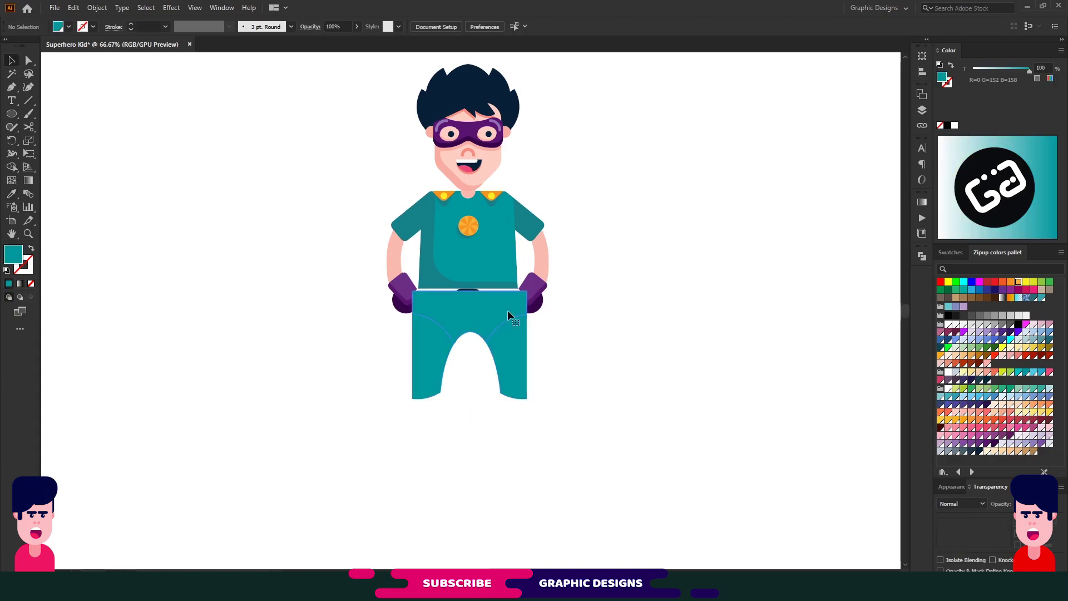
{"action": "left_click", "coordinate": [1019, 282]}
{"action": "left_click", "coordinate": [1004, 372]}
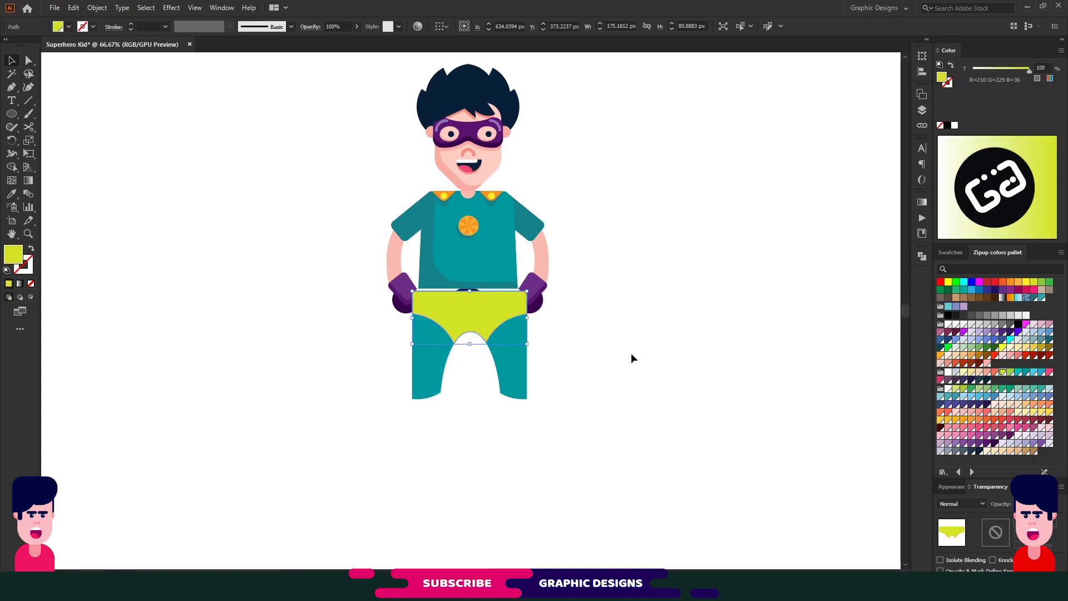
{"action": "left_click", "coordinate": [424, 376], "text": "shift"}
{"action": "key", "text": "ctrl+g"}
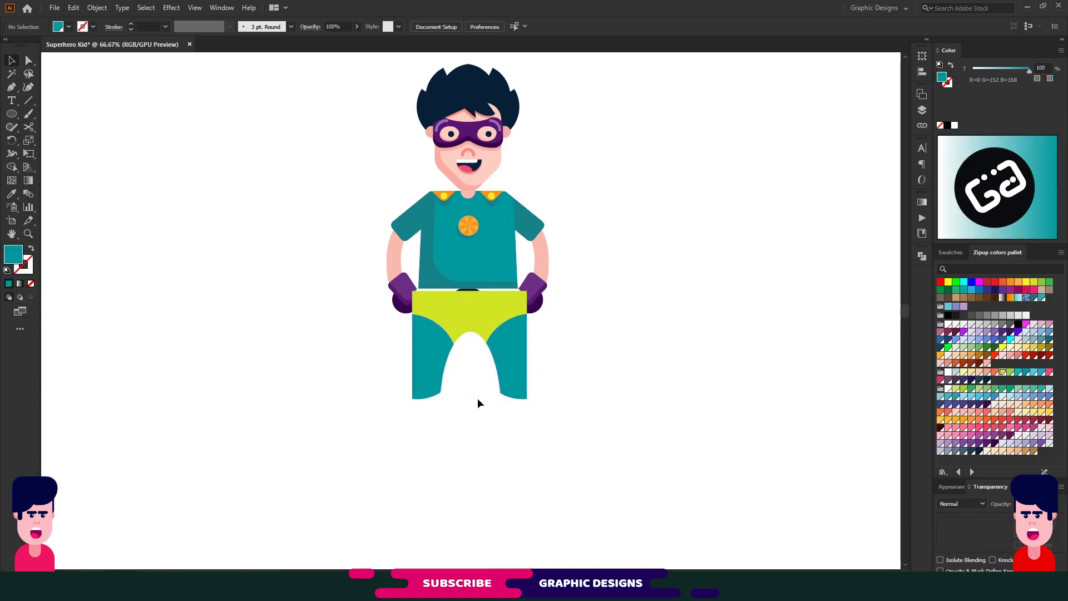
{"action": "key", "text": "ctrl+bracketleft"}
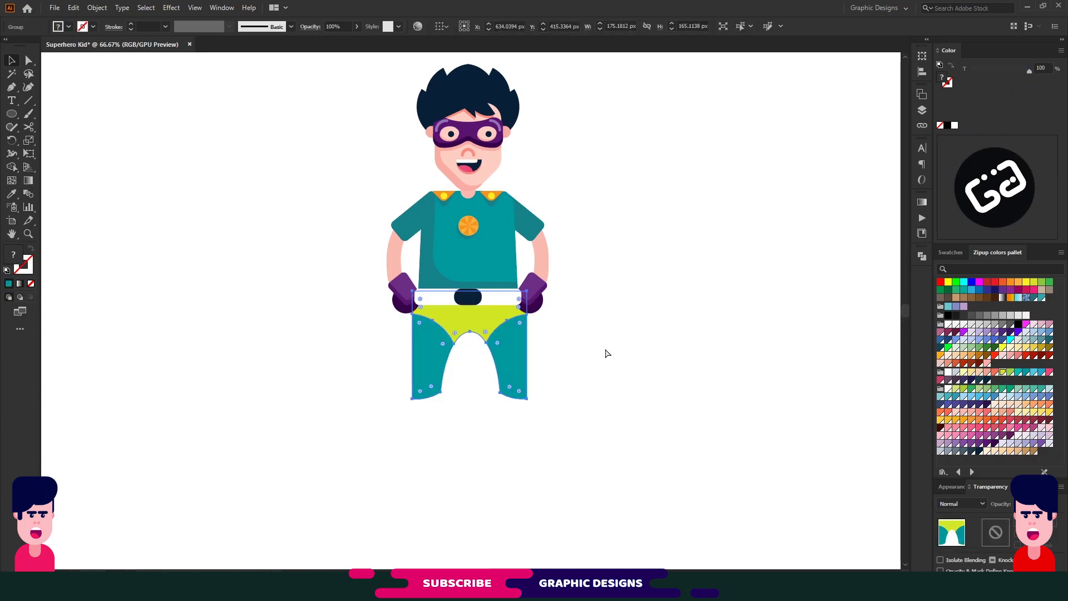
{"action": "mouse_move", "coordinate": [527, 345]}
{"action": "left_mouse_down"}
{"action": "mouse_move", "coordinate": [499, 344]}
{"action": "mouse_move", "coordinate": [521, 345]}
{"action": "left_mouse_up"}
{"action": "left_click", "coordinate": [558, 344]}
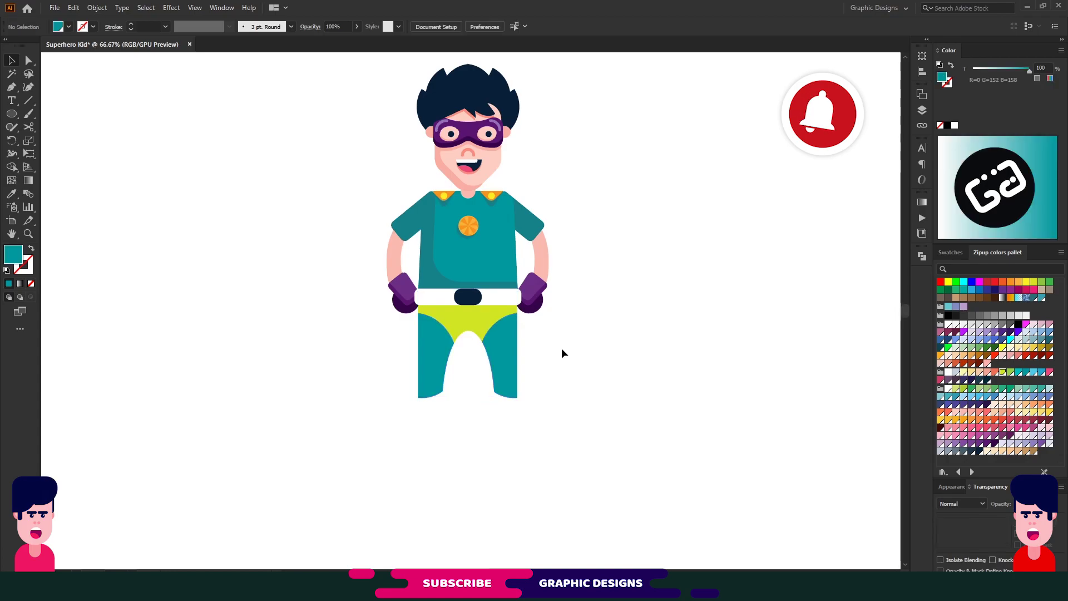
Taper the left leg's bottom anchors with Direct Selection and draw a circle left of the character
{"action": "key", "text": "a"}
{"action": "left_click_drag", "start_coordinate": [407, 385], "coordinate": [445, 413]}
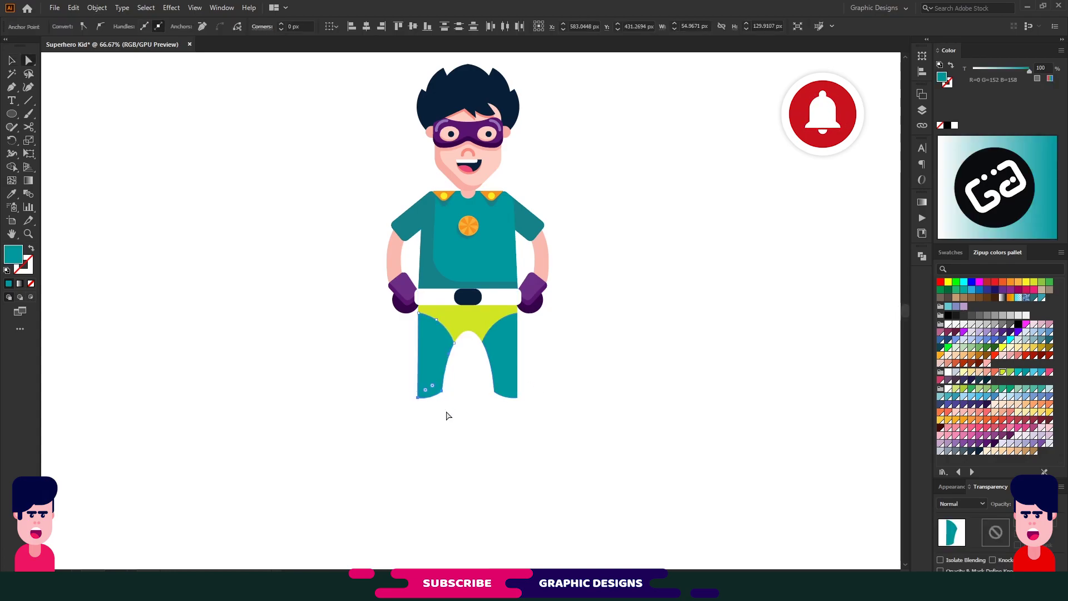
{"action": "left_click", "coordinate": [481, 420]}
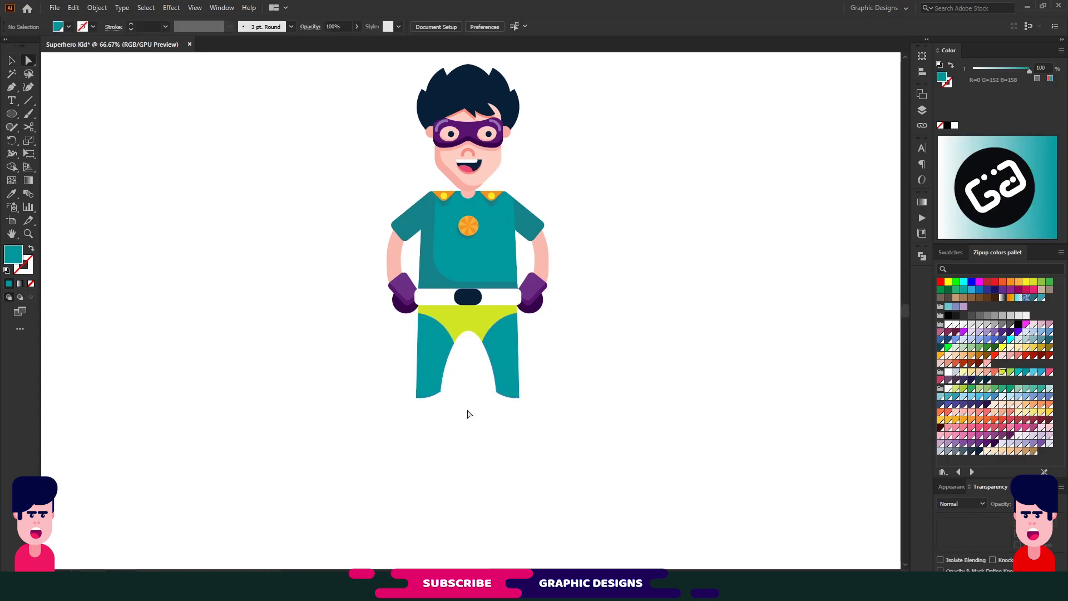
{"action": "left_click", "coordinate": [11, 113]}
{"action": "left_click_drag", "start_coordinate": [139, 147], "coordinate": [210, 217]}
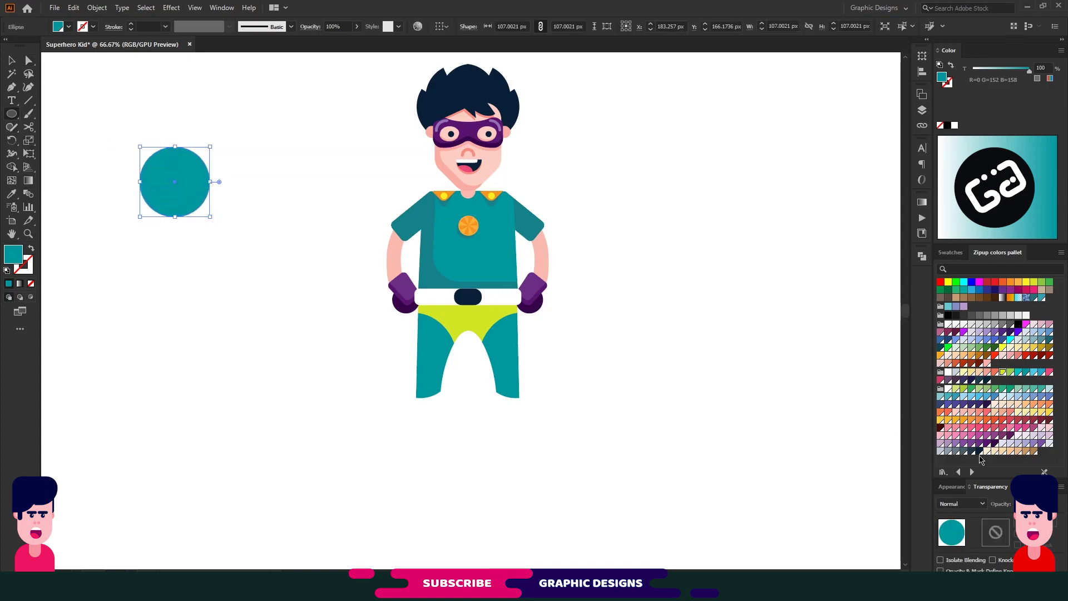
Recolour the circle purple and divide it with a rectangle into a half-dome
{"action": "key", "text": "i"}
{"action": "left_click", "coordinate": [534, 288]}
{"action": "key", "text": "m"}
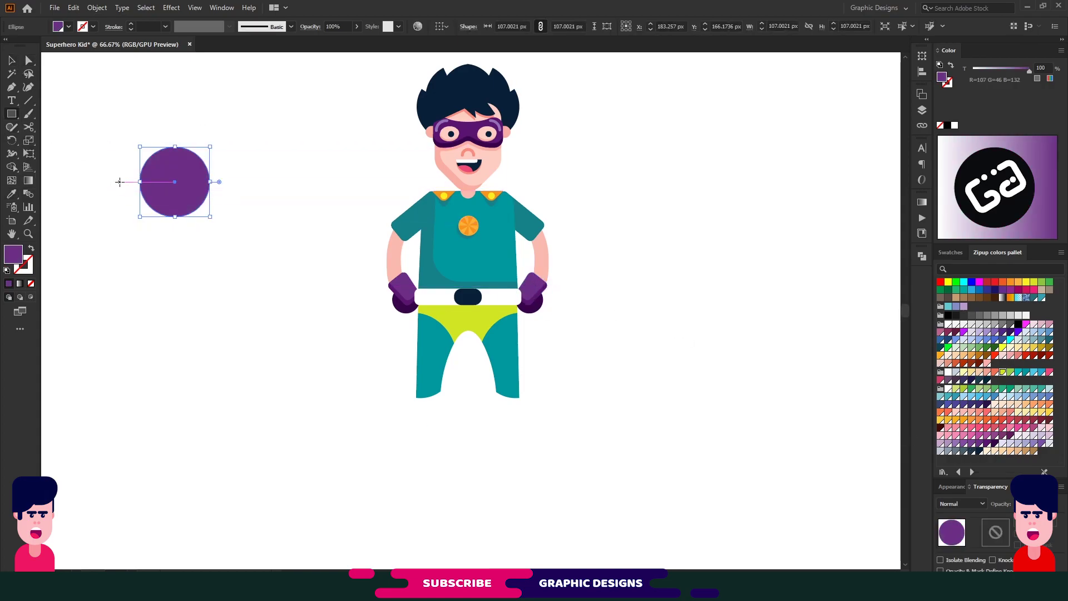
{"action": "left_click_drag", "start_coordinate": [120, 182], "coordinate": [243, 251]}
{"action": "key", "text": "v"}
{"action": "left_click", "coordinate": [174, 162], "text": "shift"}
{"action": "left_click", "coordinate": [922, 256]}
{"action": "right_click", "coordinate": [175, 185]}
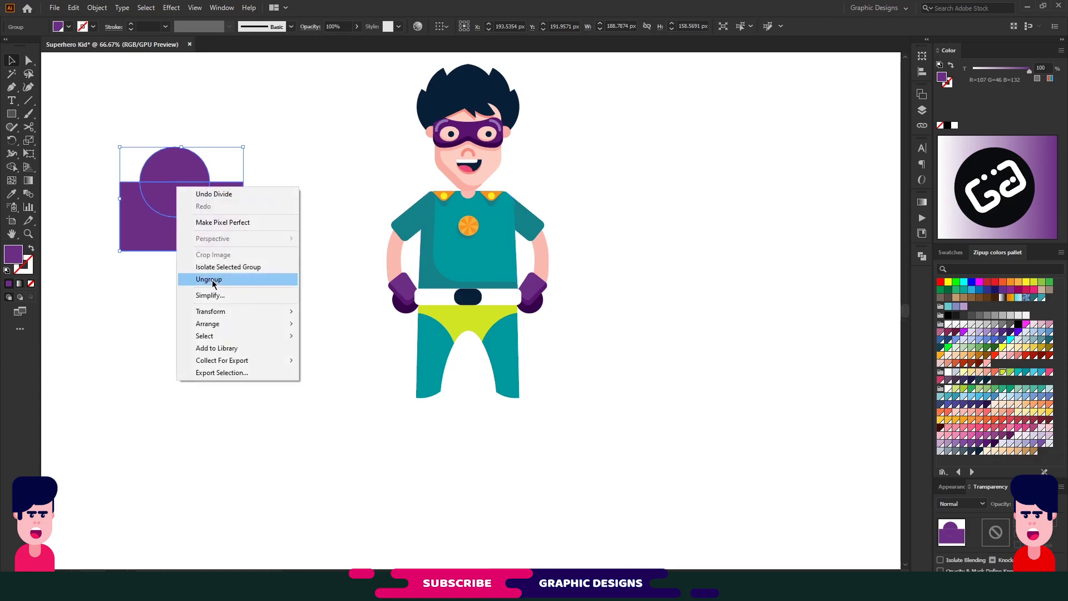
{"action": "left_click", "coordinate": [138, 295]}
Place the half-dome at the left foot, shrink it slightly, and colour it dark purple
{"action": "mouse_move", "coordinate": [138, 294]}
{"action": "left_mouse_down"}
{"action": "mouse_move", "coordinate": [226, 202]}
{"action": "mouse_move", "coordinate": [405, 437]}
{"action": "mouse_move", "coordinate": [389, 425]}
{"action": "mouse_move", "coordinate": [447, 400]}
{"action": "left_mouse_up"}
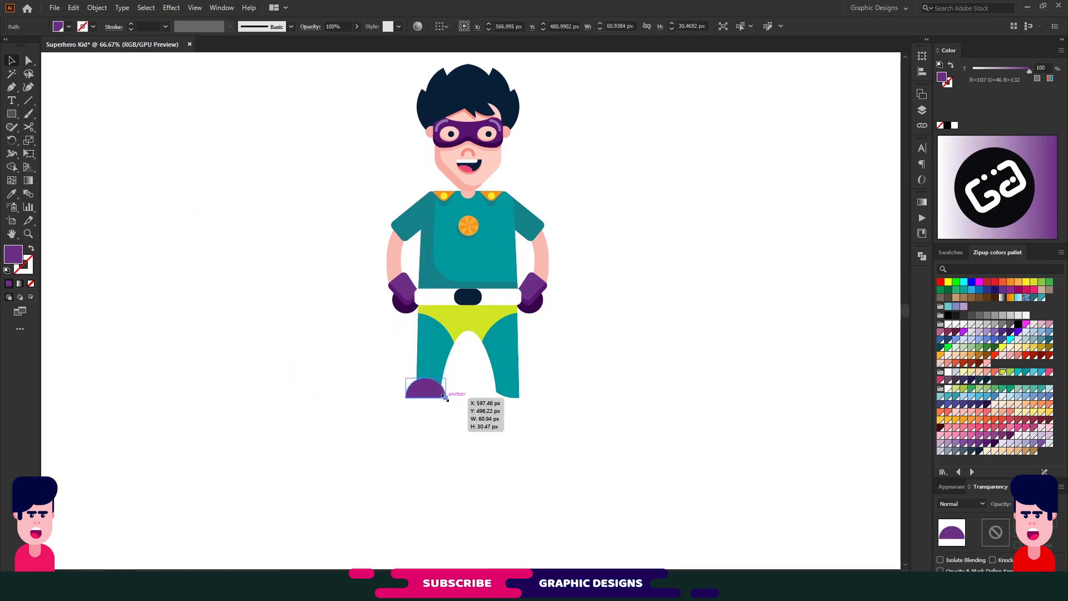
{"action": "left_click_drag", "start_coordinate": [445, 398], "coordinate": [441, 398]}
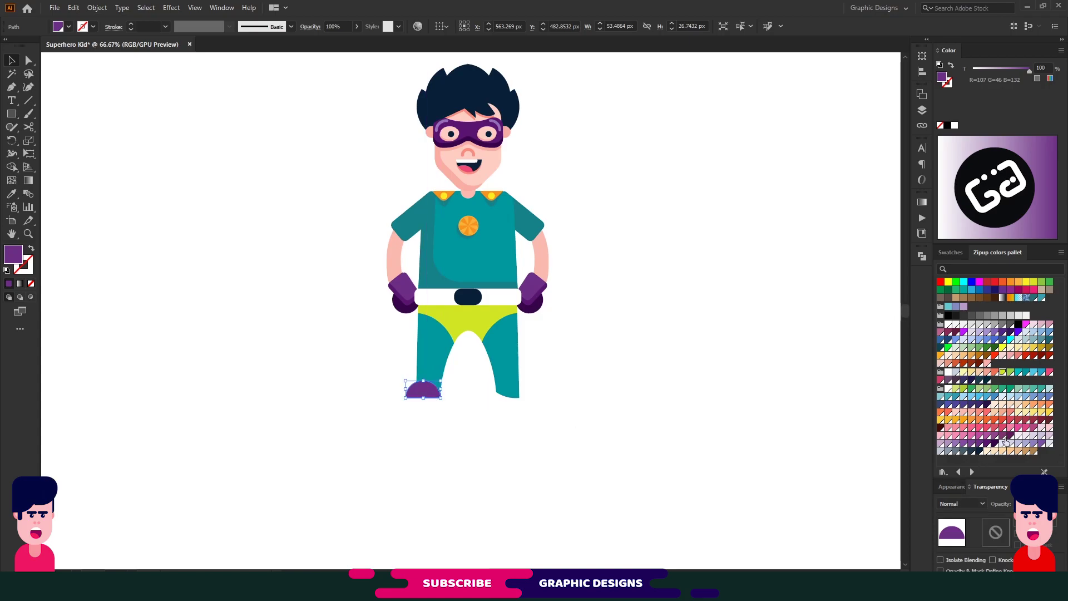
{"action": "left_click", "coordinate": [995, 443]}
{"action": "left_click", "coordinate": [986, 444]}
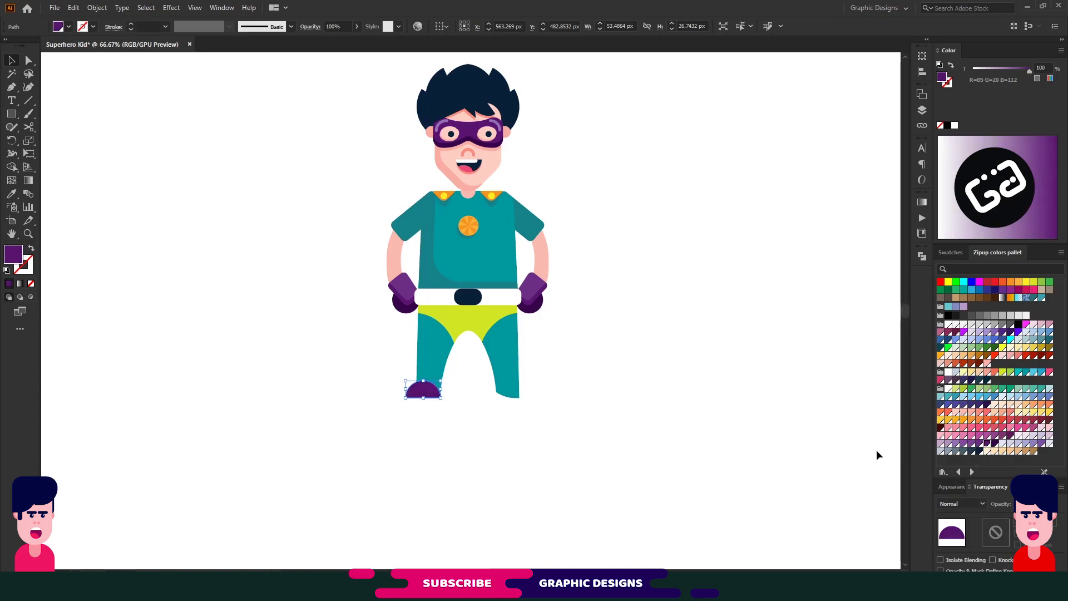
{"action": "left_click", "coordinate": [995, 444]}
{"action": "left_click", "coordinate": [491, 425]}
Draw a dark purple rectangle over the left leg's lower part, trimmed into the left boot
{"action": "key", "text": "m"}
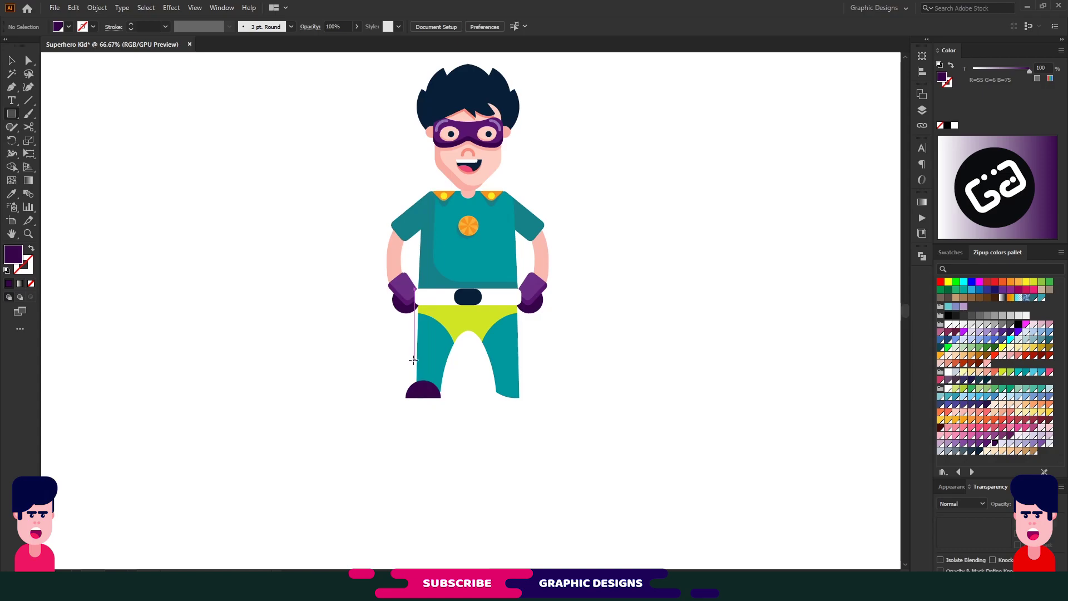
{"action": "left_click_drag", "start_coordinate": [414, 360], "coordinate": [449, 420]}
{"action": "key", "text": "v"}
{"action": "left_click", "coordinate": [467, 323], "text": "shift"}
{"action": "left_click", "coordinate": [922, 256]}
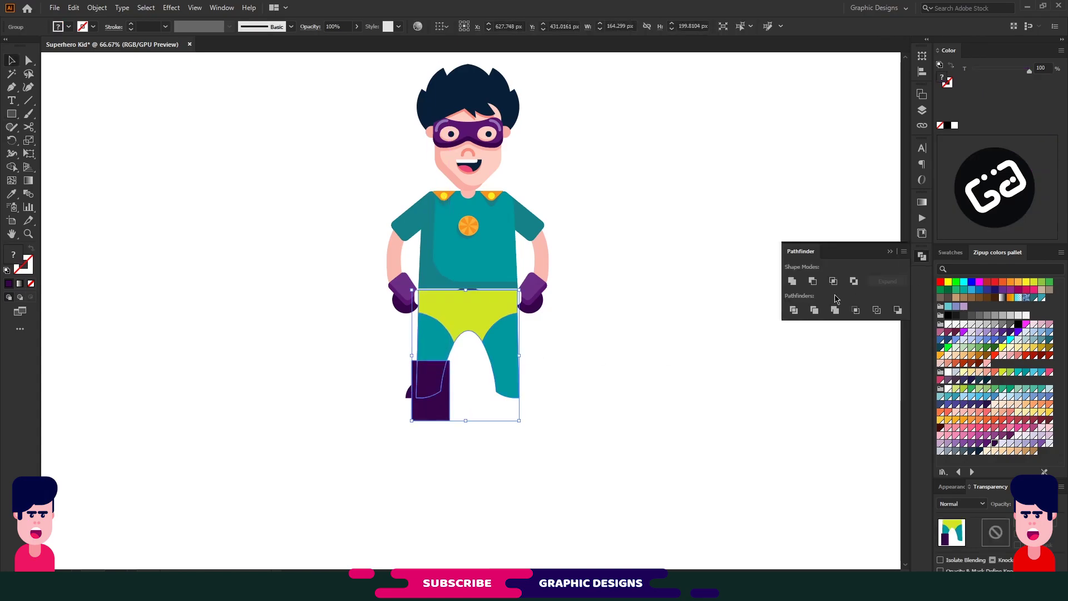
{"action": "right_click", "coordinate": [458, 324]}
{"action": "left_click", "coordinate": [473, 420]}
{"action": "left_click", "coordinate": [576, 395]}
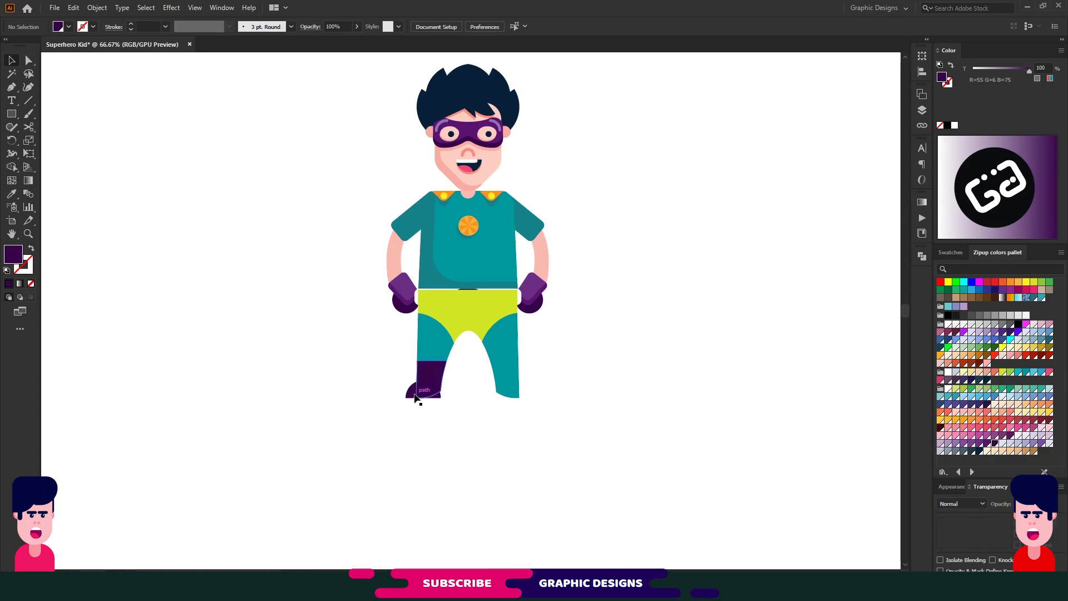
Make the right boot from a dark purple rectangle and copy the dome under the right foot
{"action": "left_click_drag", "start_coordinate": [487, 361], "coordinate": [533, 415]}
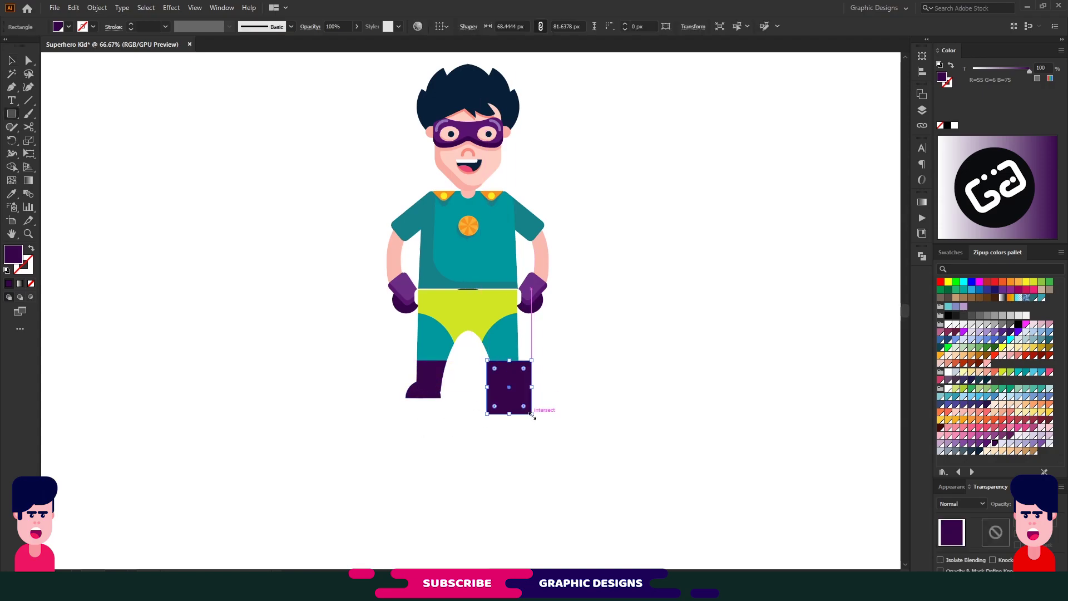
{"action": "key", "text": "v"}
{"action": "right_click", "coordinate": [504, 350]}
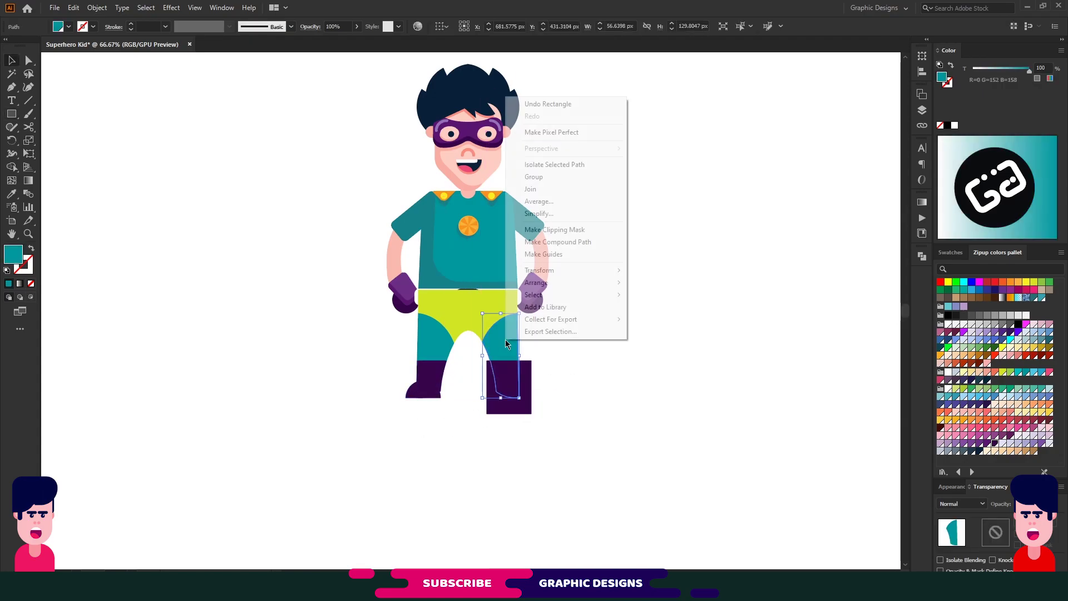
{"action": "key", "text": "Escape"}
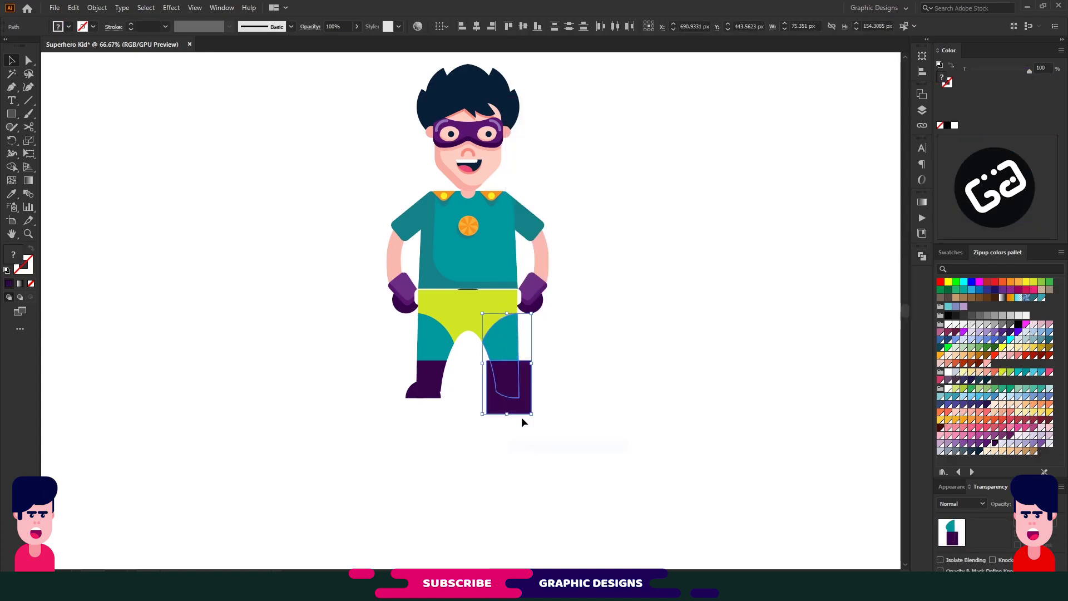
{"action": "left_click", "coordinate": [599, 342]}
{"action": "left_click", "coordinate": [426, 396]}
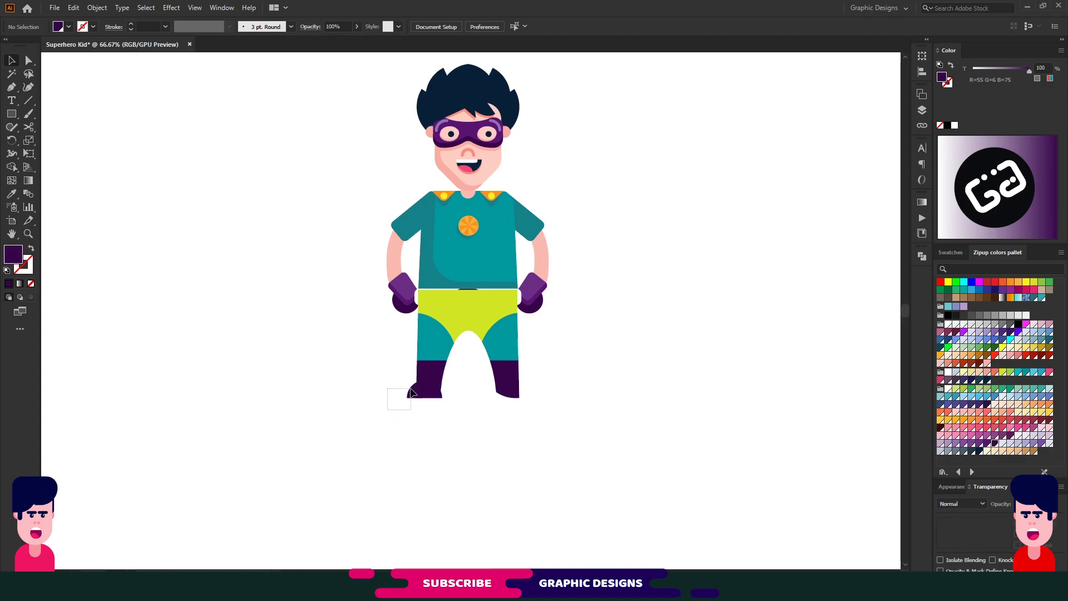
{"action": "left_click_drag", "start_coordinate": [431, 398], "coordinate": [499, 396]}
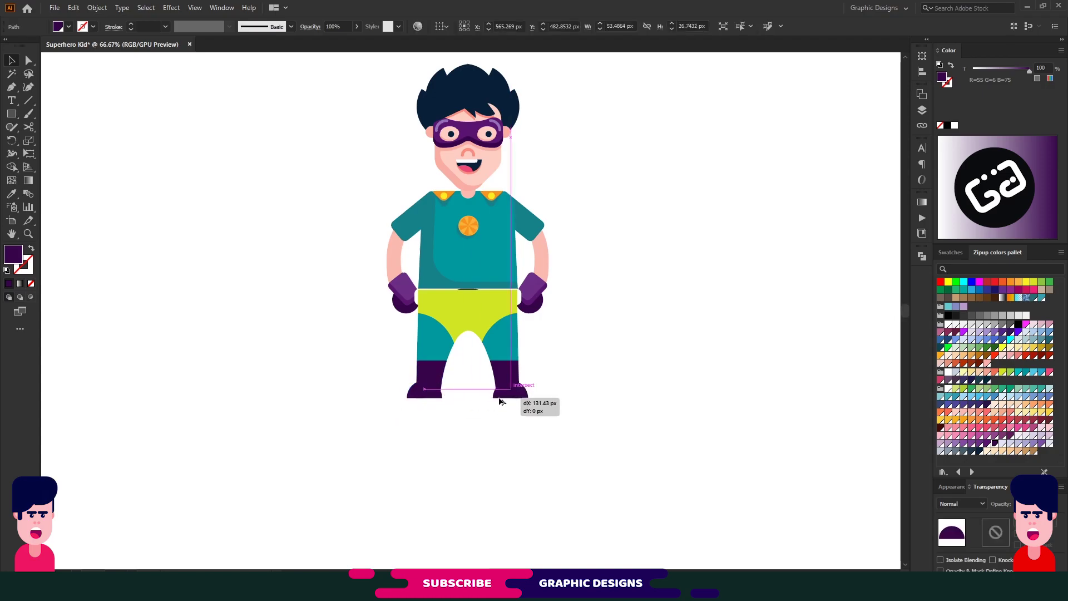
{"action": "left_click", "coordinate": [365, 405]}
Bring the belt in front of the trousers and enlarge the whole character proportionally
{"action": "left_click", "coordinate": [459, 394]}
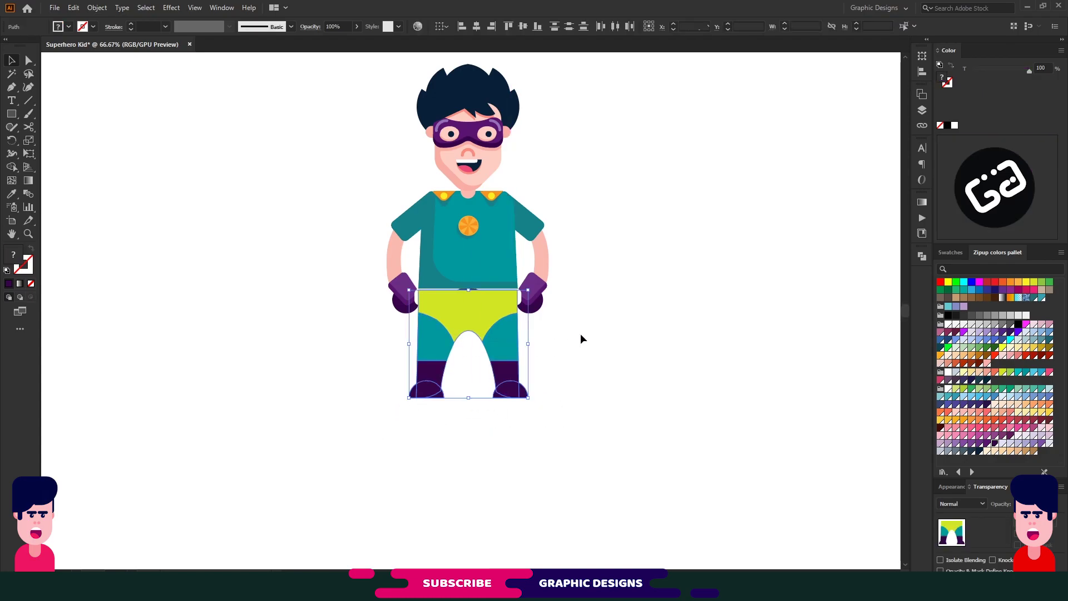
{"action": "key", "text": "ctrl+shift+]"}
{"action": "left_click", "coordinate": [592, 345]}
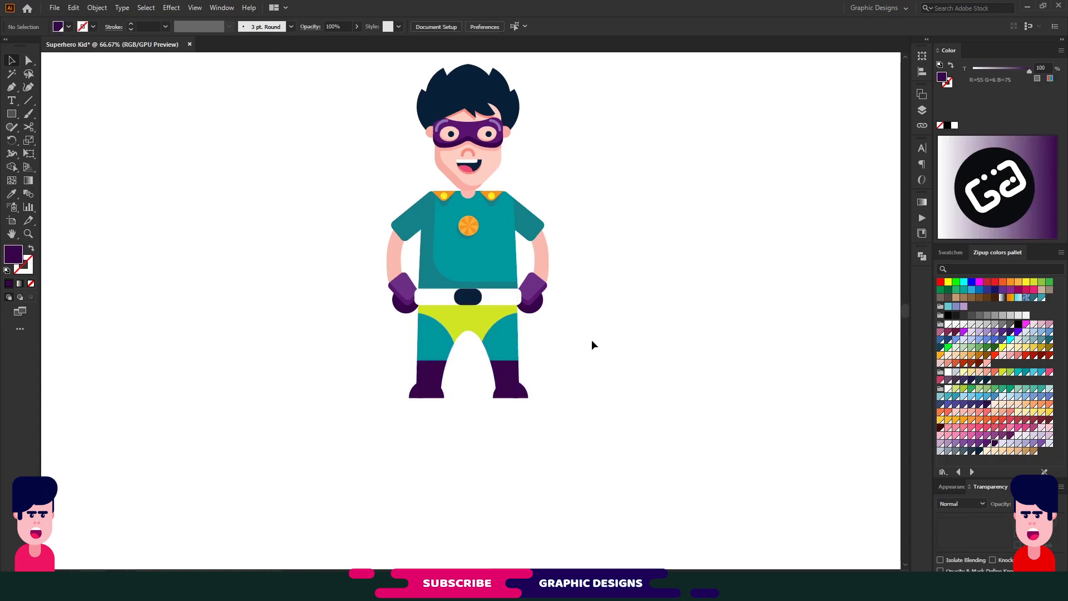
{"action": "mouse_move", "coordinate": [583, 128]}
{"action": "left_mouse_down"}
{"action": "mouse_move", "coordinate": [372, 400]}
{"action": "mouse_move", "coordinate": [348, 478]}
{"action": "left_mouse_up"}
Draw a small rounded bar coloured light purple and nudge it onto a glove
{"action": "key", "text": "ctrl+shift+a"}
{"action": "key", "text": "m"}
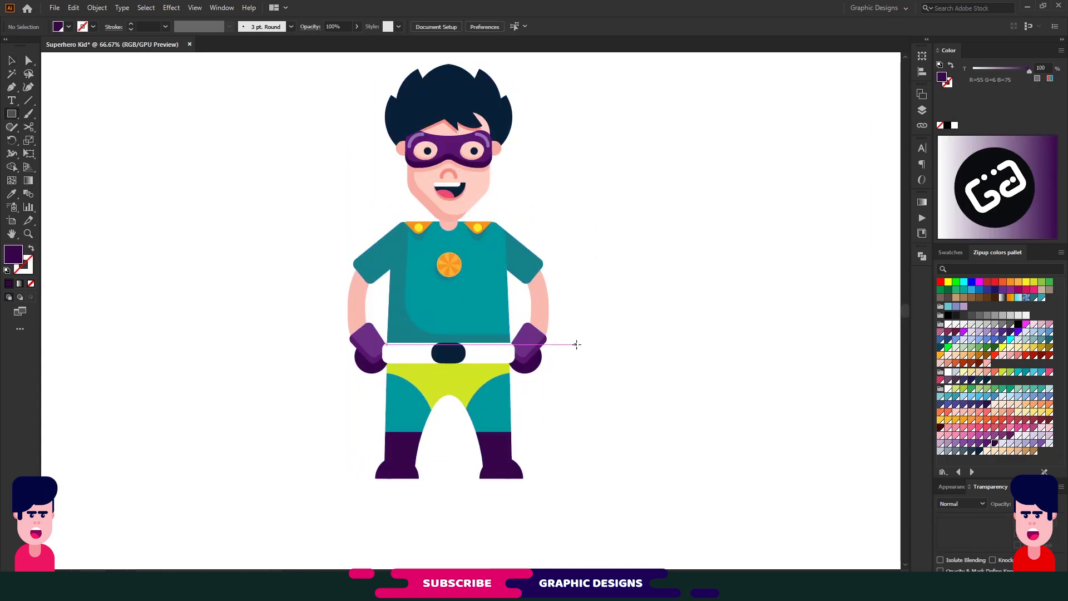
{"action": "mouse_move", "coordinate": [587, 335]}
{"action": "left_mouse_down"}
{"action": "mouse_move", "coordinate": [595, 365]}
{"action": "mouse_move", "coordinate": [616, 377]}
{"action": "left_mouse_up"}
{"action": "key", "text": "a"}
{"action": "left_click", "coordinate": [956, 444]}
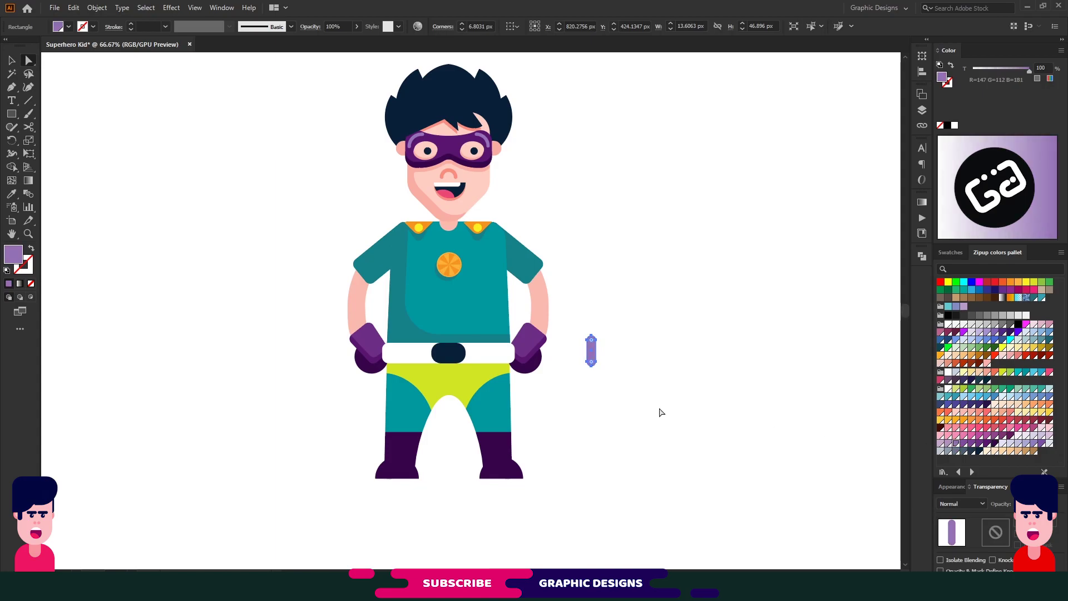
{"action": "key", "text": "v"}
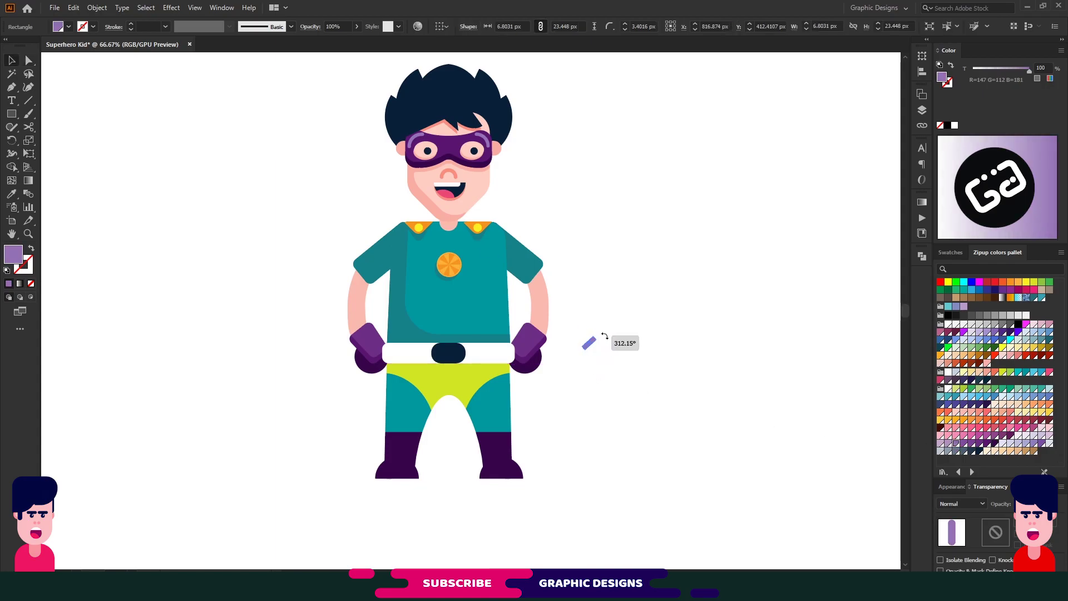
{"action": "key", "text": "shift+Left"}
{"action": "key", "text": "shift+Left"}
{"action": "key", "text": "shift+Left"}
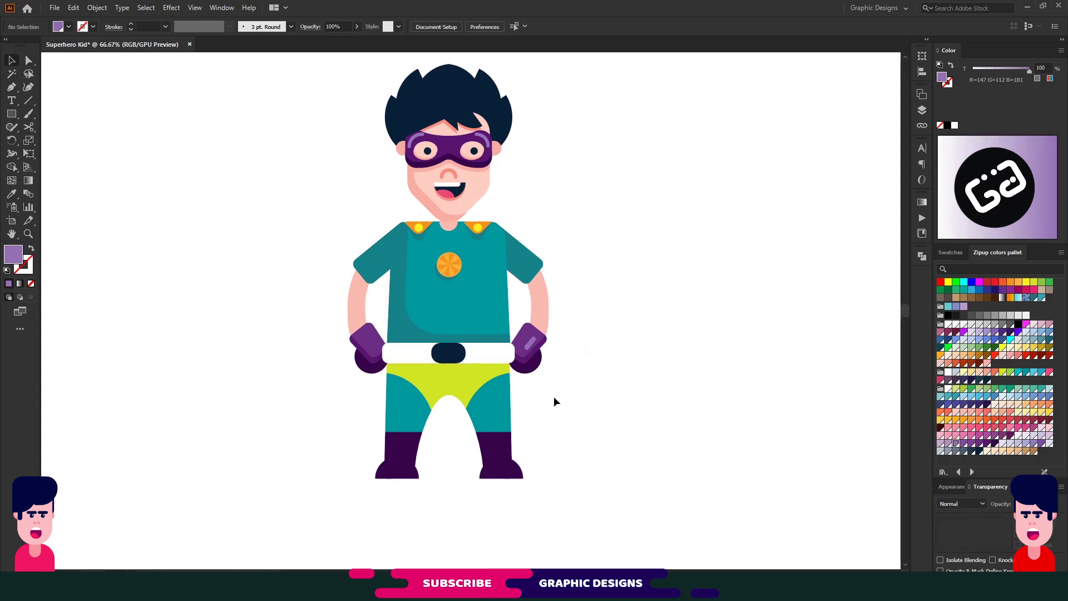
Reflect a copy of the light purple highlight onto the other glove
{"action": "right_click", "coordinate": [529, 345]}
{"action": "left_click", "coordinate": [676, 317]}
{"action": "left_click", "coordinate": [625, 371]}
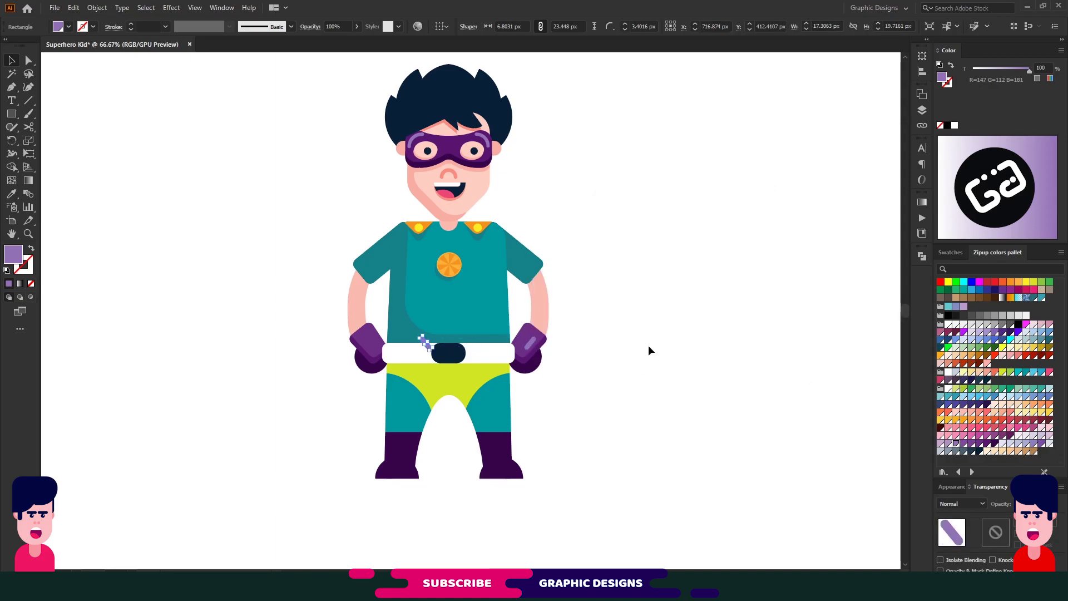
{"action": "left_click", "coordinate": [655, 362]}
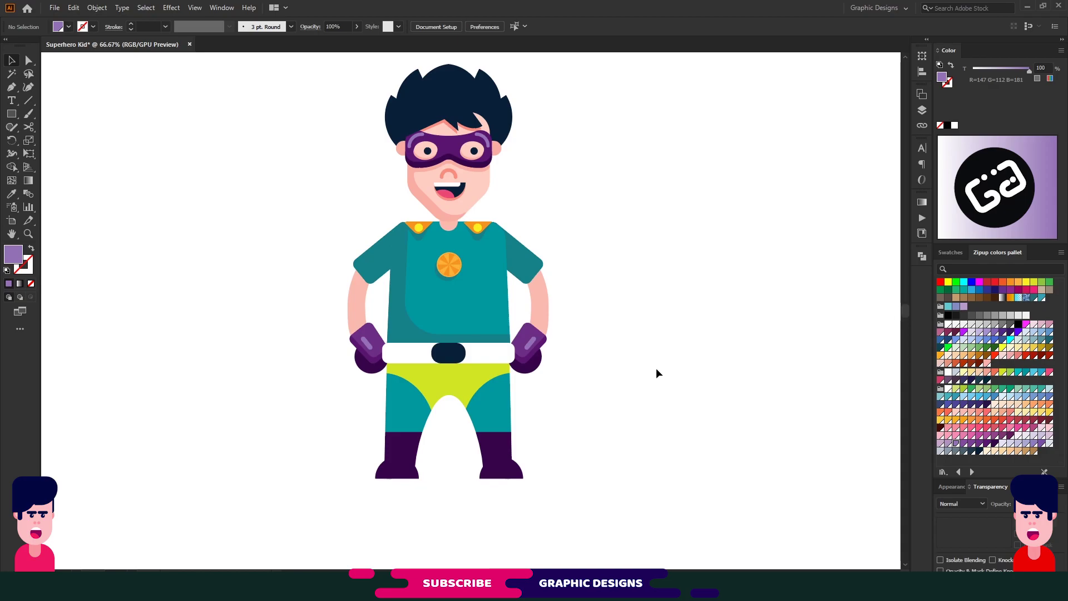
Ungroup the whole character and group the belt with its buckle
{"action": "left_click_drag", "start_coordinate": [261, 237], "coordinate": [675, 499]}
{"action": "right_click", "coordinate": [449, 273]}
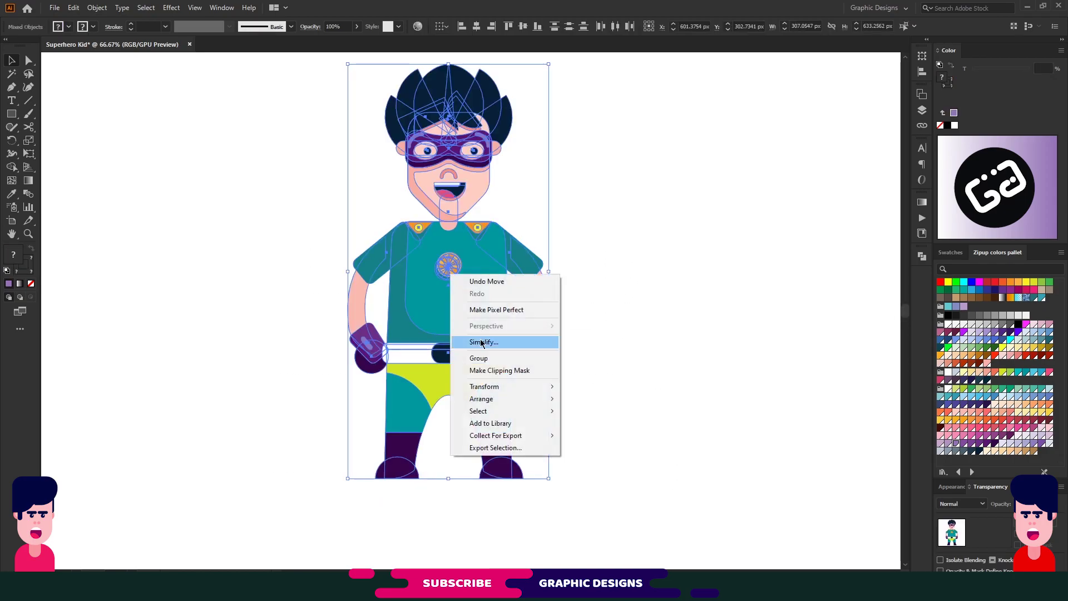
{"action": "left_click", "coordinate": [480, 338]}
{"action": "left_click_drag", "start_coordinate": [301, 502], "coordinate": [616, 421]}
{"action": "left_click", "coordinate": [484, 356], "text": "shift"}
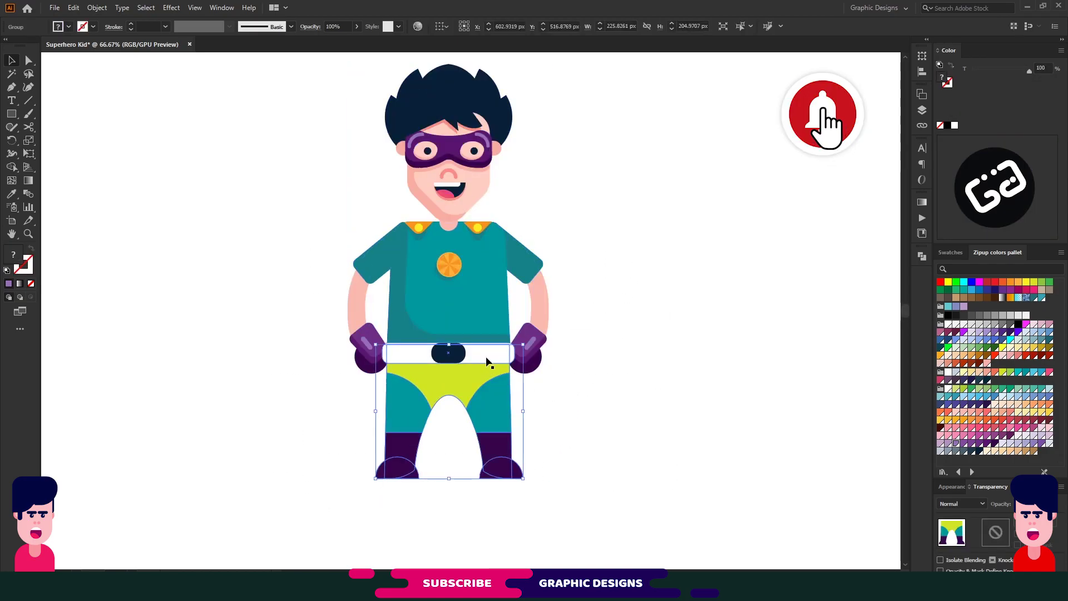
{"action": "left_click", "coordinate": [492, 379], "text": "shift"}
{"action": "key", "text": "ctrl+g"}
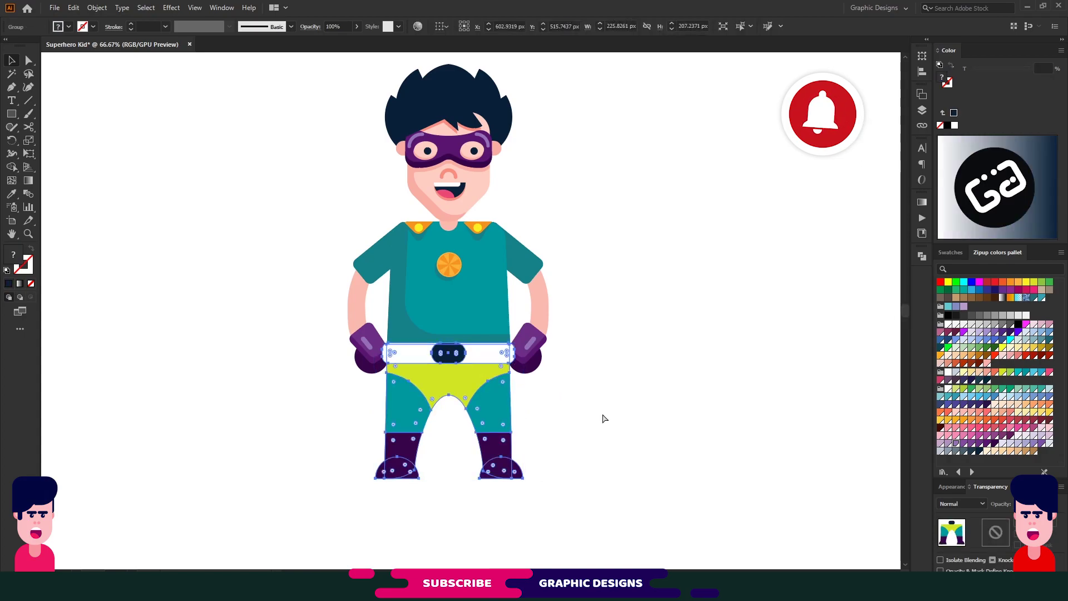
Group both arms, sleeves and gloves into one object
{"action": "left_click_drag", "start_coordinate": [327, 270], "coordinate": [534, 273]}
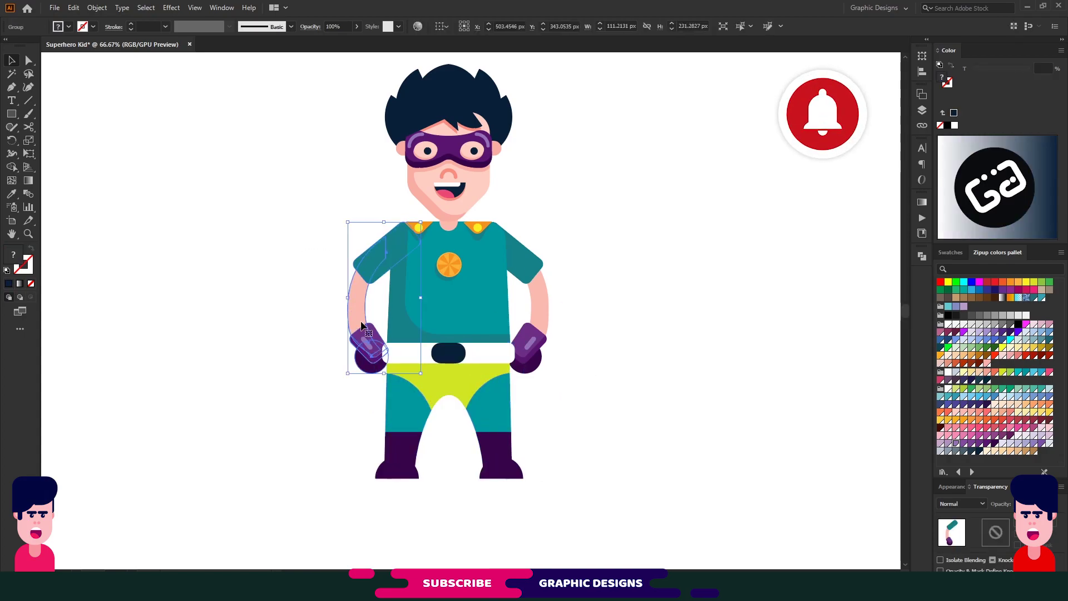
{"action": "left_click", "coordinate": [475, 300], "text": "shift"}
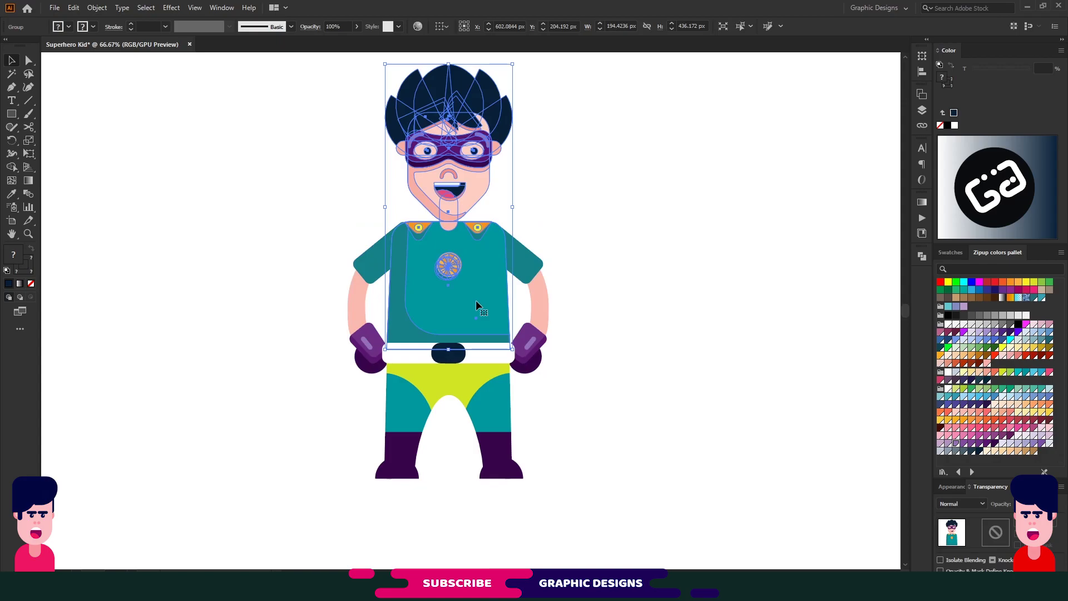
{"action": "left_click", "coordinate": [422, 445], "text": "shift"}
{"action": "left_click", "coordinate": [631, 292]}
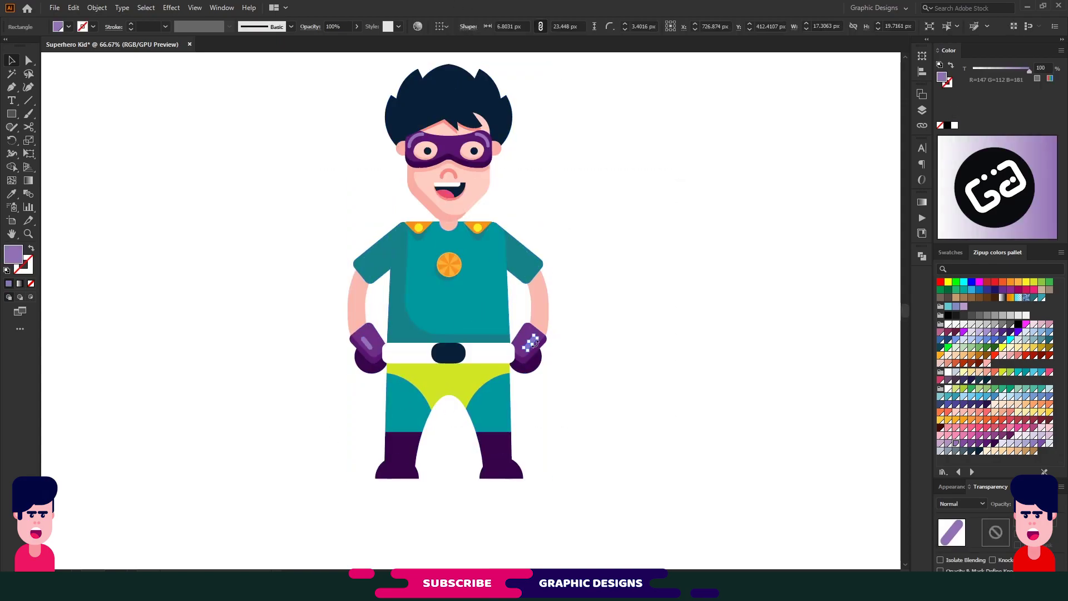
{"action": "left_click", "coordinate": [378, 342]}
{"action": "key", "text": "ctrl+g"}
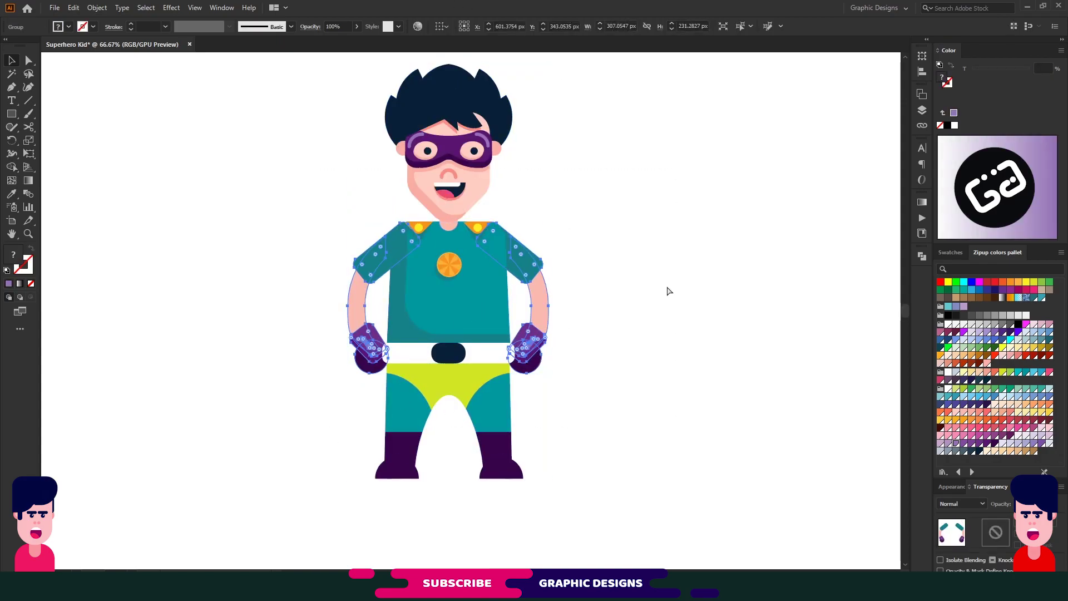
Group the belt, trousers and purple boots together as one lower-body object
{"action": "left_click", "coordinate": [489, 355]}
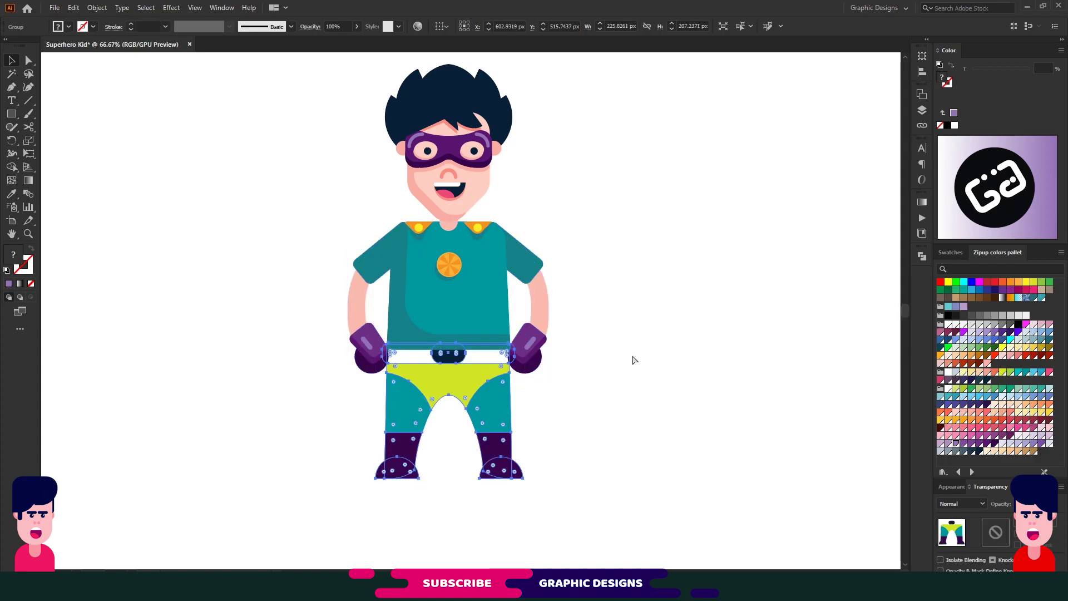
{"action": "key", "text": "ctrl+g"}
{"action": "left_click", "coordinate": [633, 356]}
{"action": "left_click", "coordinate": [487, 362]}
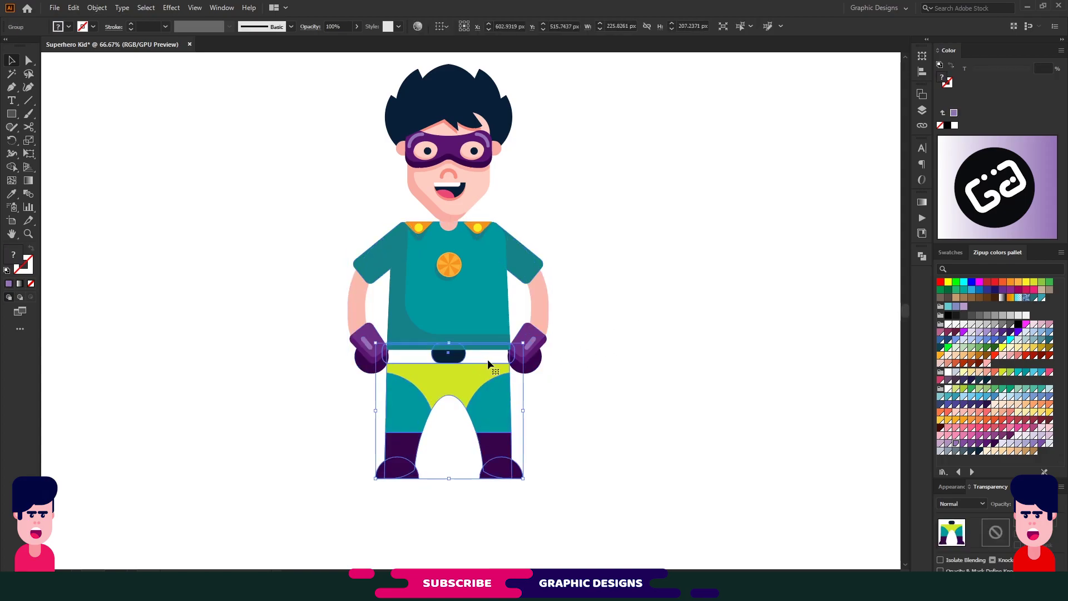
{"action": "left_click", "coordinate": [619, 357]}
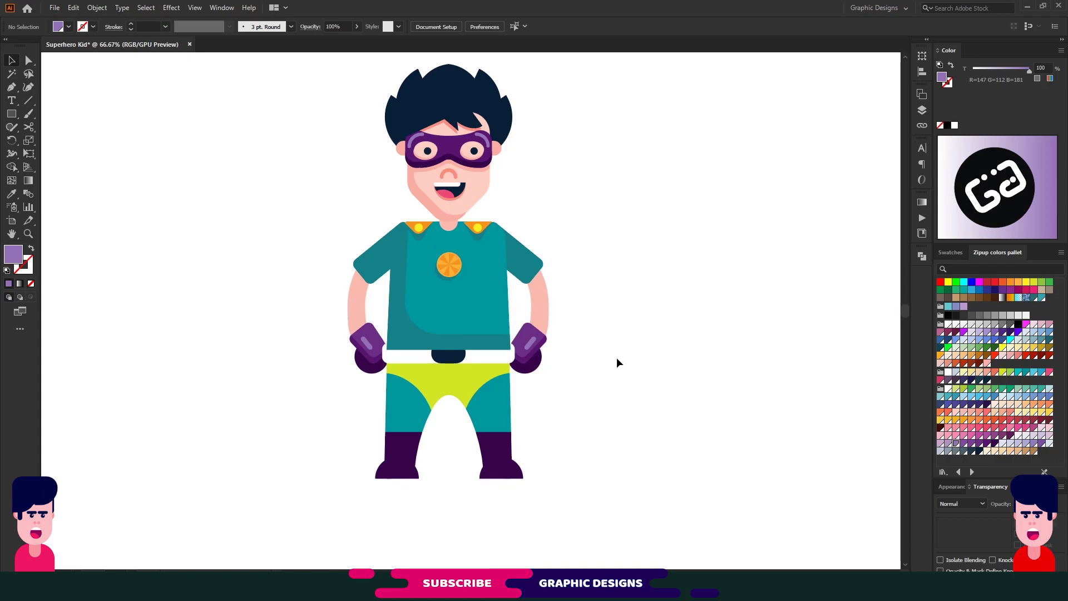
{"action": "left_click", "coordinate": [510, 359]}
{"action": "left_click", "coordinate": [656, 330]}
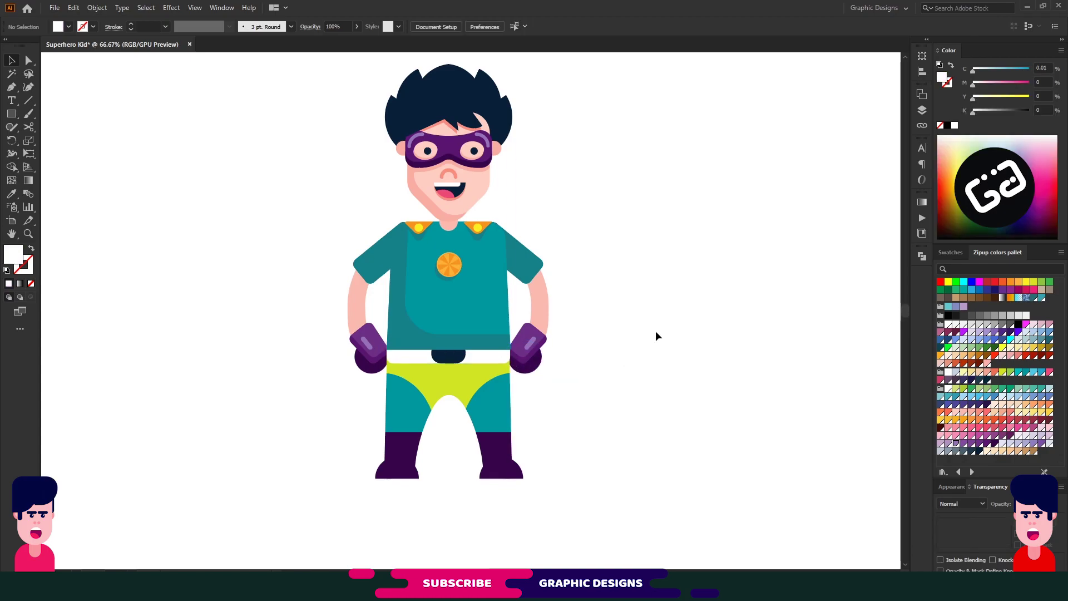
Check the head-and-torso group and teal shirt selections, then select and deselect the whole character
{"action": "left_click", "coordinate": [490, 355]}
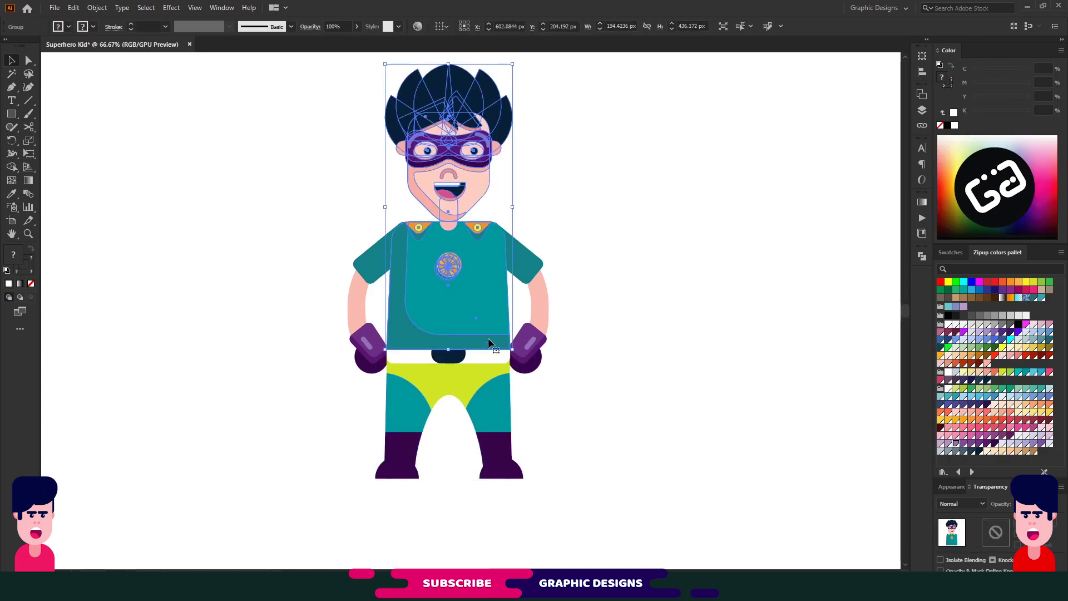
{"action": "left_click", "coordinate": [497, 340]}
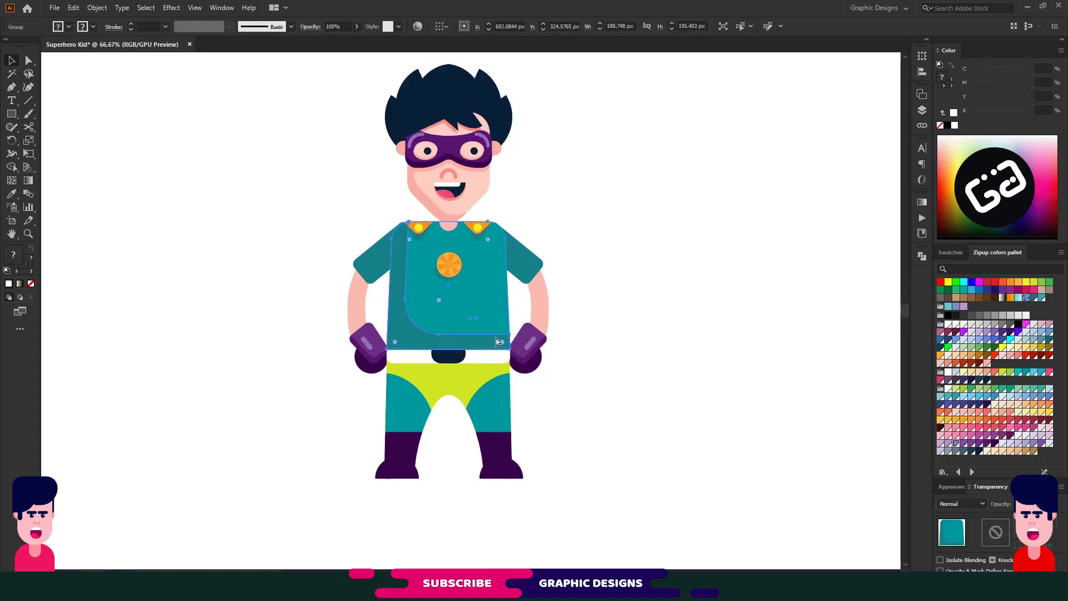
{"action": "left_click", "coordinate": [617, 216]}
{"action": "left_click_drag", "start_coordinate": [616, 216], "coordinate": [325, 487]}
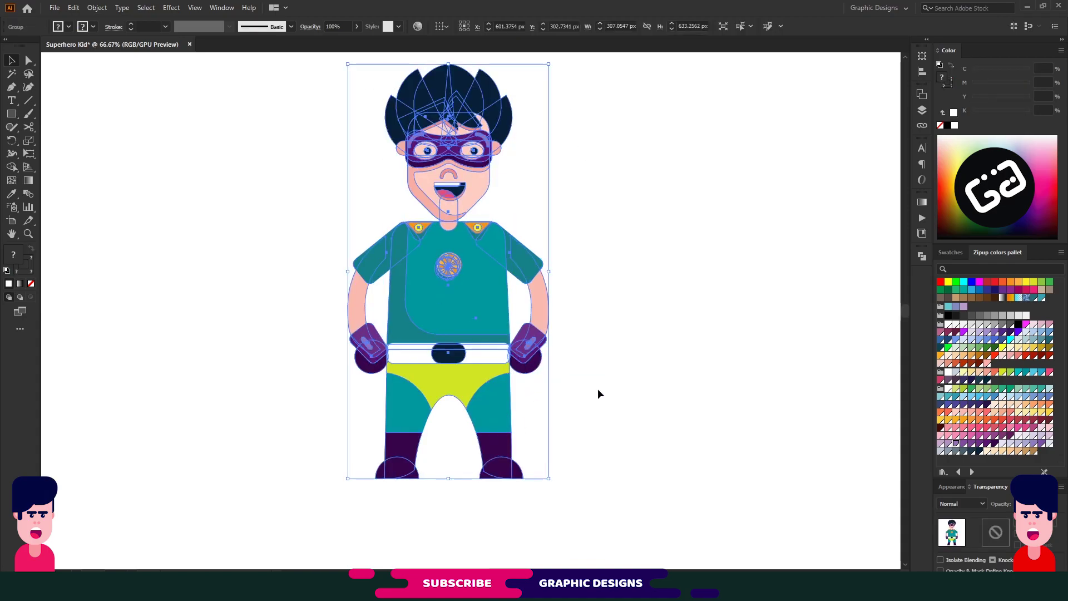
{"action": "left_click", "coordinate": [629, 424]}
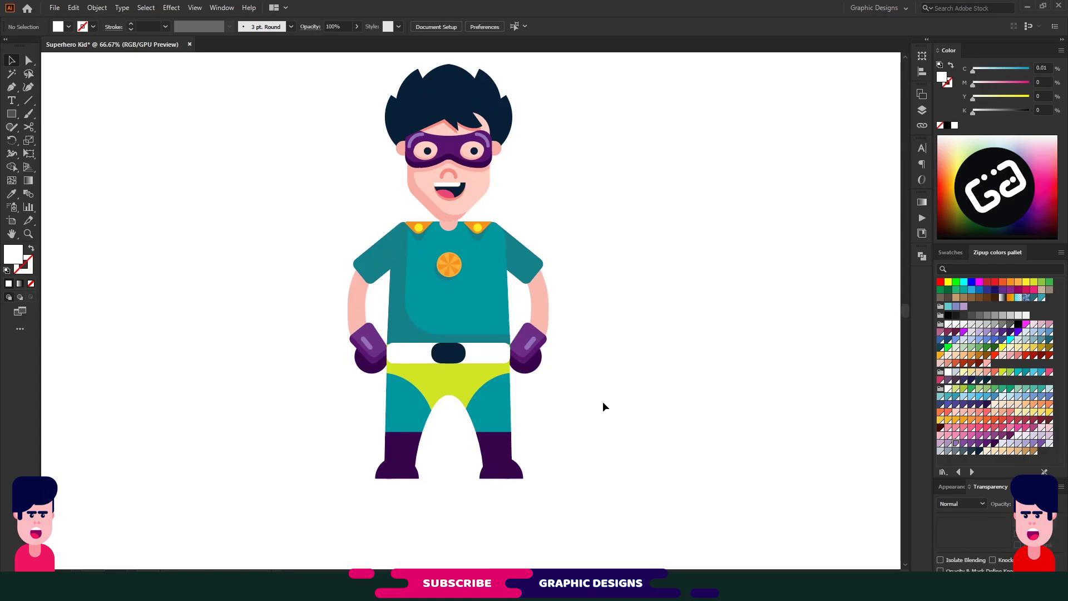
Draw an orange square over the body, pinch its top corners into a trapezoid, and send it to the back
{"action": "left_click_drag", "start_coordinate": [320, 221], "coordinate": [577, 478]}
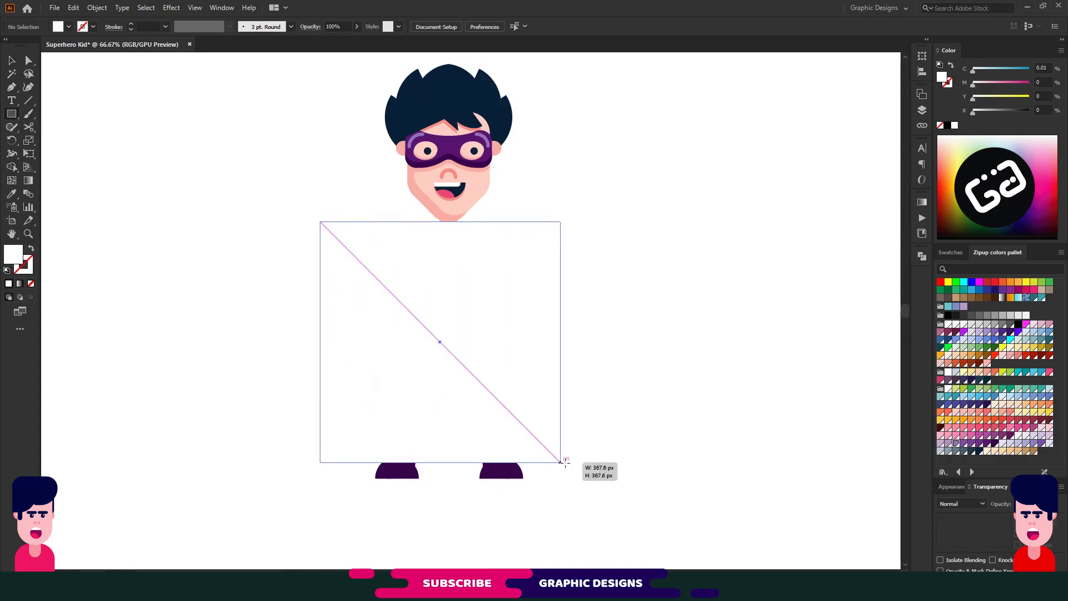
{"action": "left_click", "coordinate": [1019, 283]}
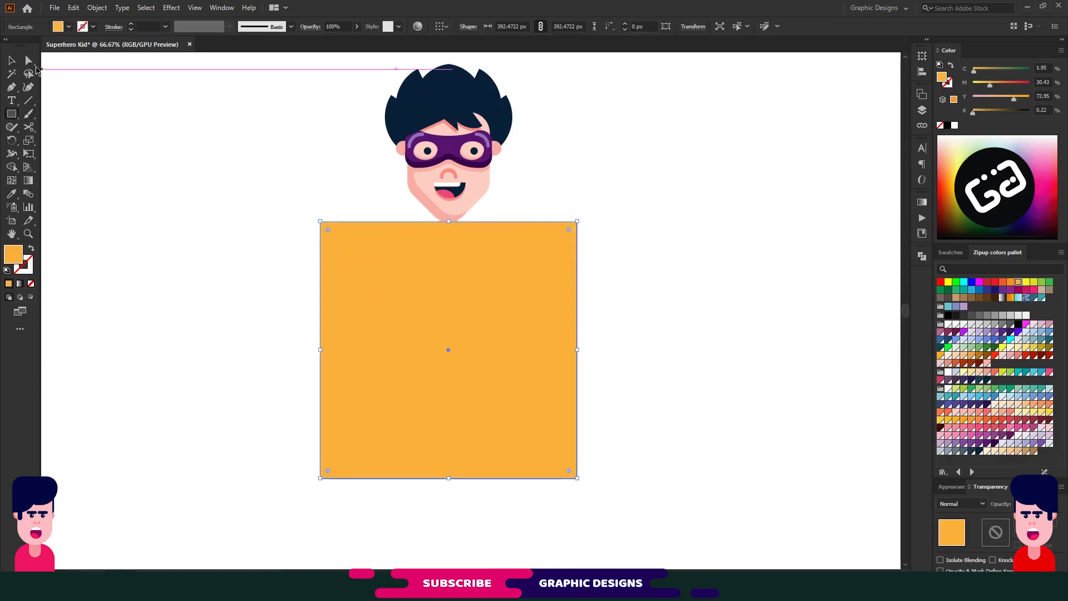
{"action": "key", "text": "a"}
{"action": "left_click_drag", "start_coordinate": [320, 221], "coordinate": [404, 222]}
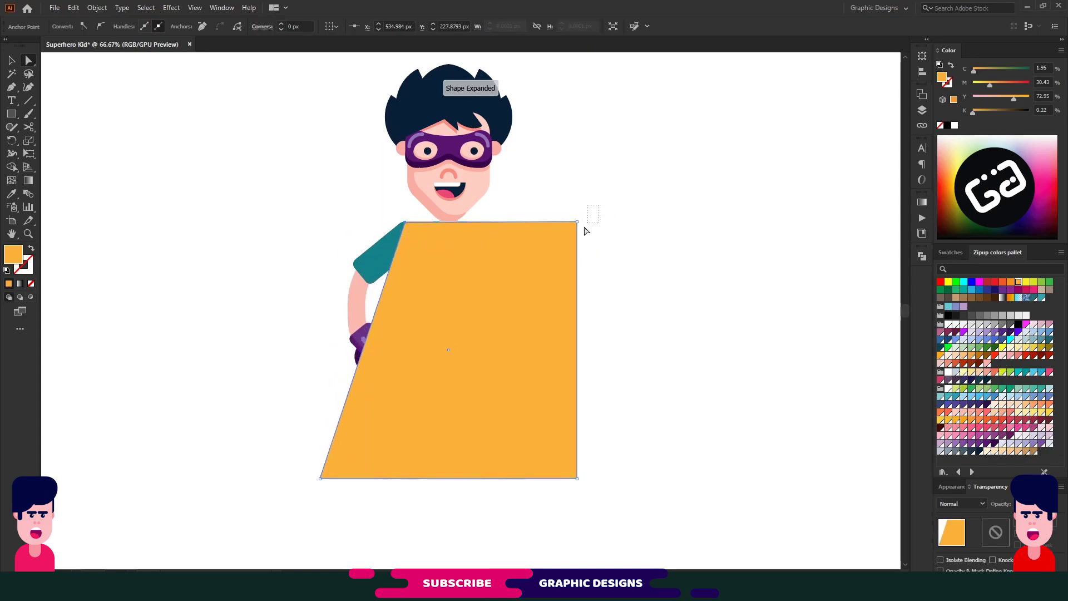
{"action": "left_click_drag", "start_coordinate": [577, 222], "coordinate": [492, 222]}
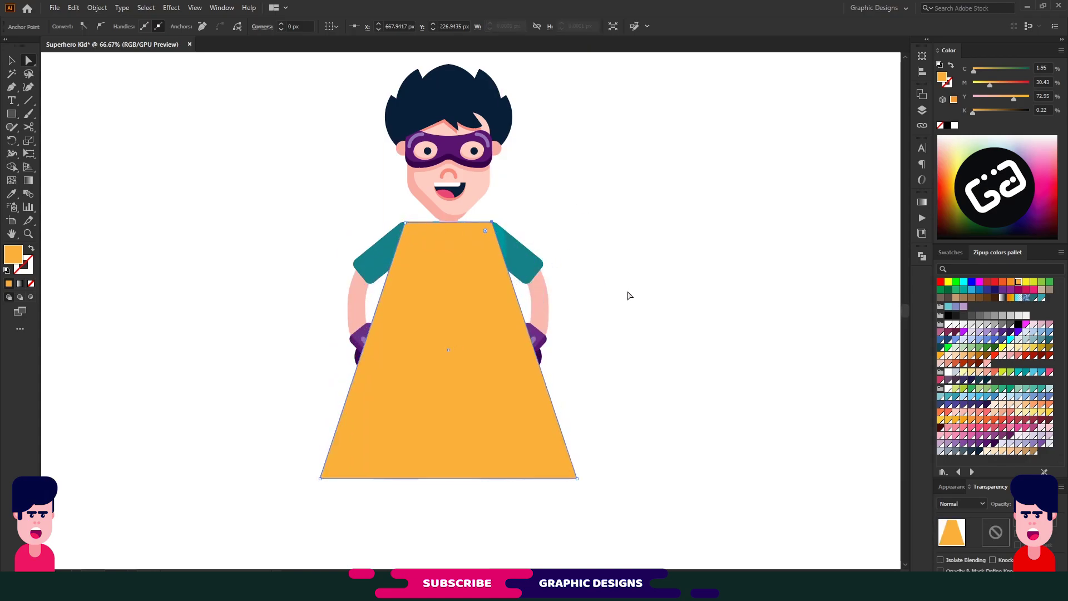
{"action": "left_click", "coordinate": [243, 429]}
{"action": "key", "text": "v"}
{"action": "left_click", "coordinate": [349, 432]}
{"action": "key", "text": "ctrl+shift+bracketleft"}
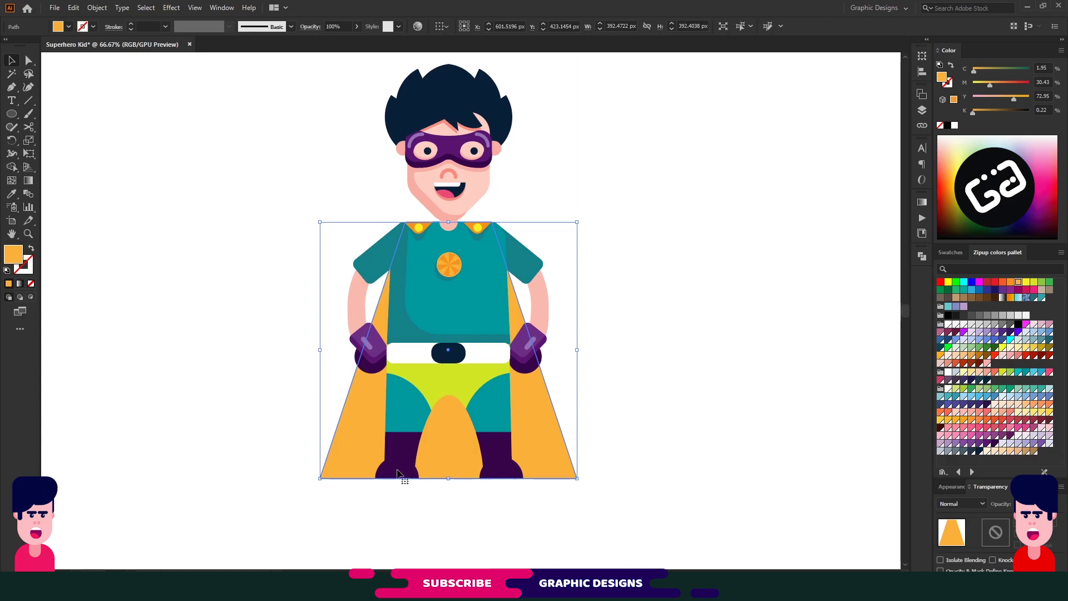
Subtract a wide ellipse from the cape bottom with Minus Front to curve the hem, then recolour it darker orange
{"action": "key", "text": "l"}
{"action": "left_click_drag", "start_coordinate": [279, 429], "coordinate": [641, 527]}
{"action": "key", "text": "v"}
{"action": "left_click", "coordinate": [356, 401], "text": "shift"}
{"action": "key", "text": "shift+ctrl+F9"}
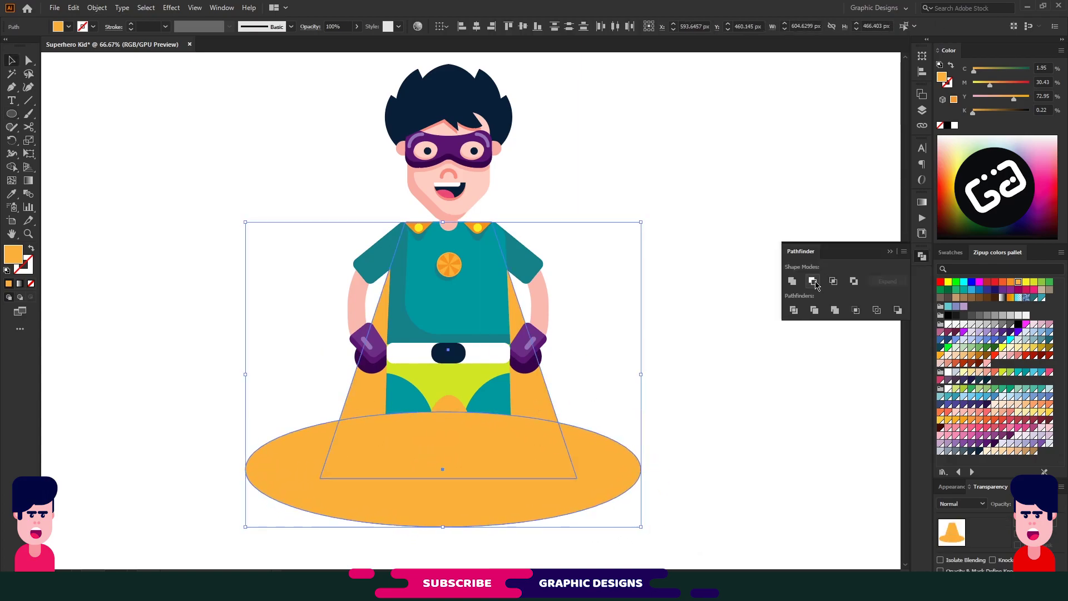
{"action": "left_click", "coordinate": [815, 280]}
{"action": "key", "text": "shift+ctrl+F9"}
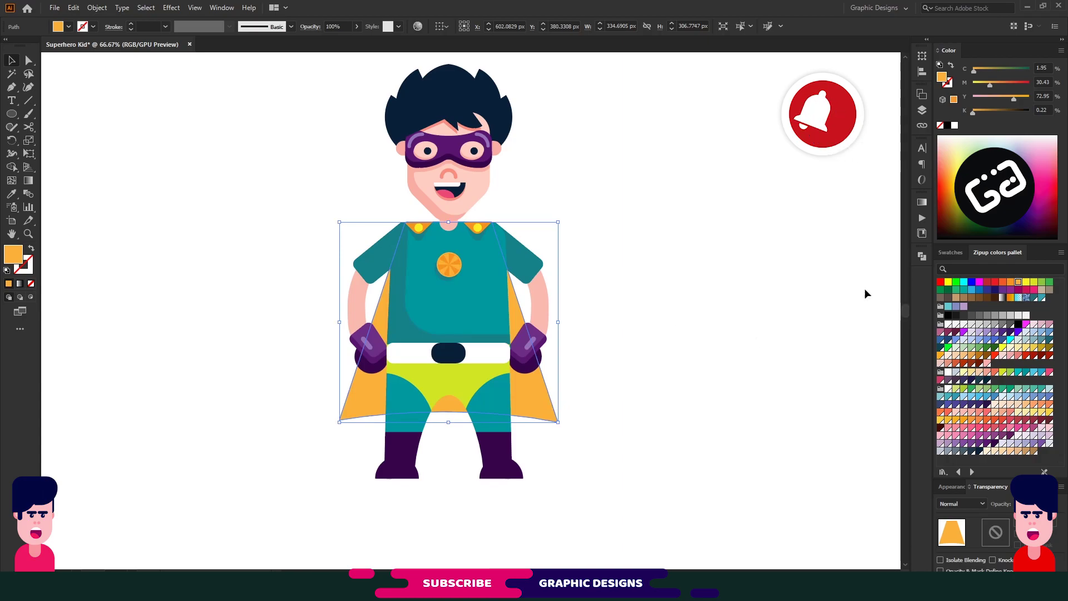
{"action": "left_click", "coordinate": [1010, 281]}
{"action": "left_click", "coordinate": [649, 372]}
Add a tall lighter-orange strip, rotated and tucked behind the arm along the cape's left edge
{"action": "key", "text": "m"}
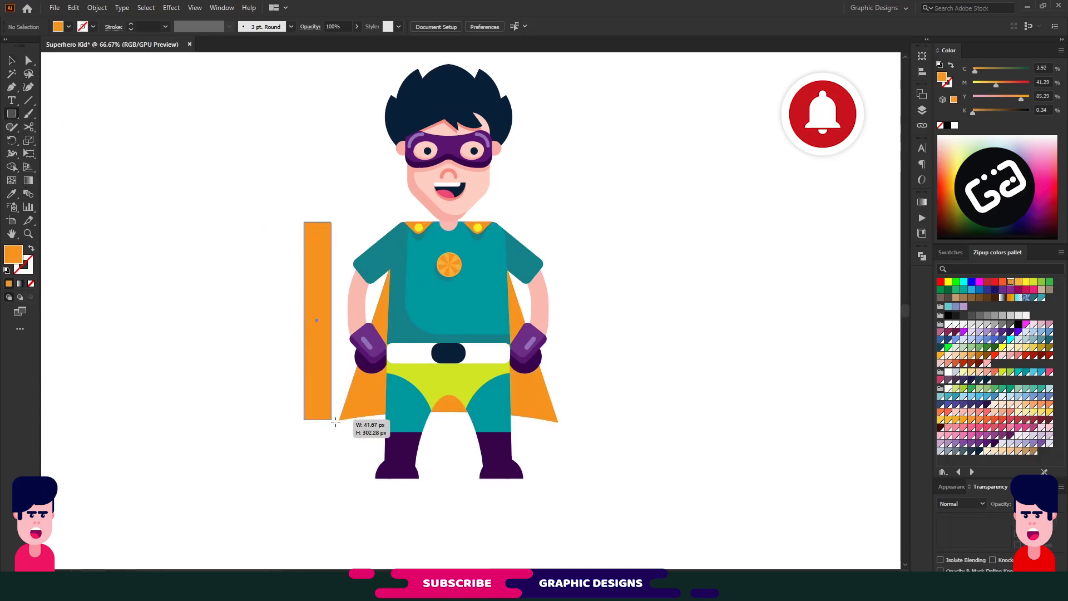
{"action": "mouse_move", "coordinate": [304, 222]}
{"action": "left_mouse_down"}
{"action": "mouse_move", "coordinate": [339, 436]}
{"action": "mouse_move", "coordinate": [339, 411]}
{"action": "left_mouse_up"}
{"action": "left_click", "coordinate": [1019, 282]}
{"action": "key", "text": "v"}
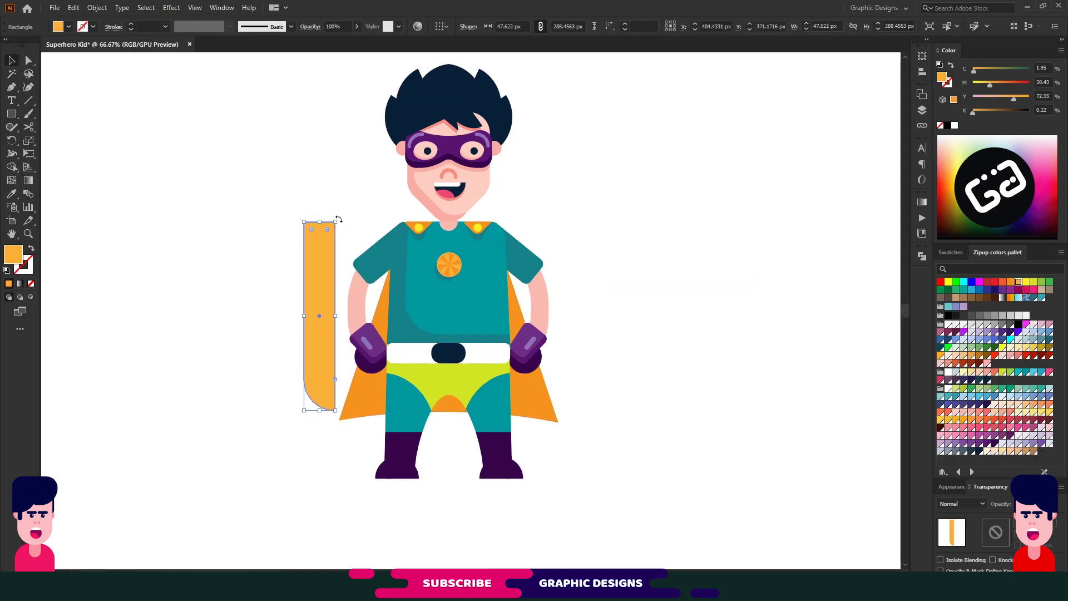
{"action": "left_click_drag", "start_coordinate": [342, 218], "coordinate": [374, 221]}
{"action": "left_click_drag", "start_coordinate": [331, 306], "coordinate": [376, 327]}
{"action": "key", "text": "ctrl+bracketleft"}
{"action": "key", "text": "ctrl+bracketleft"}
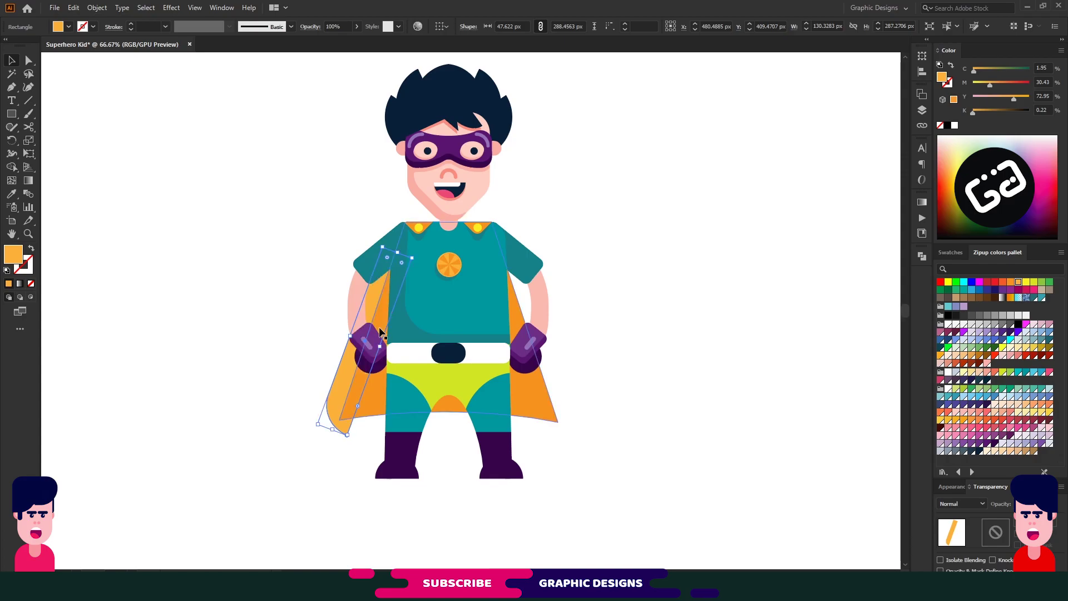
{"action": "left_click", "coordinate": [368, 410]}
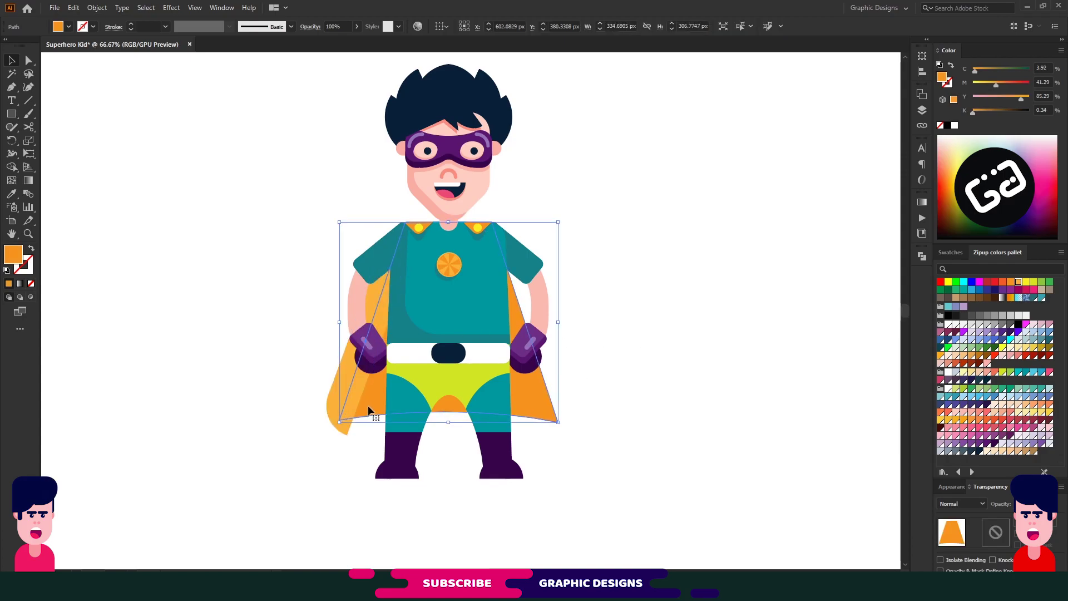
{"action": "mouse_move", "coordinate": [334, 416]}
{"action": "left_mouse_down"}
{"action": "mouse_move", "coordinate": [340, 395]}
{"action": "mouse_move", "coordinate": [333, 436]}
{"action": "left_mouse_up"}
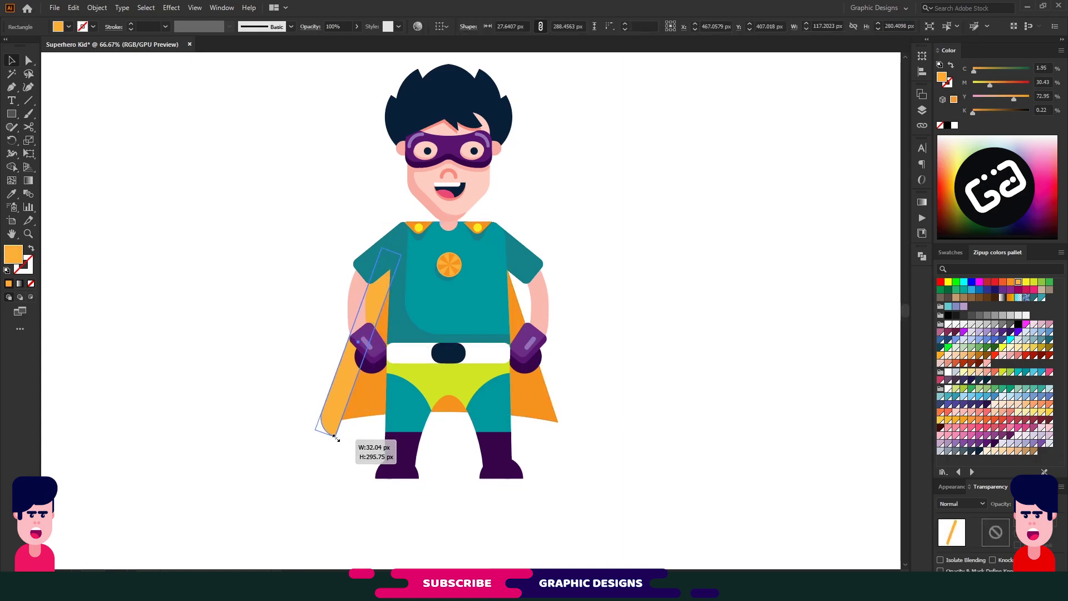
{"action": "left_click", "coordinate": [255, 422]}
Reflect a copy of the strip onto the cape's right edge
{"action": "right_click", "coordinate": [336, 392]}
{"action": "left_click", "coordinate": [484, 384]}
{"action": "left_click", "coordinate": [627, 369]}
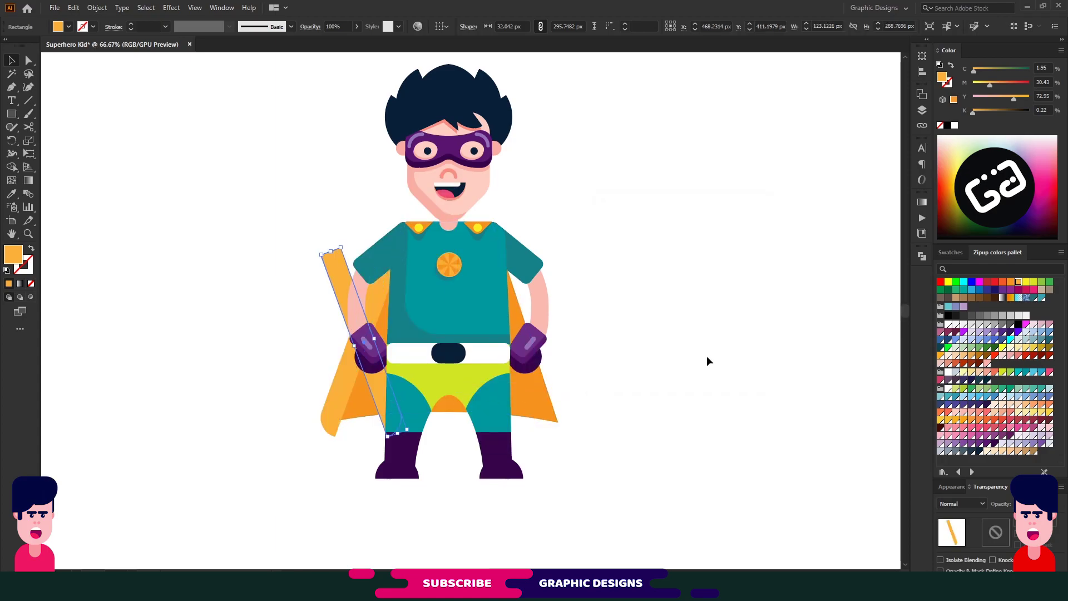
{"action": "left_click", "coordinate": [759, 365]}
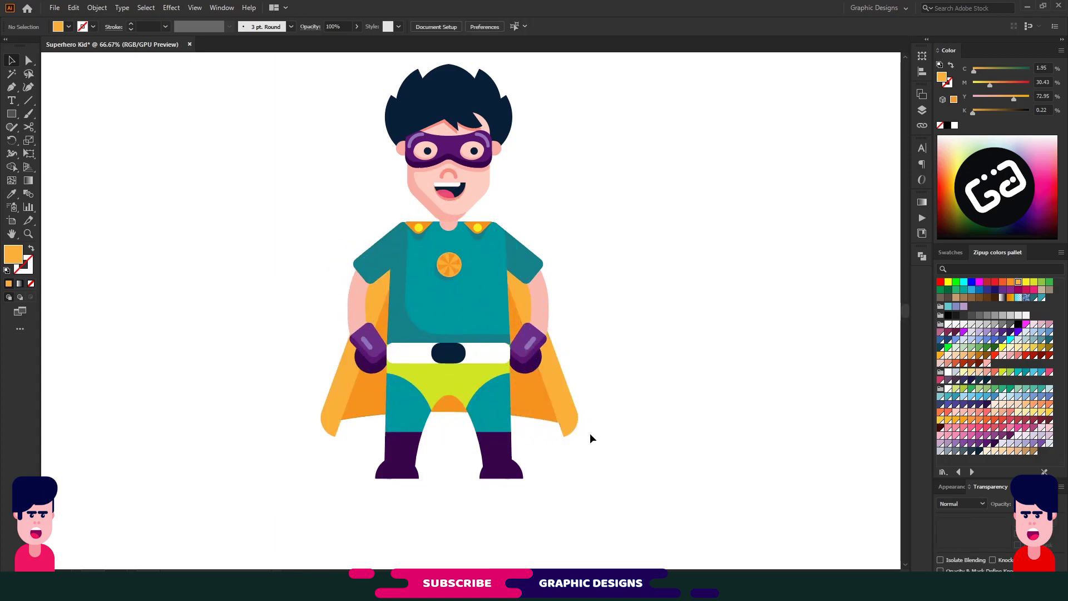
{"action": "left_click", "coordinate": [582, 430]}
{"action": "left_click", "coordinate": [668, 415]}
Pull the bottom tips of both side strips outward so the cape flares
{"action": "key", "text": "a"}
{"action": "left_click_drag", "start_coordinate": [579, 421], "coordinate": [585, 418]}
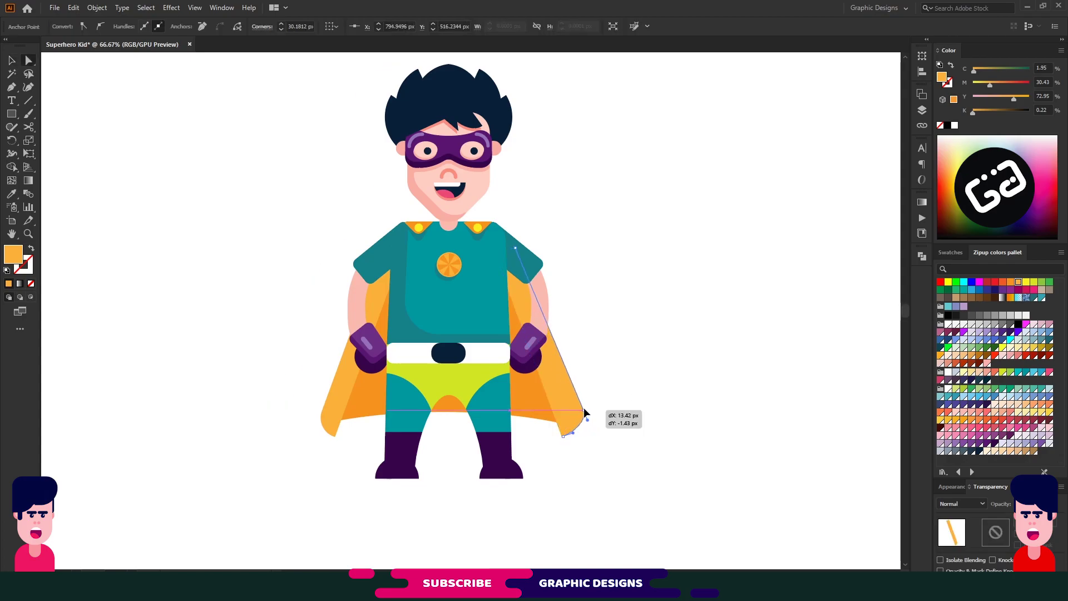
{"action": "left_click", "coordinate": [327, 417]}
{"action": "left_click_drag", "start_coordinate": [327, 418], "coordinate": [311, 413]}
{"action": "left_click", "coordinate": [259, 390]}
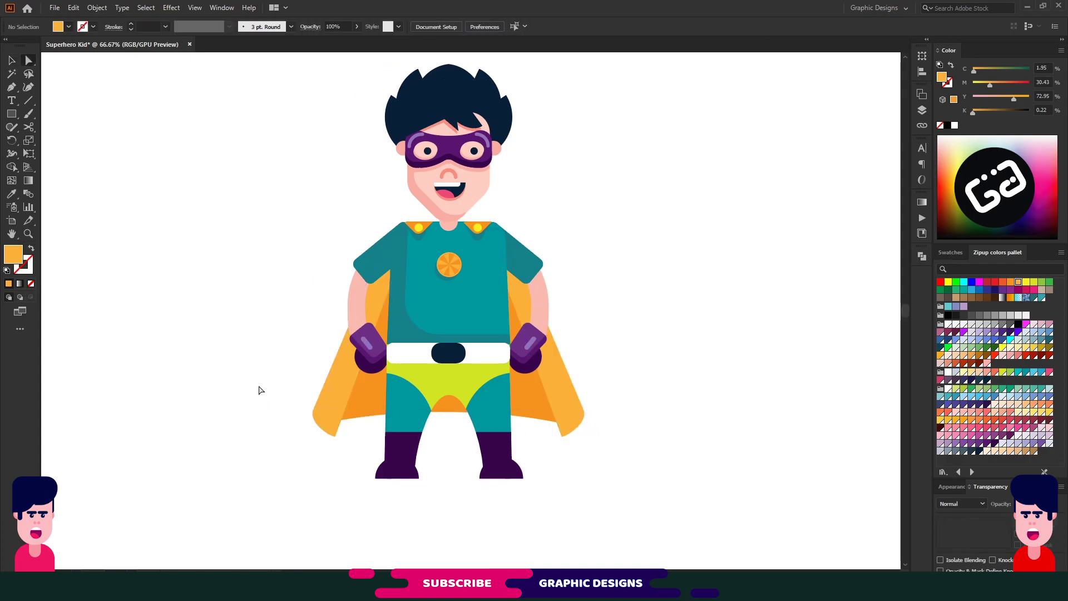
Draw a long light-grey rounded bar under the boots and nudge it up as the ground shadow
{"action": "key", "text": "v"}
{"action": "left_click", "coordinate": [530, 262]}
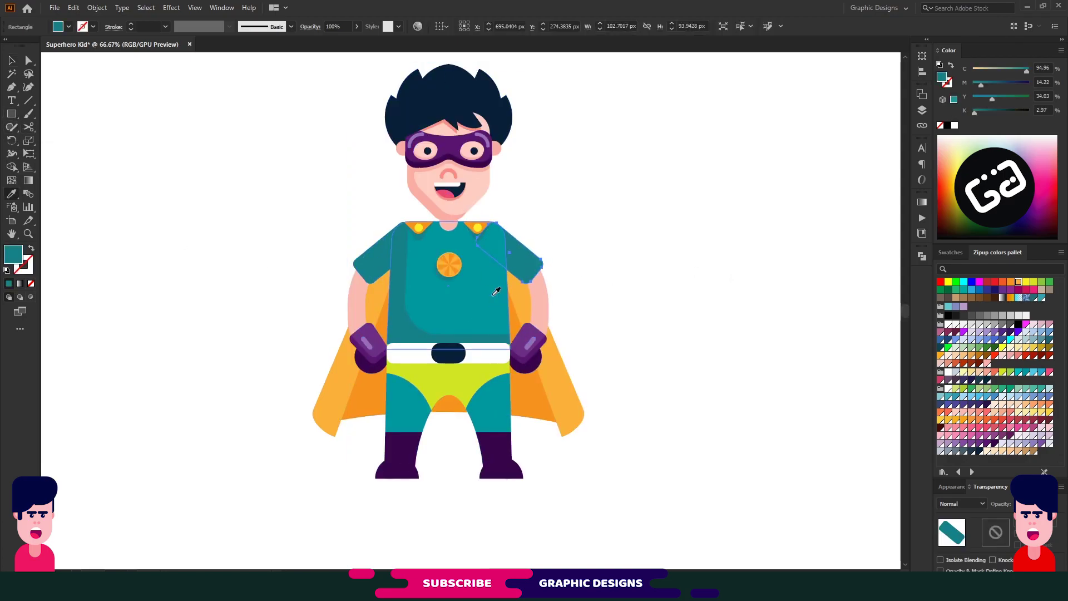
{"action": "left_click", "coordinate": [635, 272]}
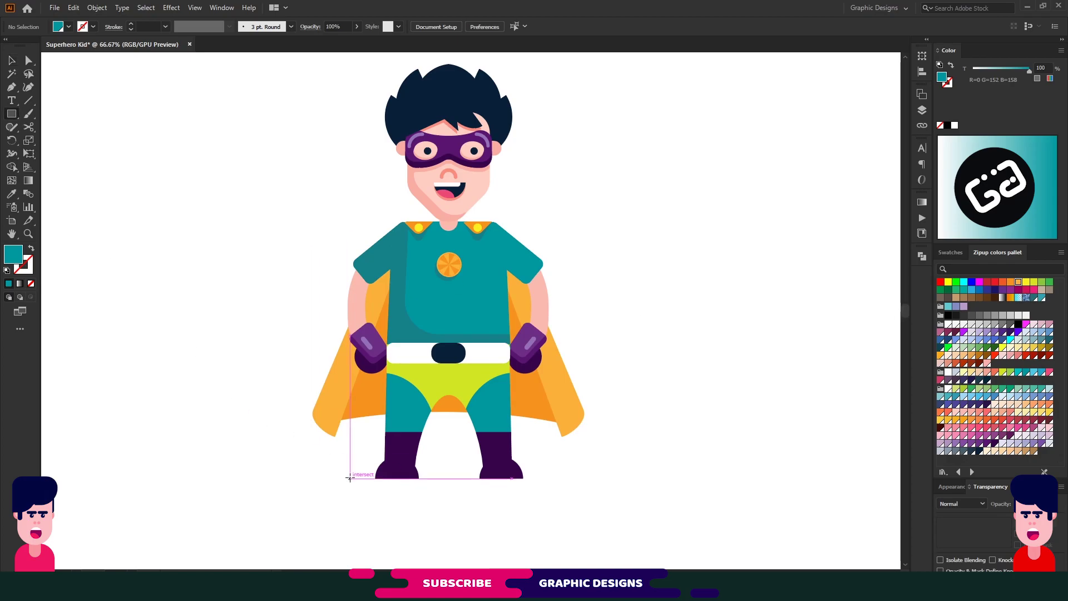
{"action": "left_click_drag", "start_coordinate": [349, 477], "coordinate": [548, 490]}
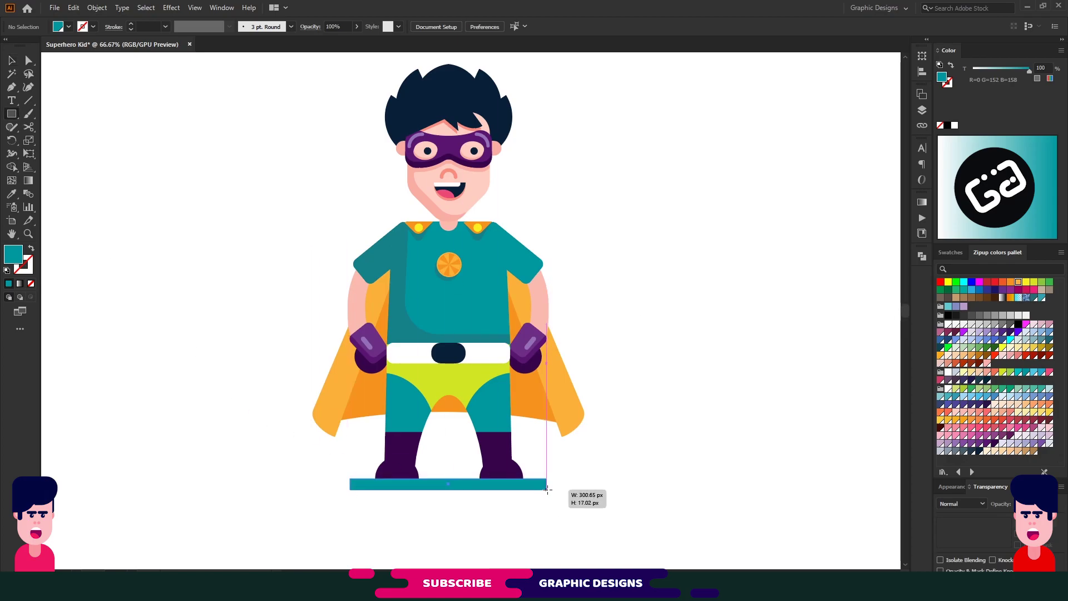
{"action": "key", "text": "v"}
{"action": "left_click", "coordinate": [716, 446]}
{"action": "left_click_drag", "start_coordinate": [452, 488], "coordinate": [453, 484]}
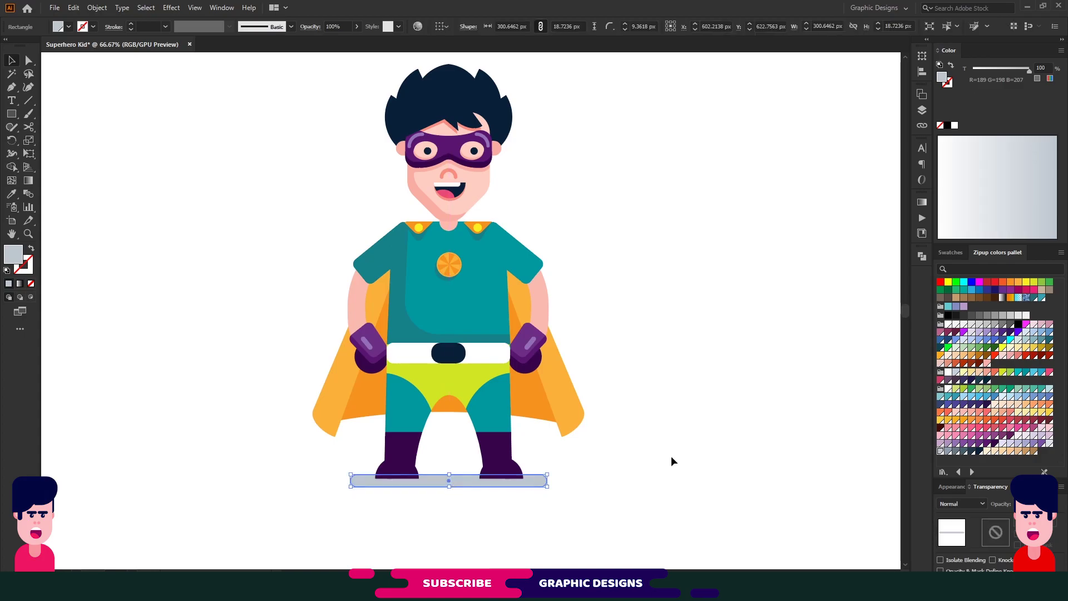